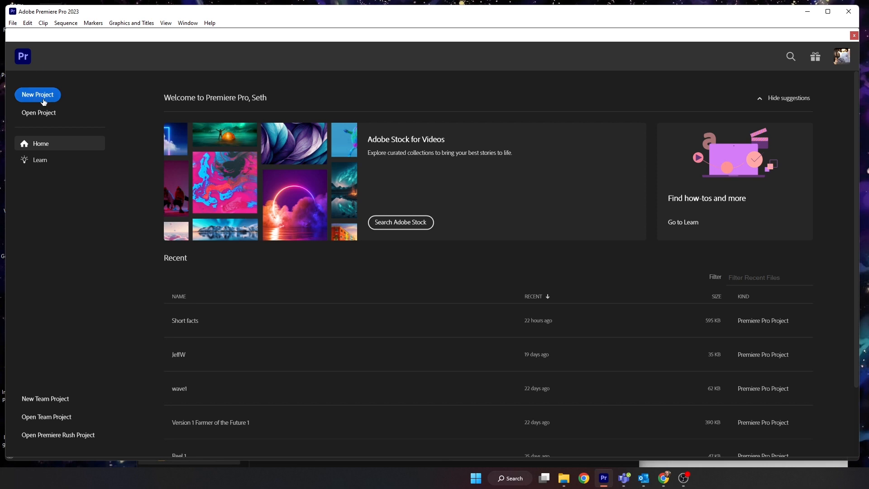
- Start a new project and name it ohms2
left_click(42, 99)
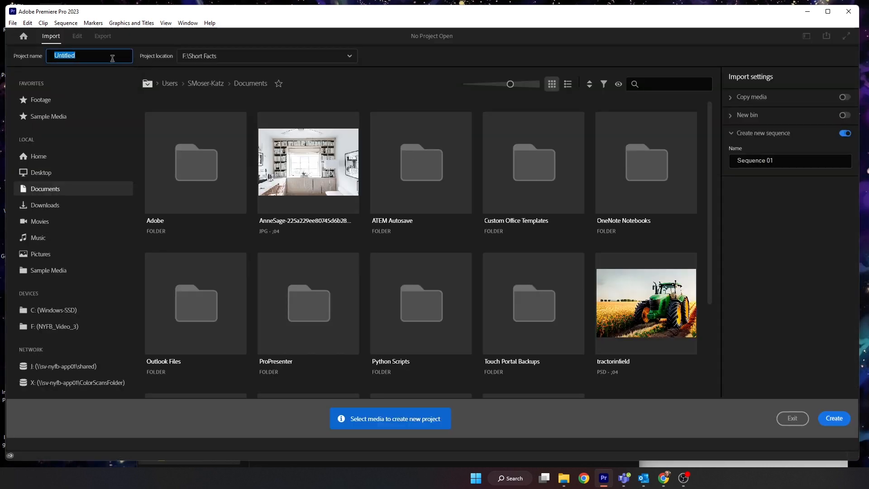
type("ohms2")
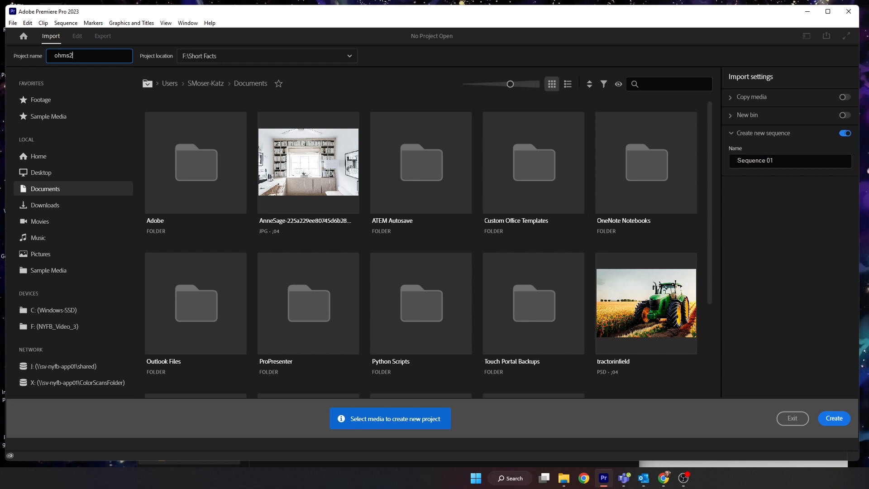
left_click(315, 55)
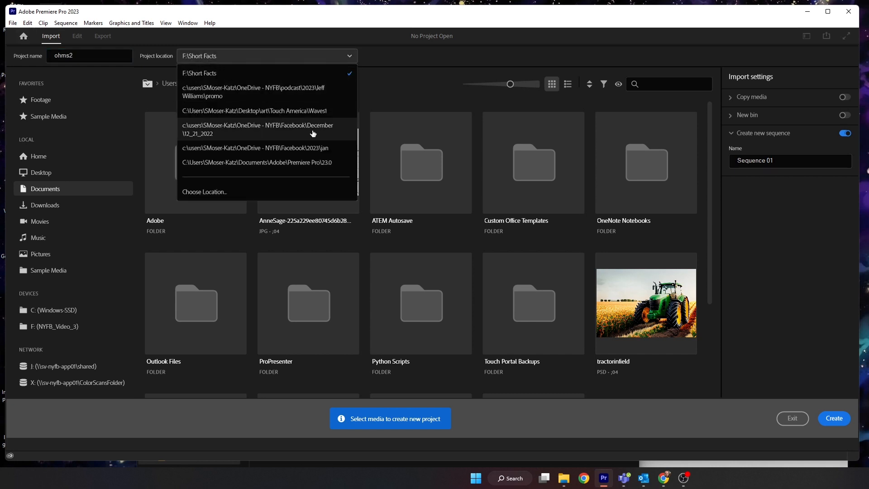
left_click(204, 74)
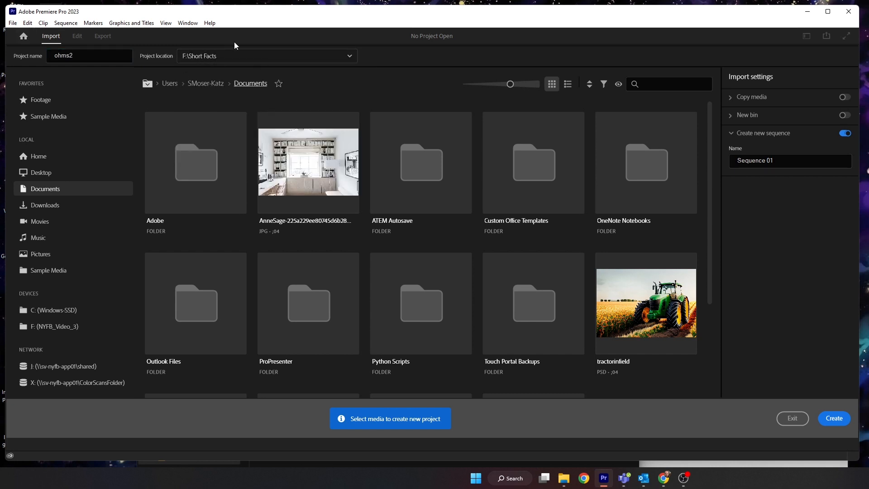
- Set the project location to the Ohms Farm 2 folder on the F: drive and create the project
left_click(258, 59)
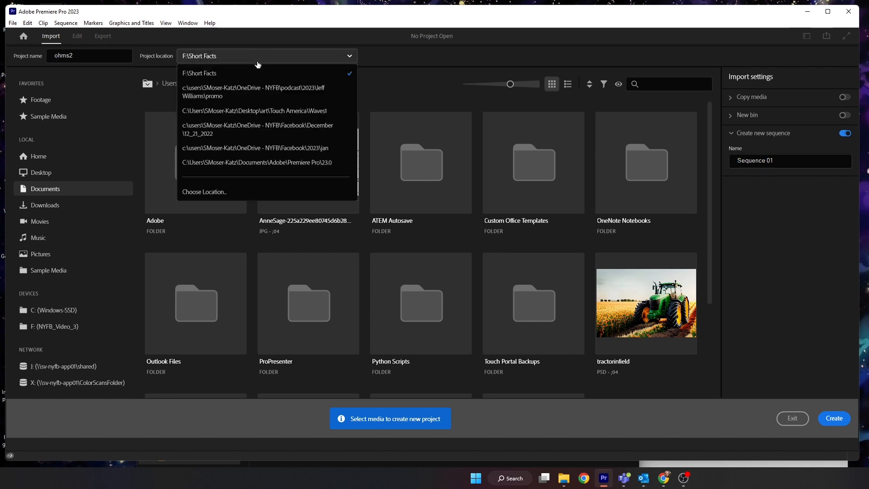
left_click(227, 191)
scroll(59, 177, "up", 1)
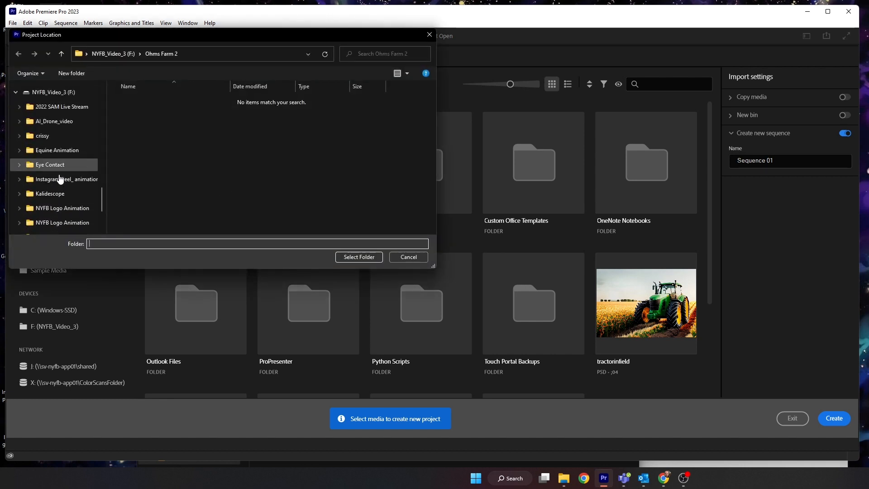
scroll(59, 177, "down", 2)
left_click(53, 211)
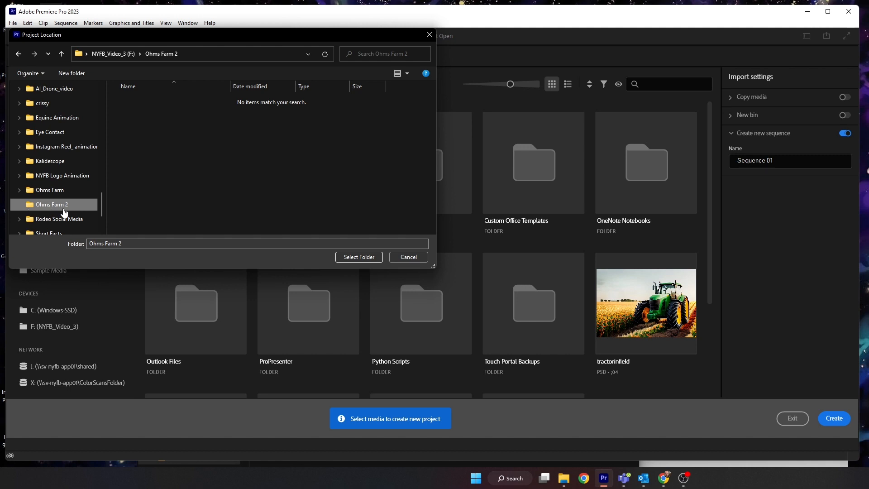
left_click(348, 257)
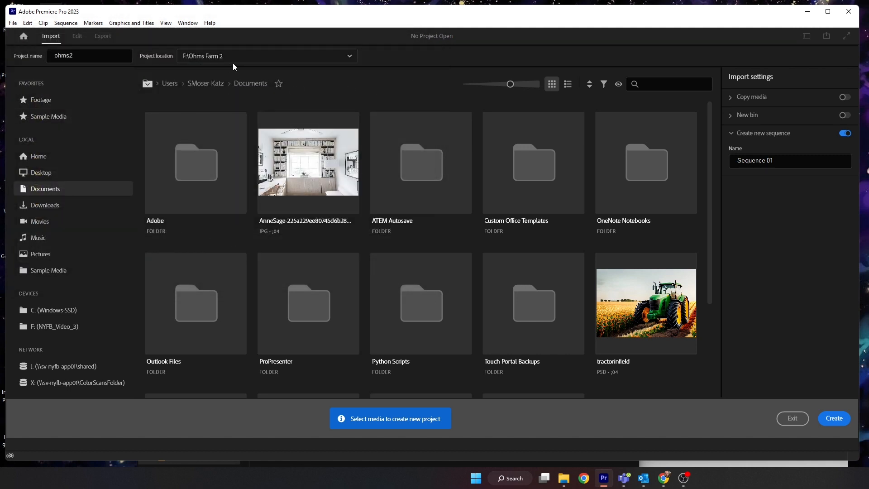
left_click(834, 419)
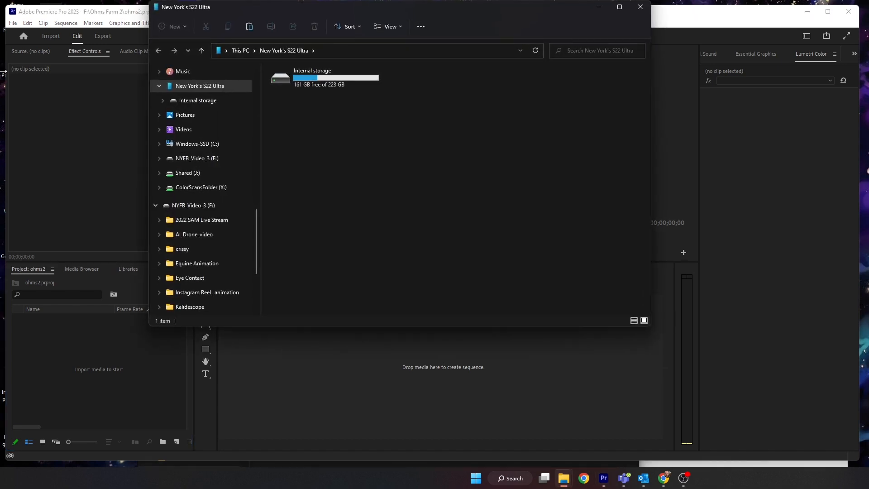
- Switch to File Explorer and open the phone's Internal storage, DCIM, Camera folder
left_click_drag(292, 13, 311, 87)
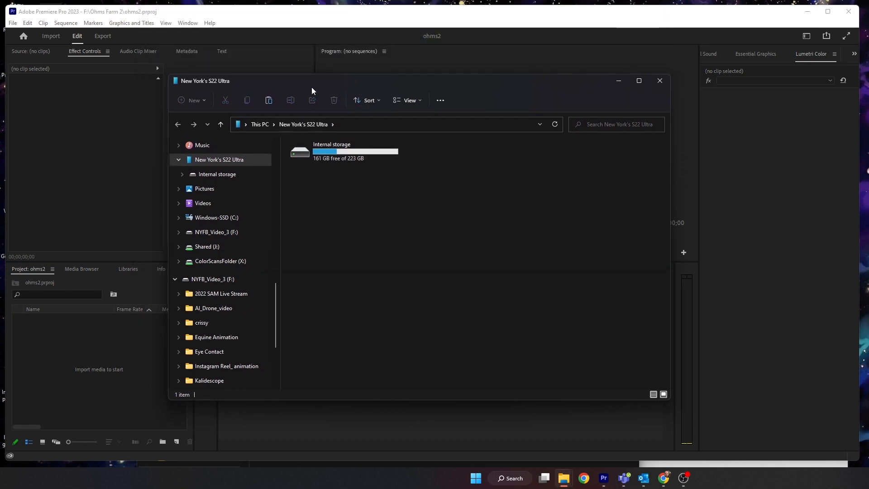
double_click(299, 150)
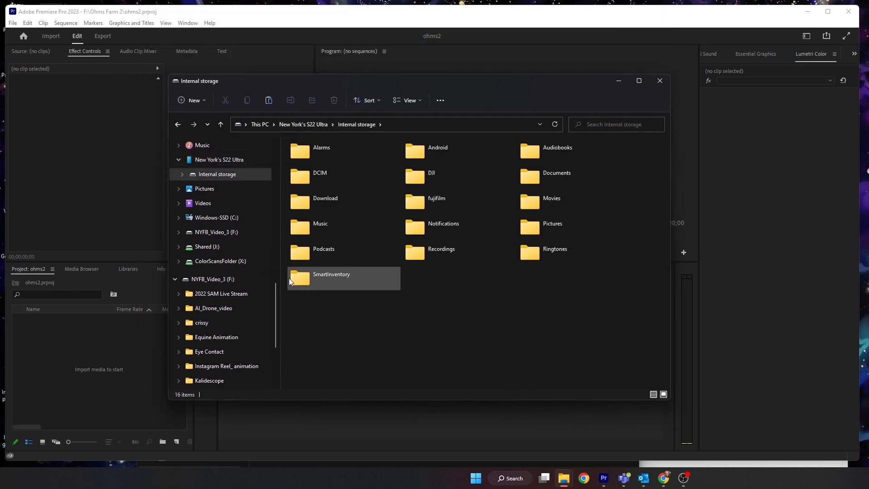
double_click(304, 176)
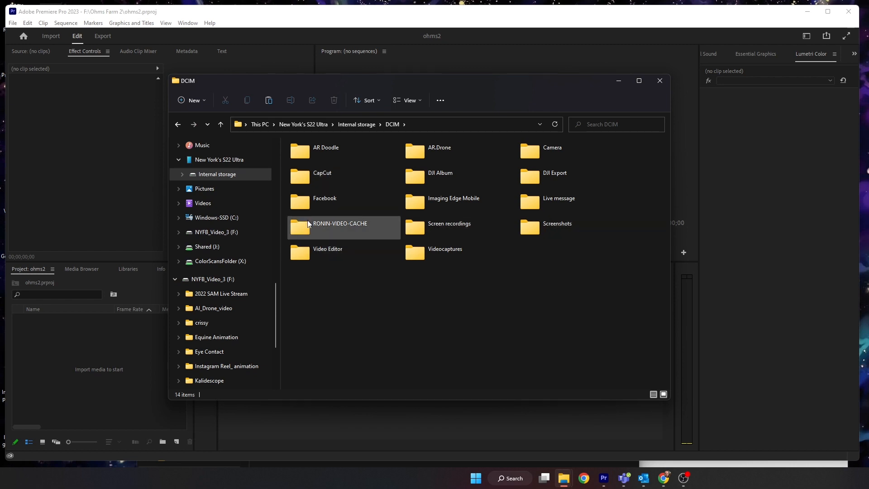
double_click(539, 147)
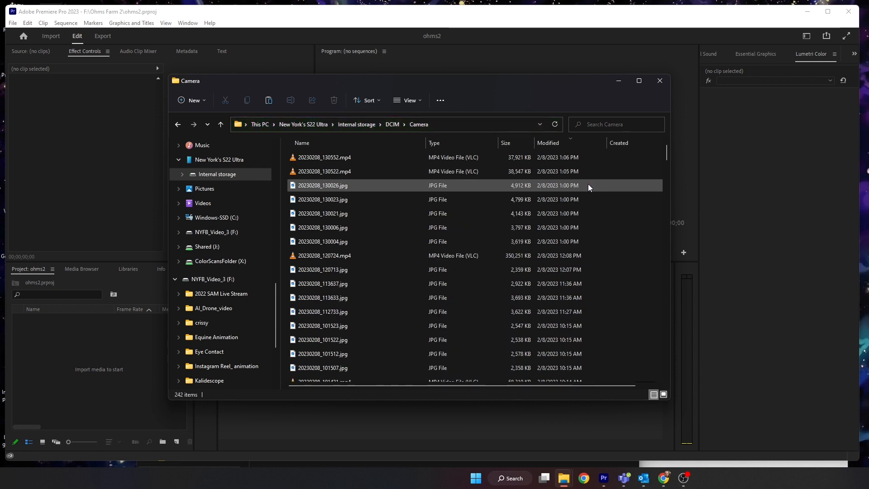
- Sort the Camera files by date modified and select all files from 2/8/2023, down to 20230208_094743.mp4
left_click(552, 143)
left_click(556, 143)
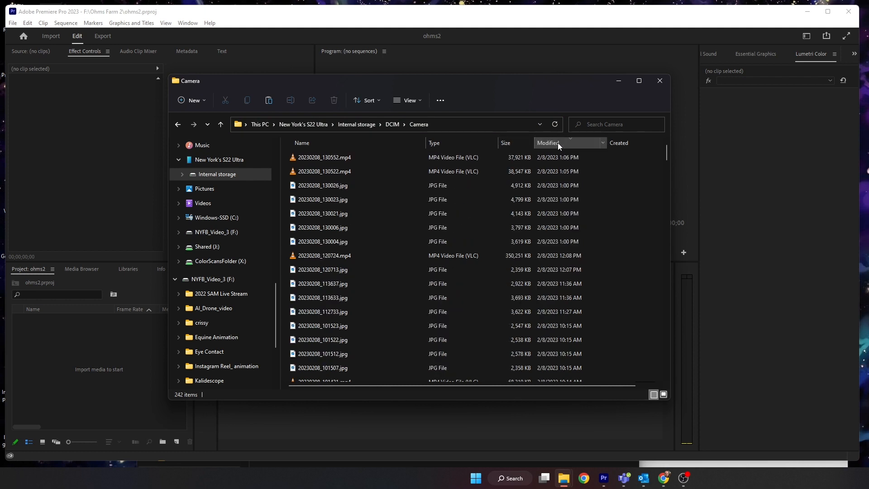
left_click(556, 161)
scroll(555, 265, "down", 10)
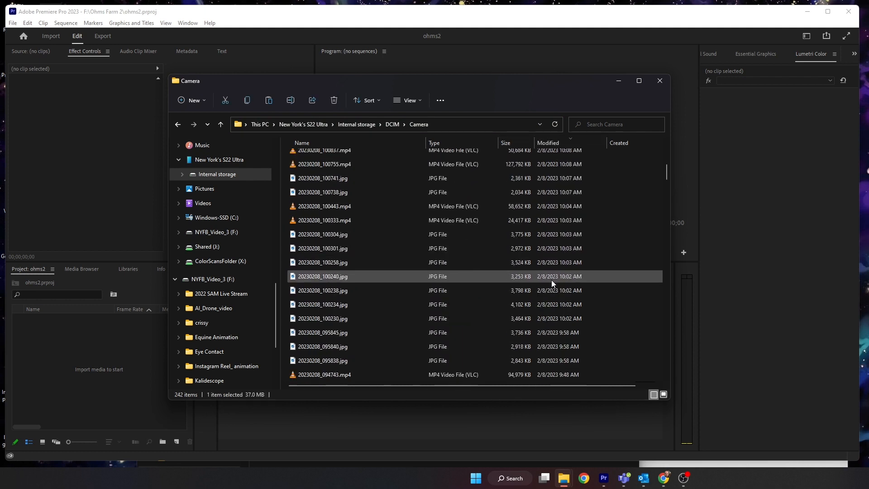
scroll(568, 221, "up", 2)
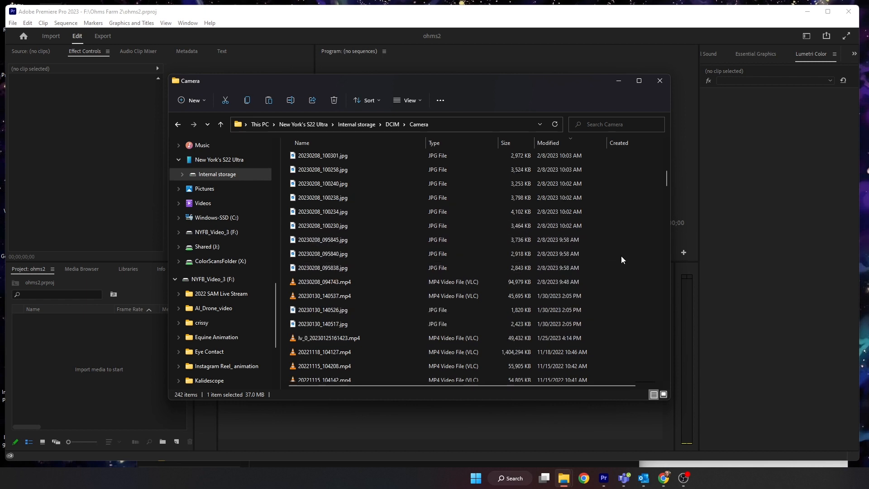
left_click(558, 284, "shift")
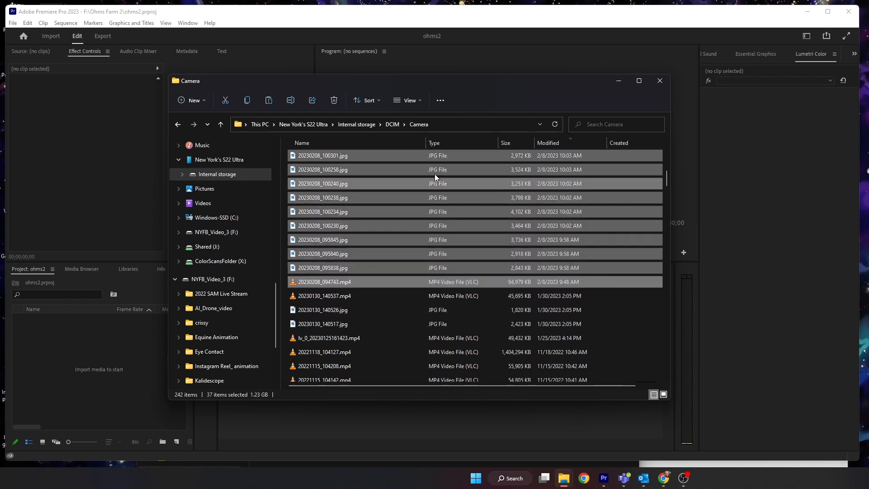
- Open the Ohms Farm 2 folder in a new Explorer window
left_click_drag(376, 81, 495, 75)
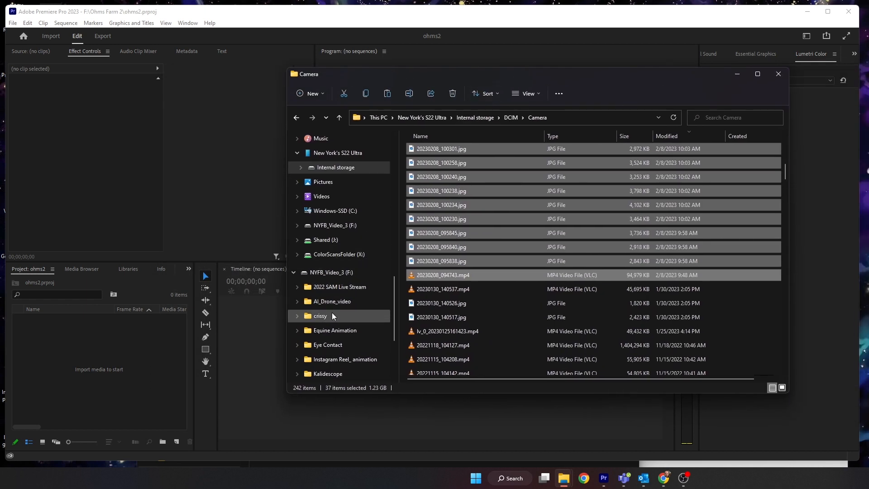
scroll(336, 345, "down", 1)
scroll(336, 345, "down", 2)
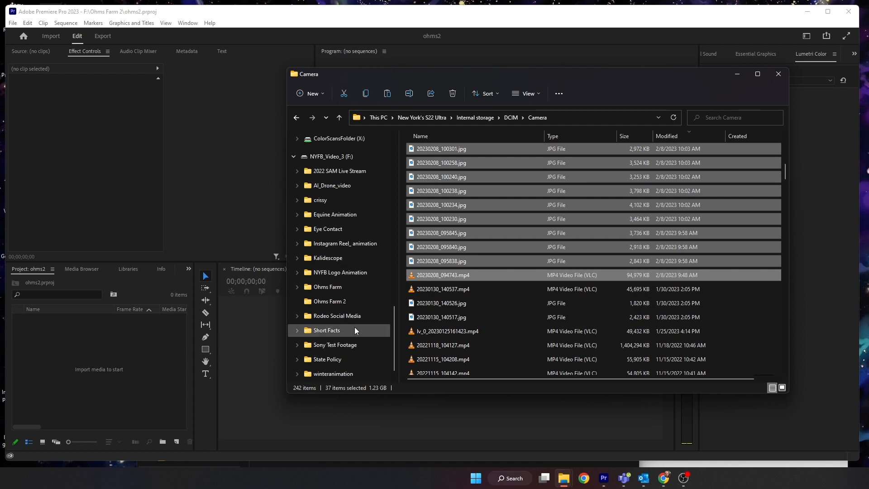
right_click(336, 301)
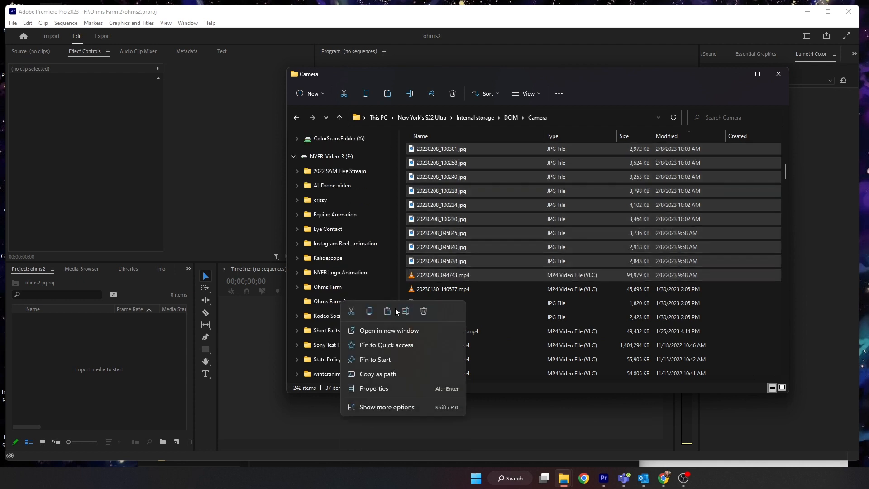
left_click(388, 331)
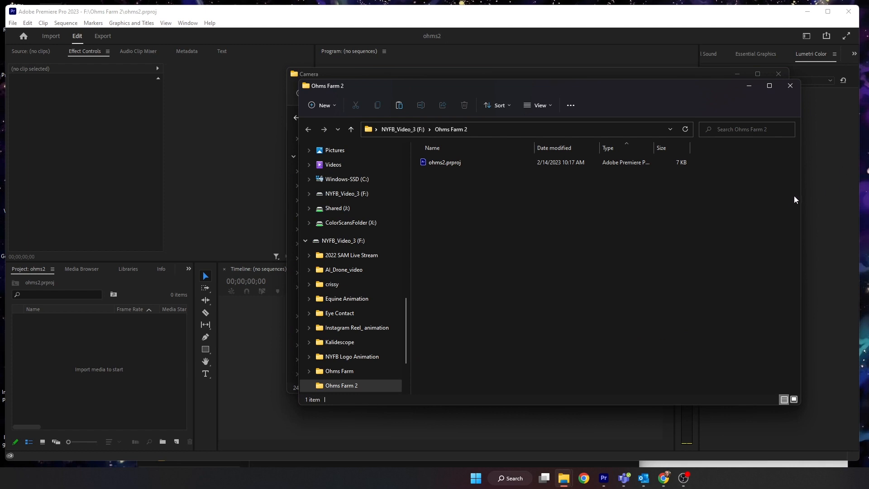
- Arrange the Ohms Farm 2 and Camera windows side by side
left_click_drag(800, 201, 625, 199)
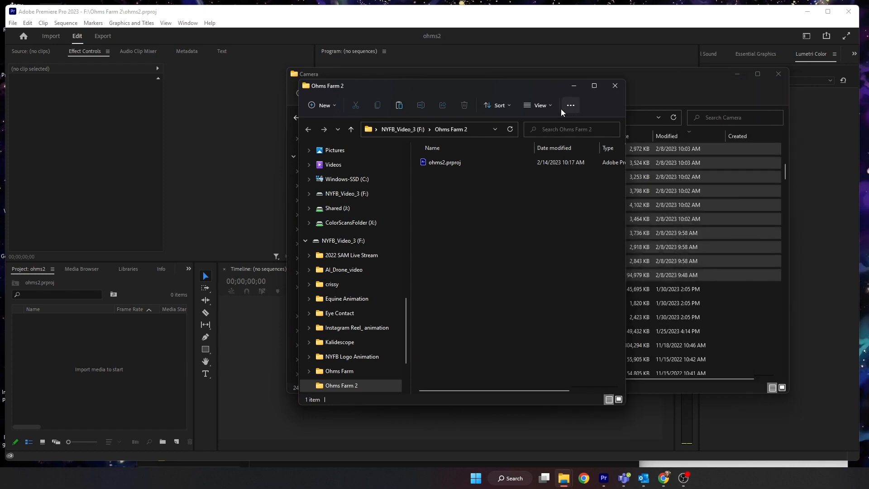
left_click_drag(504, 89, 254, 102)
left_click_drag(462, 73, 555, 69)
- Create a new folder named footage inside Ohms Farm 2
right_click(206, 262)
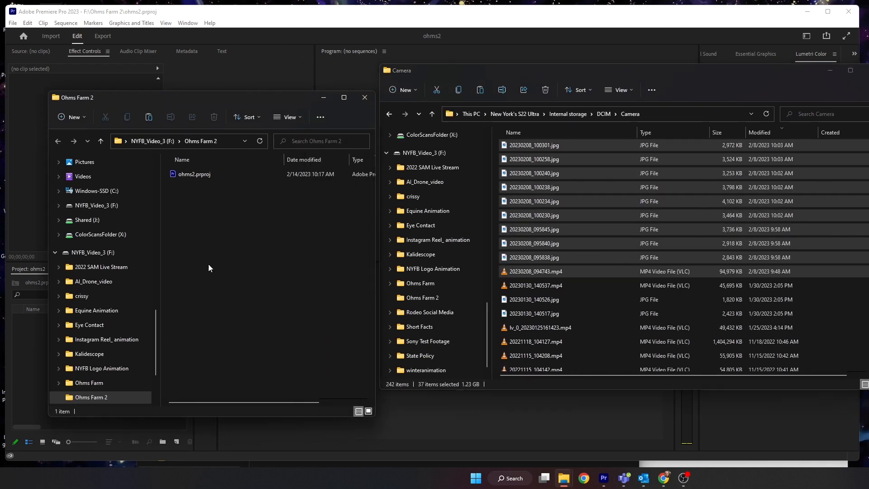
mouse_move(227, 350)
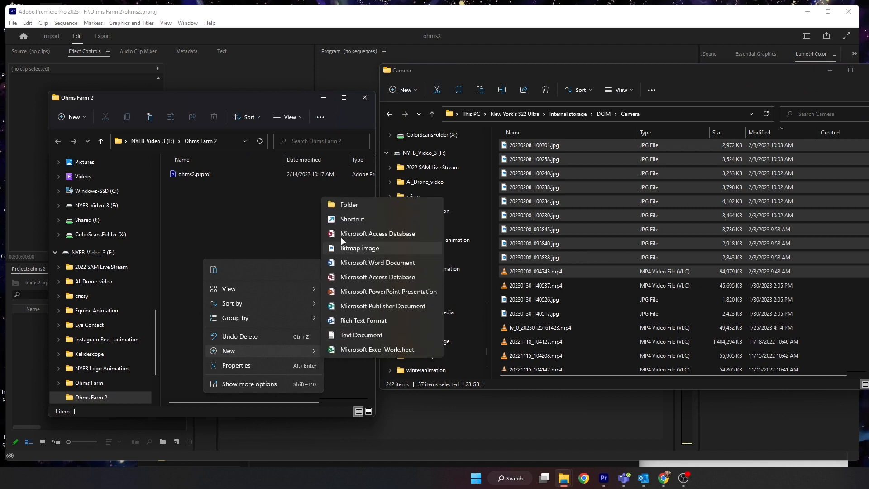
left_click(333, 208)
type("footage")
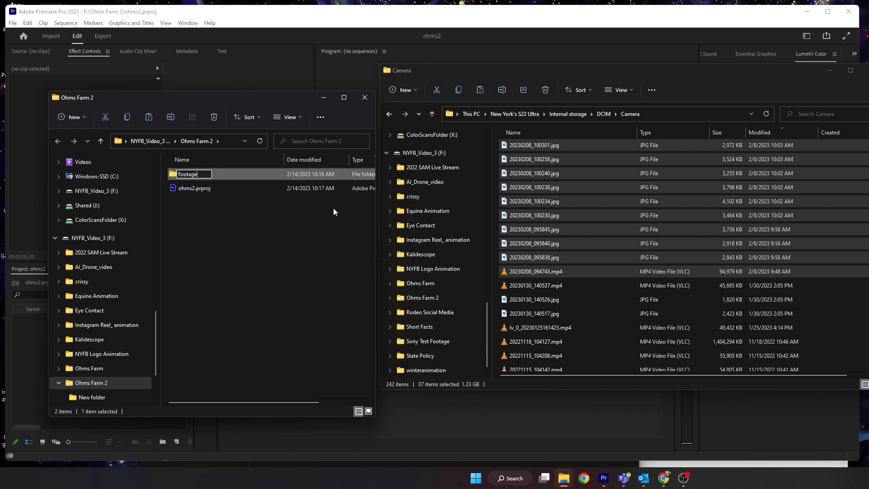
key("Return")
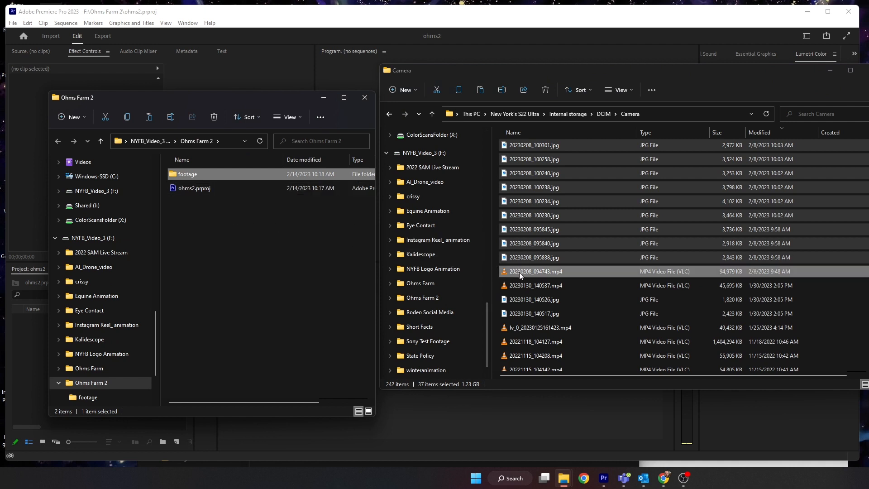
- Copy the selected Camera files into the footage folder
left_click_drag(520, 272, 224, 172)
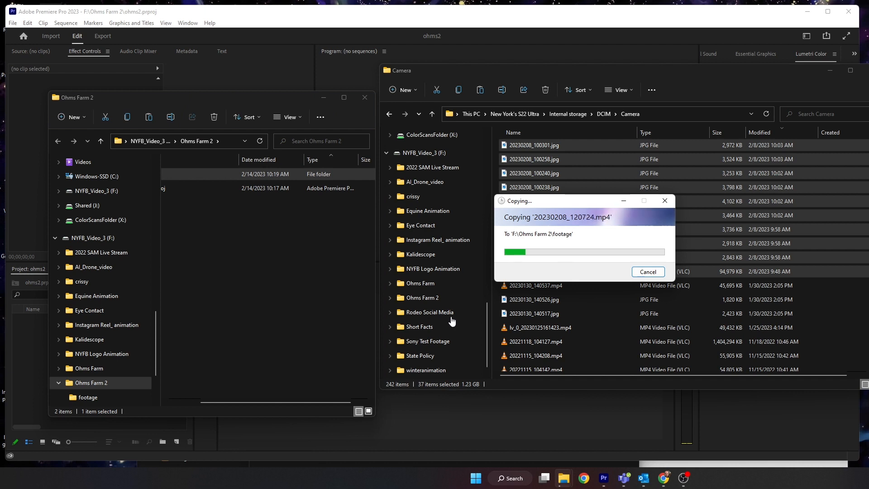
scroll(451, 321, "up", 3)
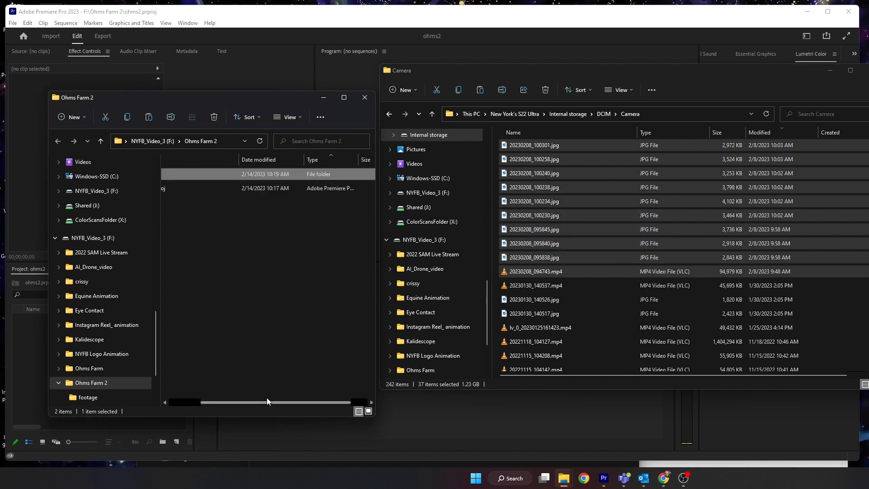
left_click_drag(267, 404, 204, 401)
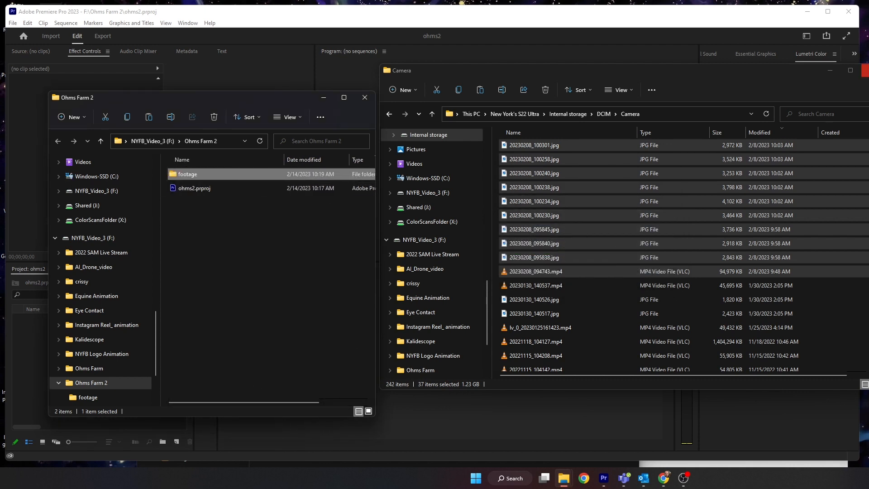
- Close the Camera window and open the footage folder
left_click(867, 70)
left_click_drag(258, 102, 351, 103)
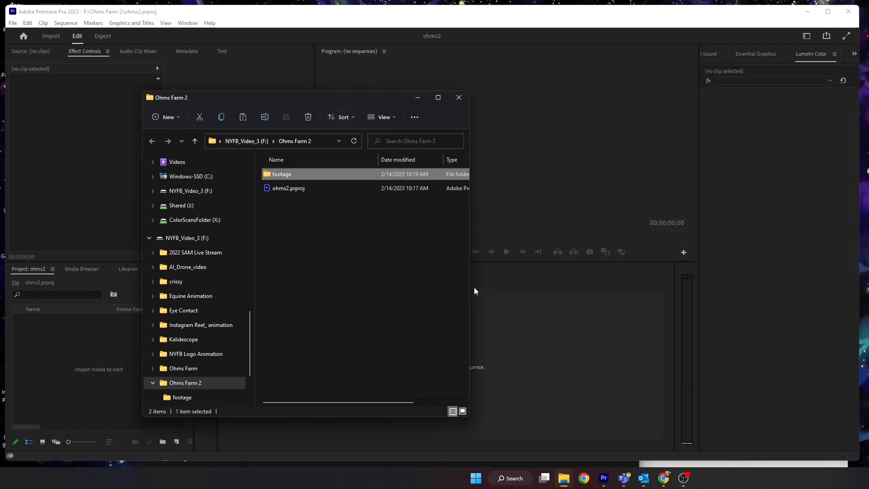
left_click_drag(474, 291, 570, 292)
double_click(271, 173)
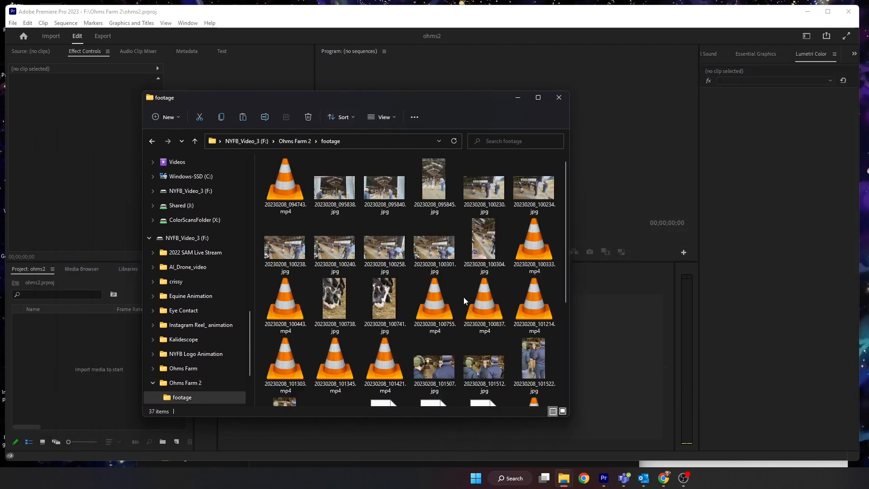
- Show the footage folder as a details list and create a new folder named video in it
left_click(395, 118)
left_click(393, 210)
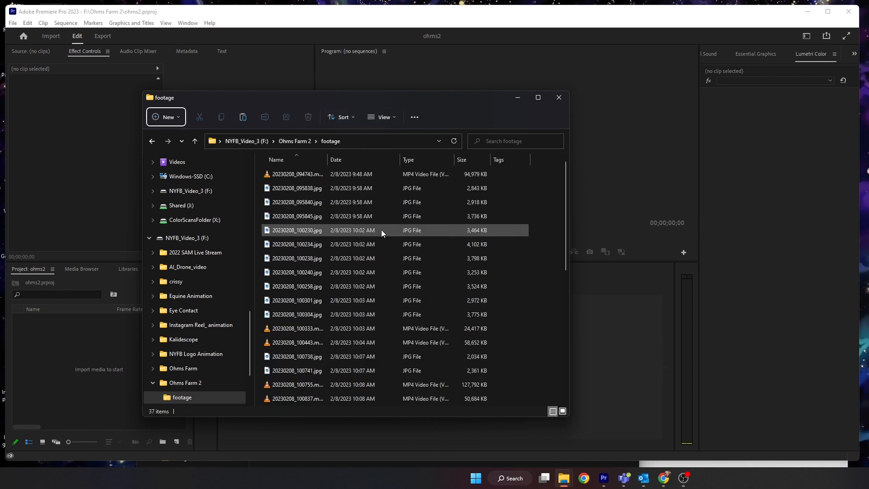
right_click(545, 289)
mouse_move(575, 381)
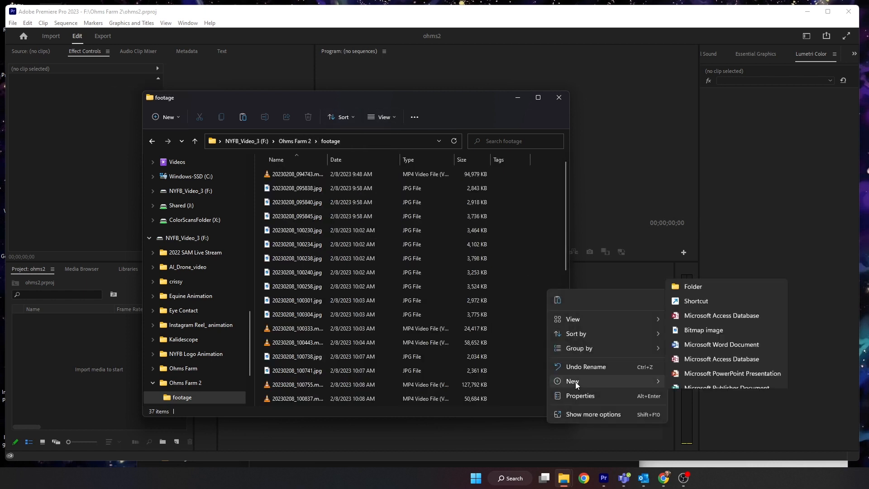
left_click(693, 235)
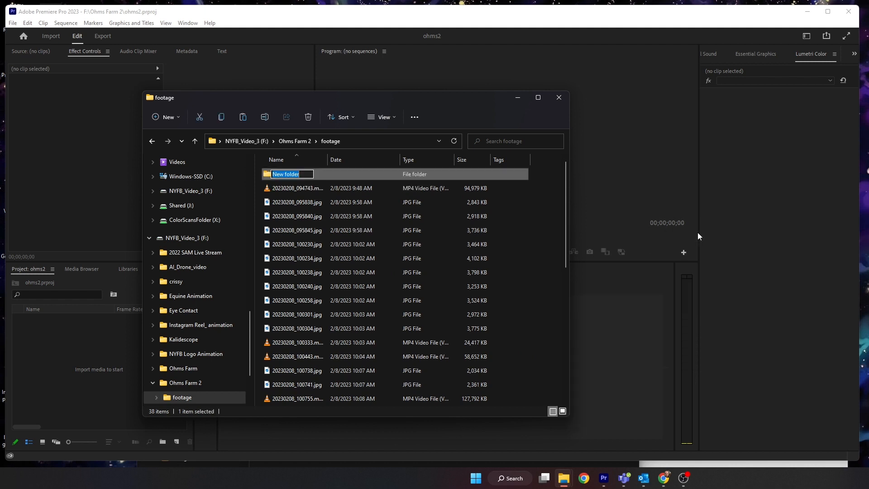
type("video")
key("Return")
- Create a new folder named photo inside the footage folder
right_click(510, 239)
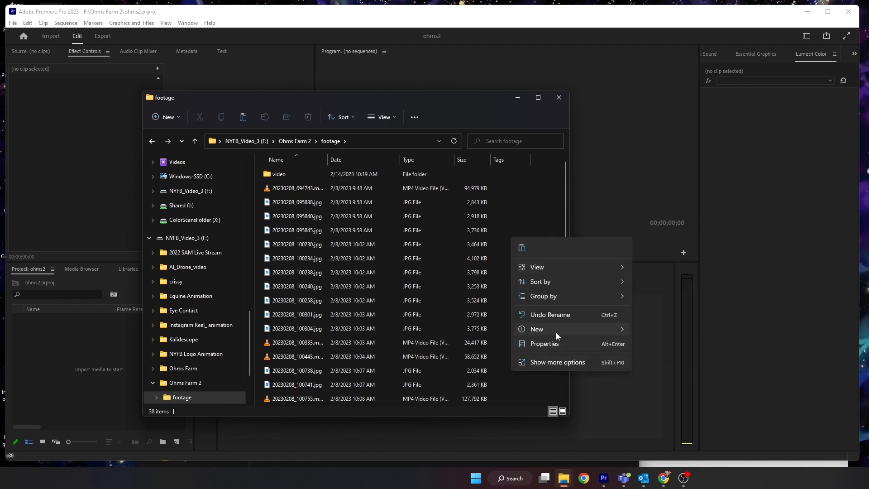
mouse_move(556, 332)
left_click(651, 182)
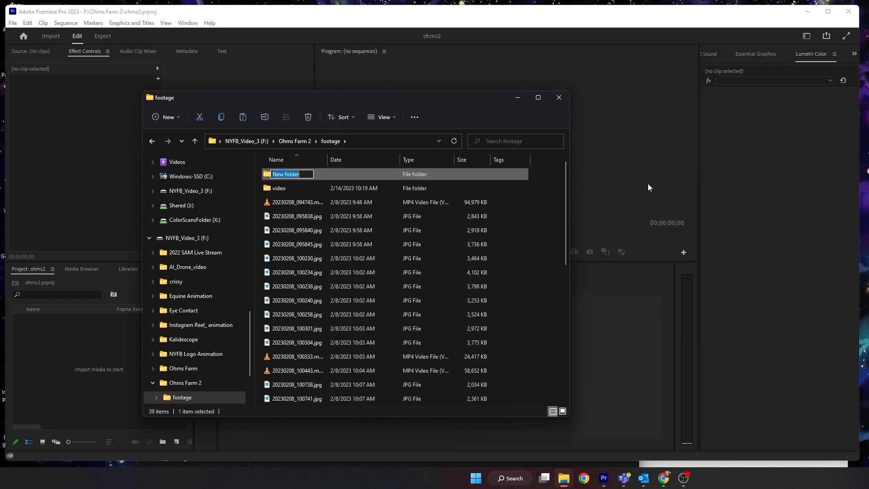
type("photo")
key("Return")
- Sort the footage files by type and move all the JPG photos into the photo folder
left_click(432, 160)
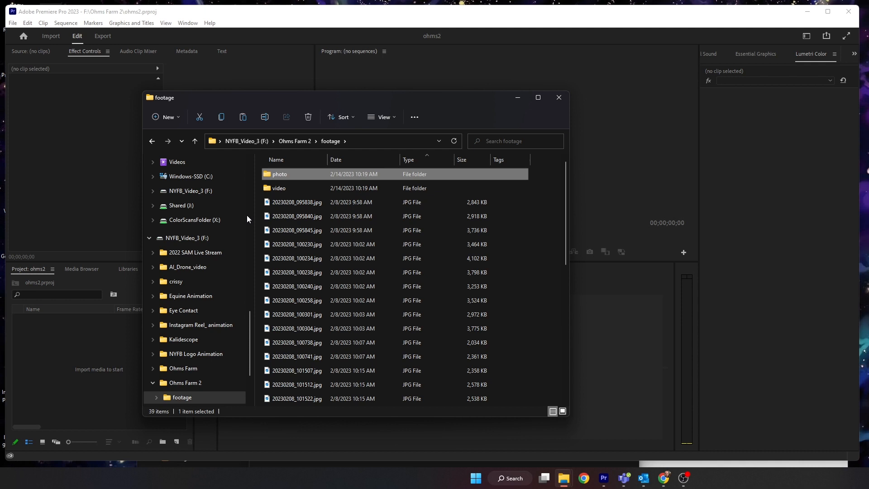
left_click(306, 204)
scroll(308, 276, "down", 7)
left_click(287, 245, "shift")
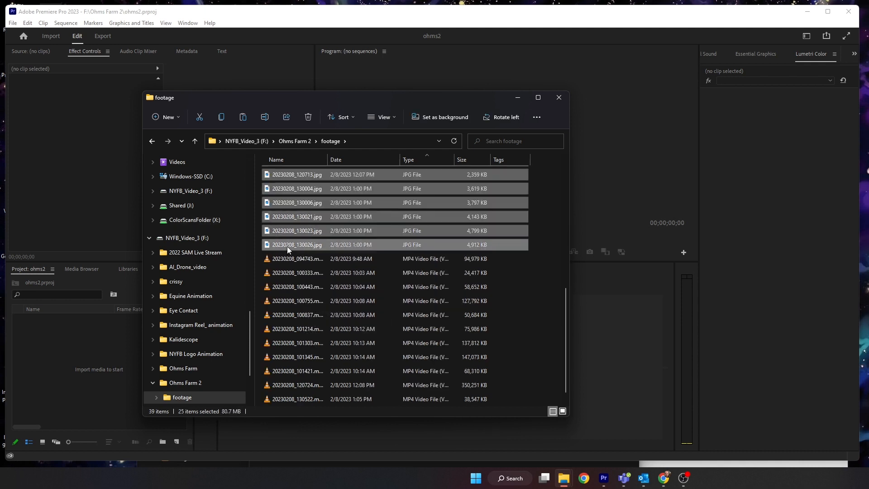
scroll(290, 247, "up", 5)
left_click_drag(290, 206, 280, 175)
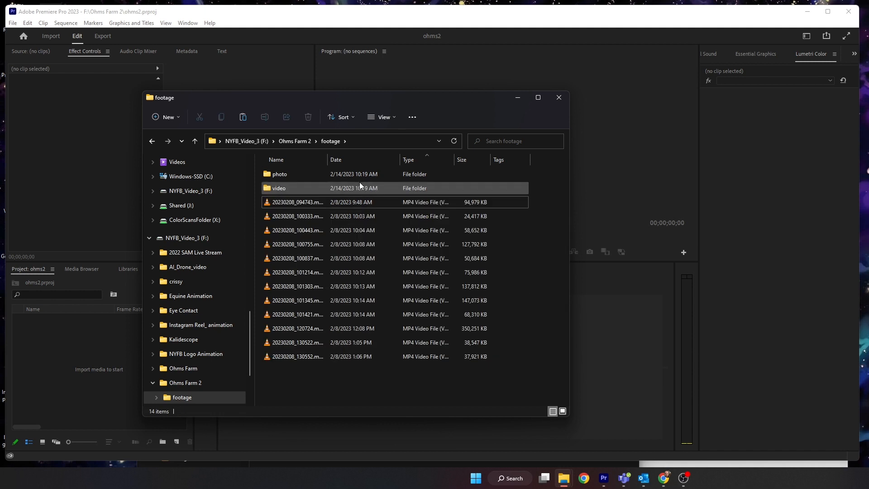
- Move all the MP4 video files into the video folder
left_click(308, 205)
left_click(303, 357, "shift")
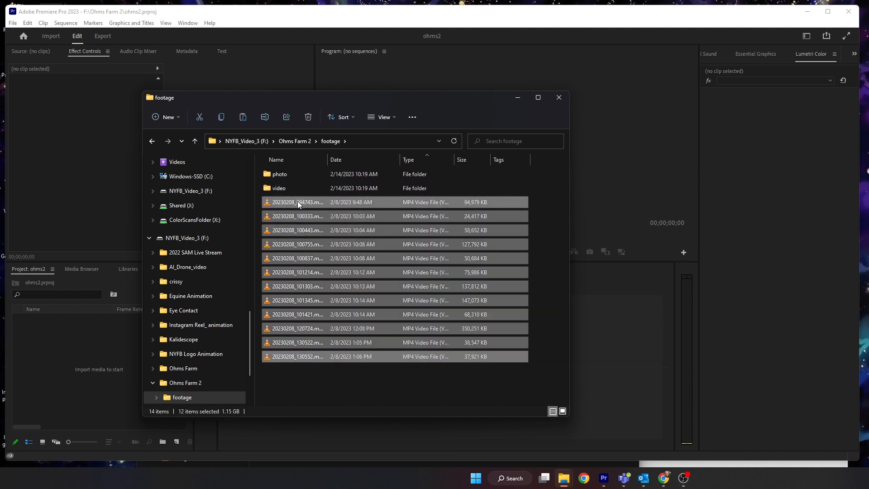
mouse_move(298, 201)
left_mouse_down()
mouse_move(272, 186)
mouse_move(291, 190)
left_mouse_up()
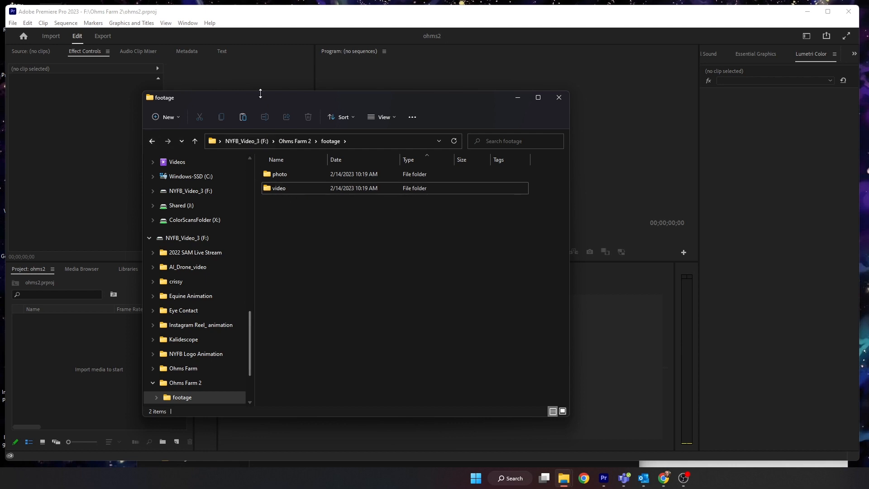
- Import the video folder into the Premiere Pro Project panel
left_click_drag(261, 93, 447, 96)
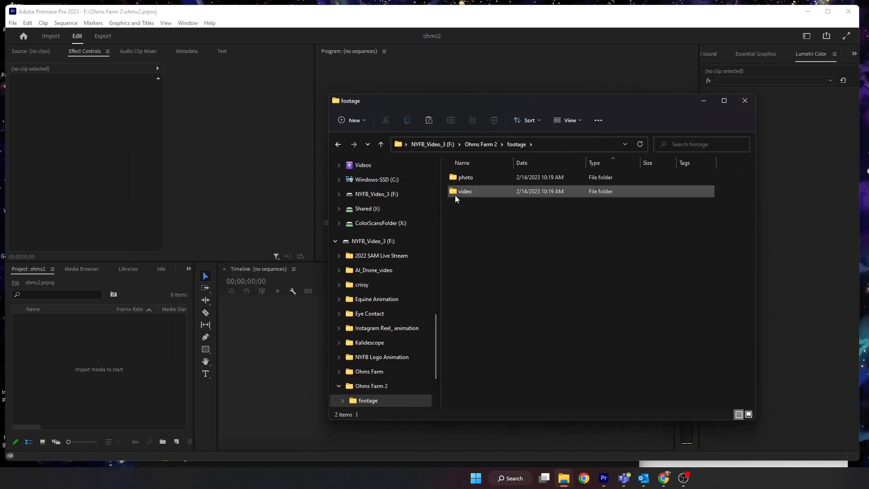
left_click_drag(466, 196, 73, 374)
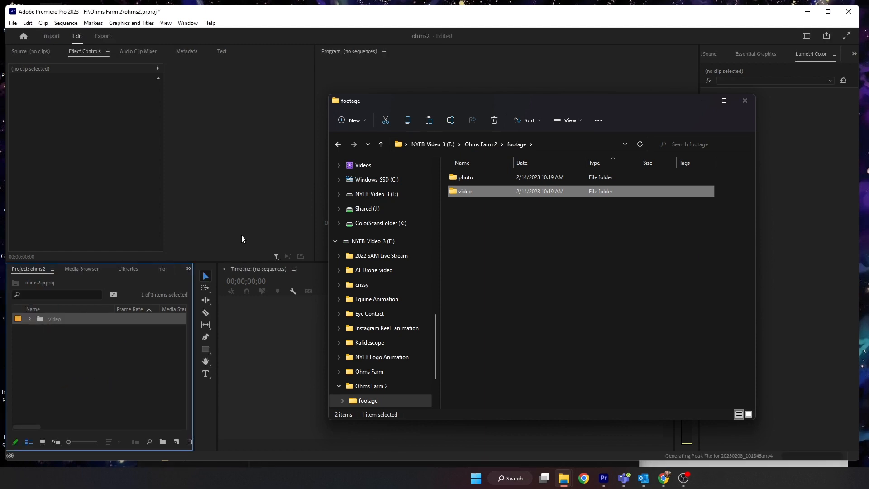
- Open the Ohms Farm folder and import its Drone folder into the Project panel
left_click_drag(439, 104, 341, 92)
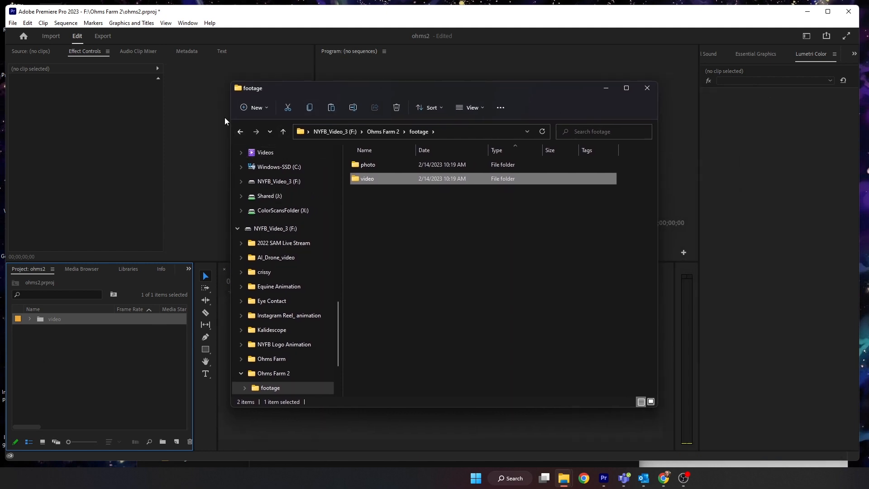
left_click(282, 132)
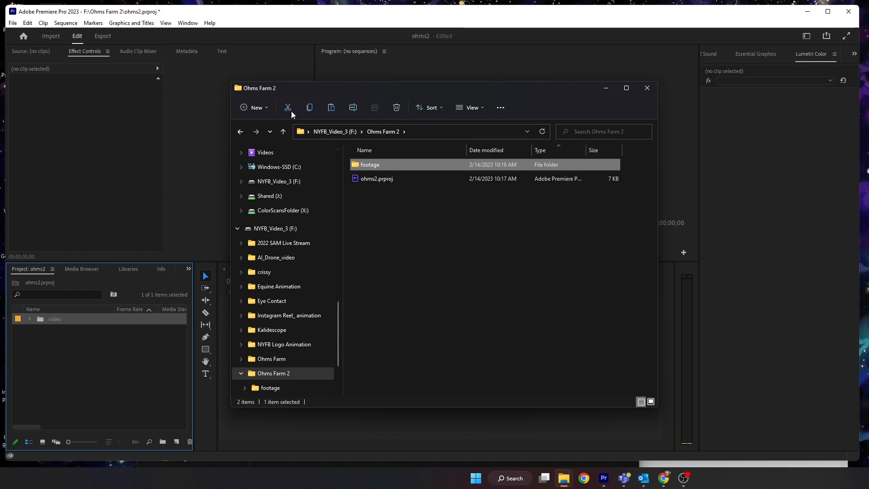
left_click(283, 131)
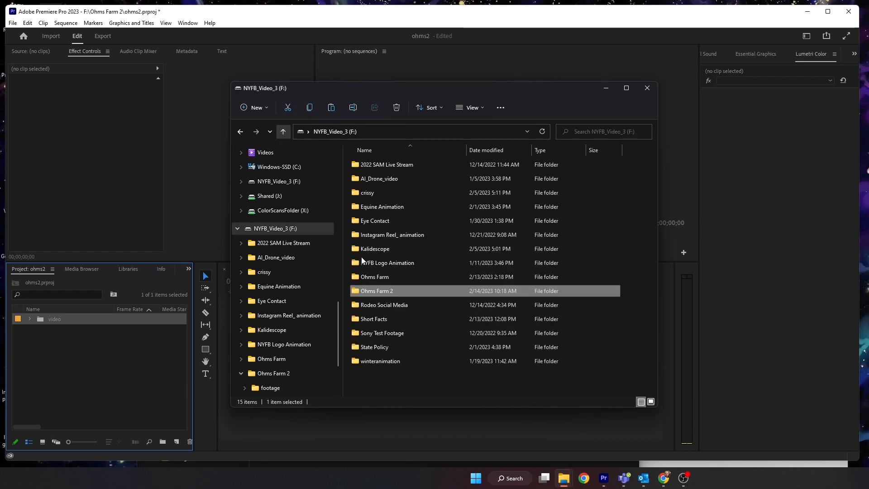
double_click(385, 279)
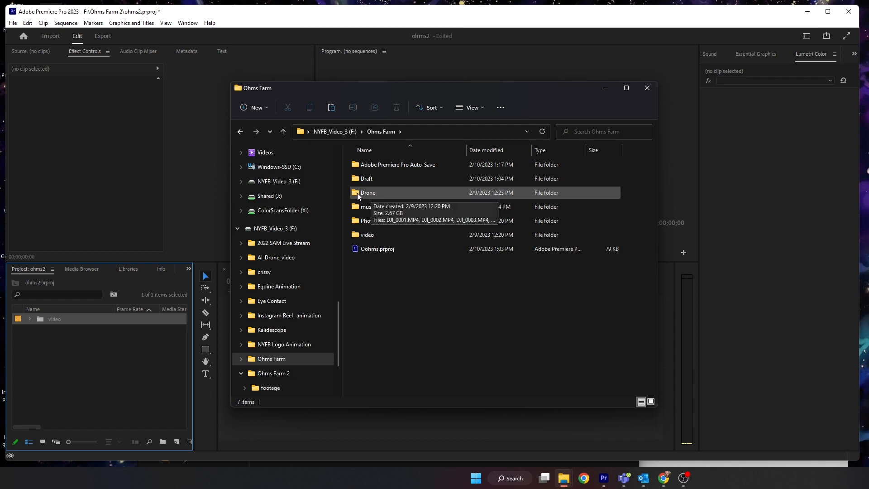
left_click(370, 195)
left_click_drag(370, 195, 47, 346)
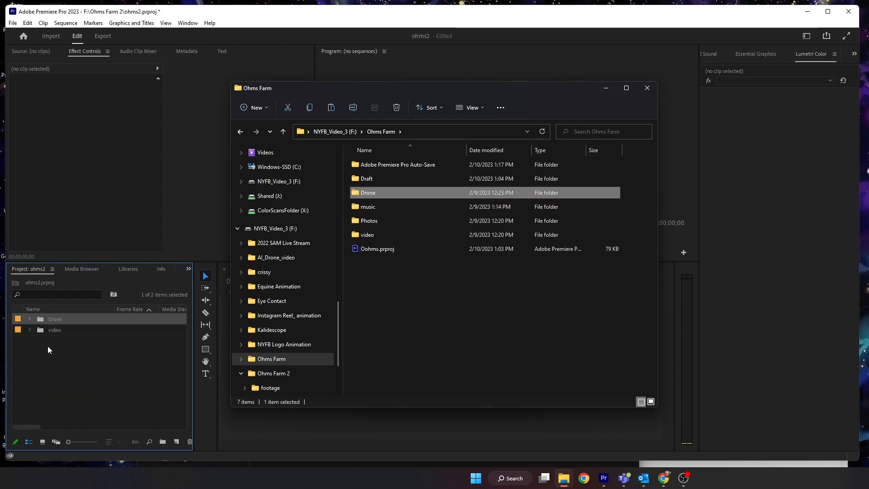
- Open the phone's DCIM Screen recordings folder in a separate window beside the drive window
left_click(240, 133)
left_click_drag(372, 91, 377, 87)
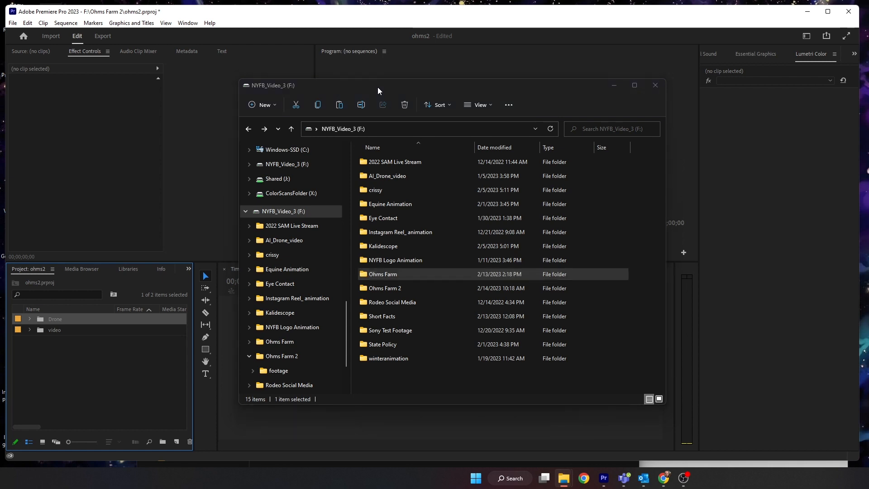
double_click(414, 167)
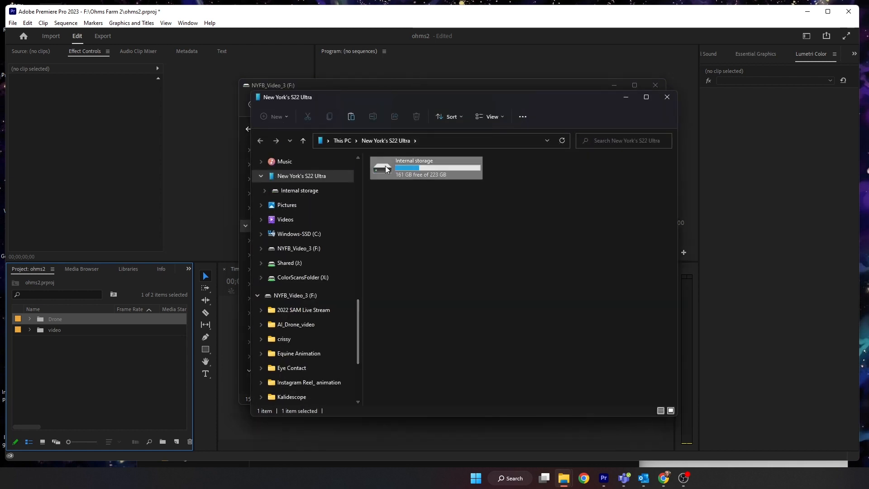
left_click_drag(475, 107, 679, 97)
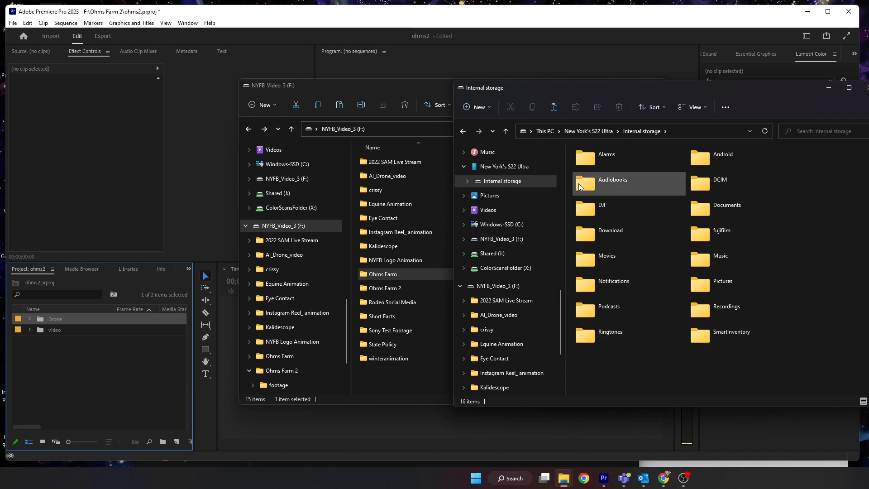
double_click(697, 186)
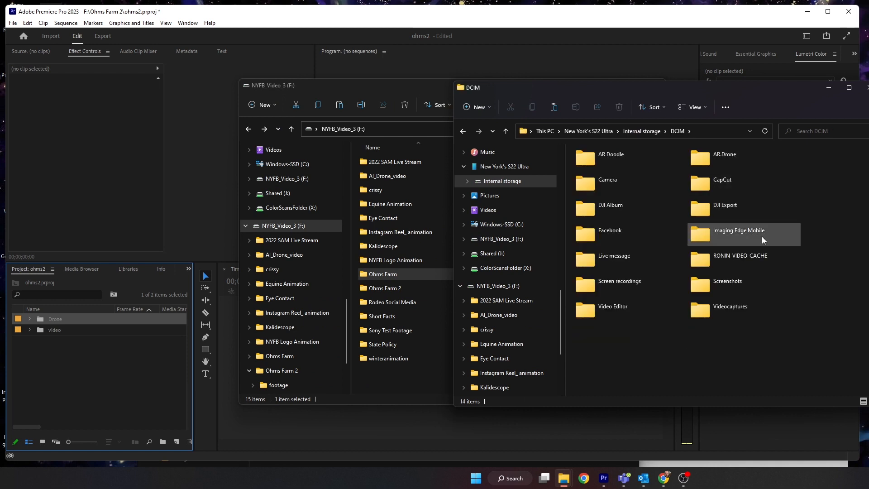
double_click(596, 284)
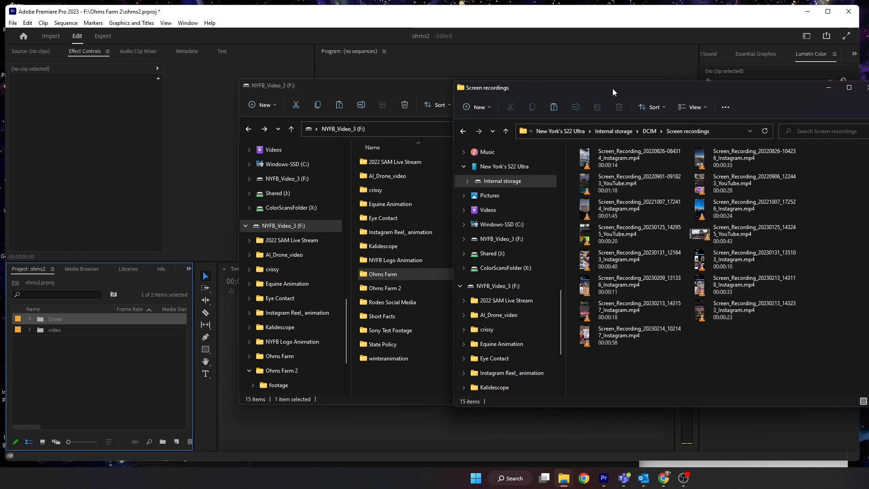
left_click_drag(612, 89, 706, 86)
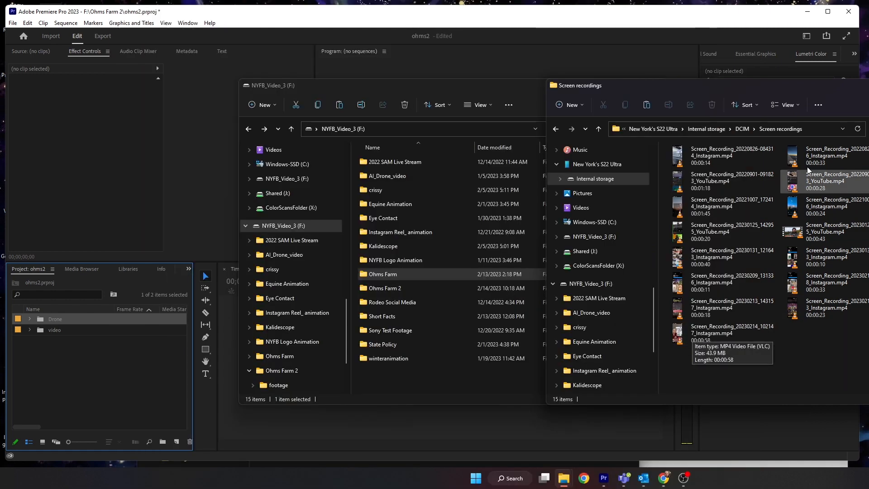
- Show the screen recordings as details sorted newest first and copy the newest recording into Ohms Farm 2
left_click(788, 108)
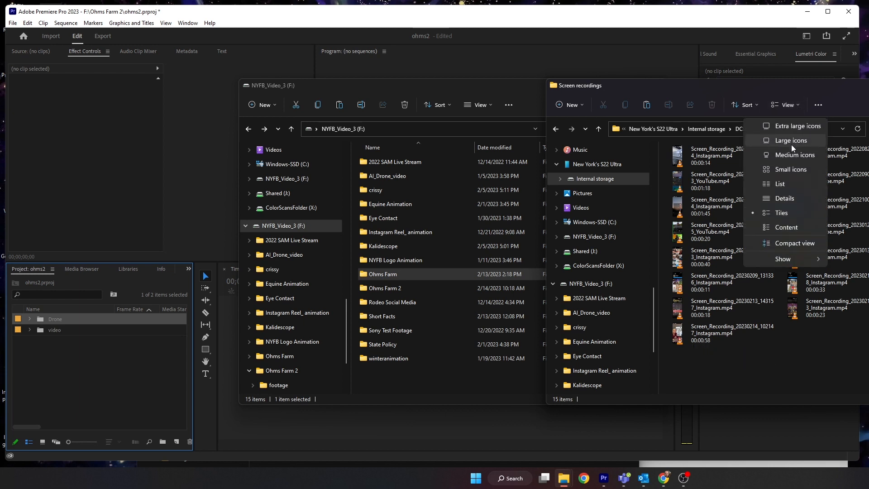
left_click(806, 197)
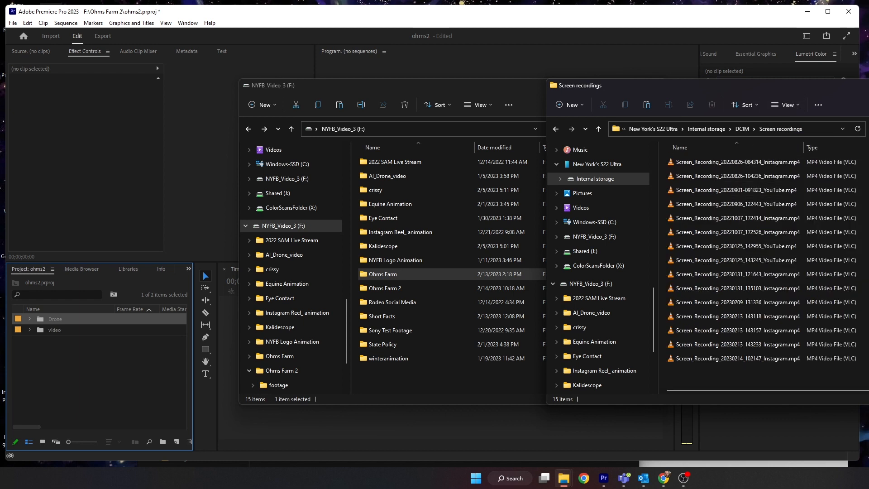
left_click(868, 148)
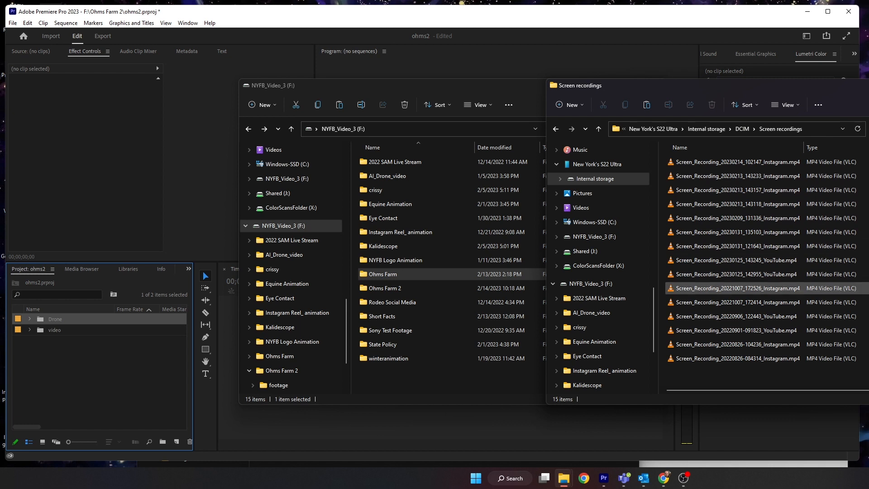
left_click(718, 163)
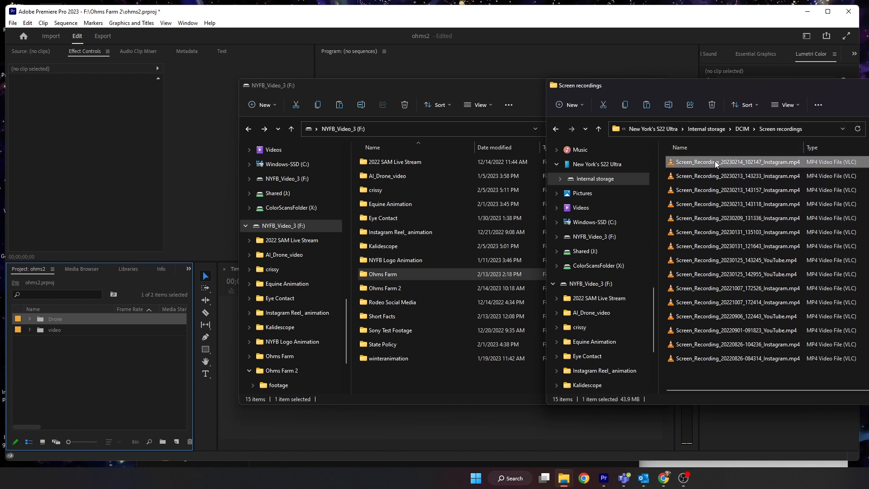
left_click_drag(716, 164, 375, 291)
double_click(392, 292)
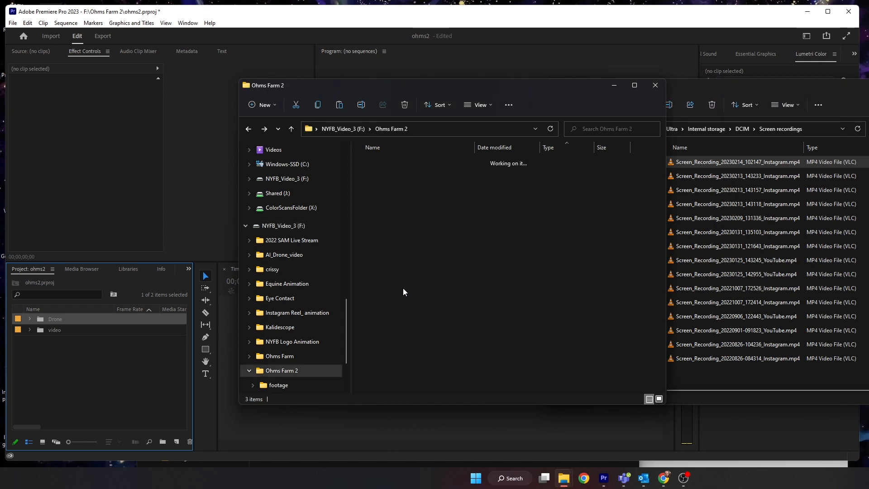
- Rename the copied screen recording as music_recording.mp4
left_click(392, 190)
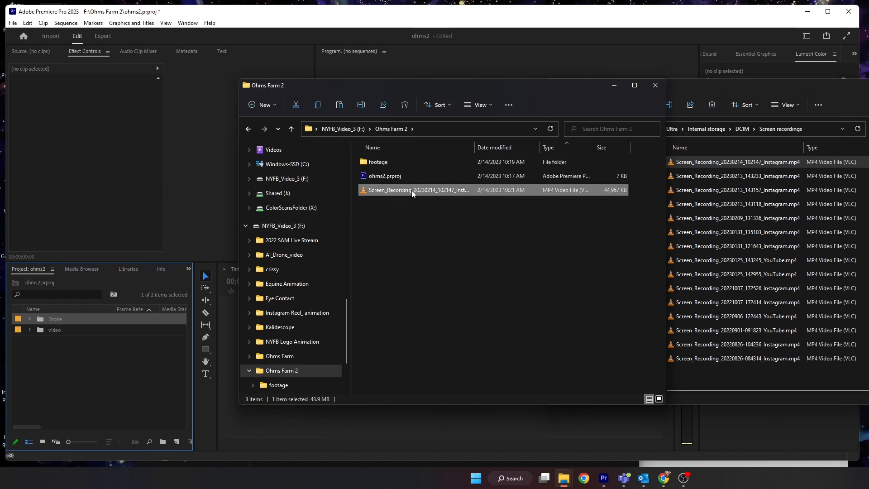
left_click(413, 192)
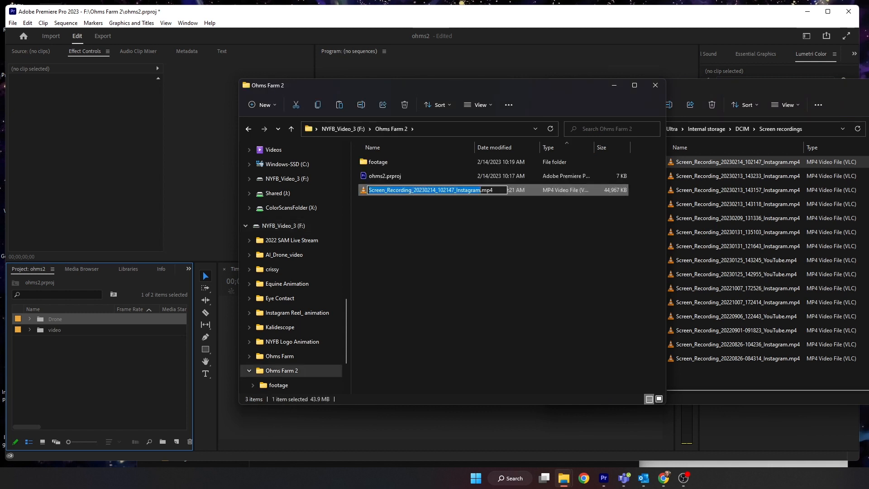
type("music_")
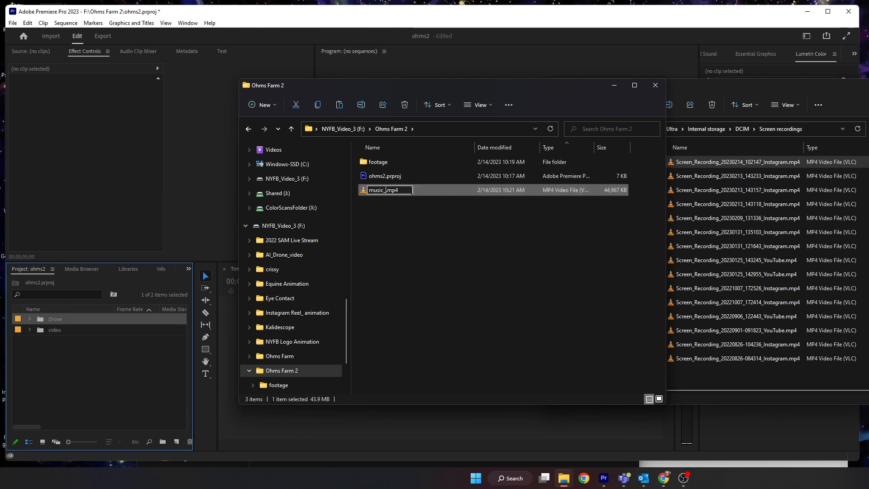
type("recording")
key("Return")
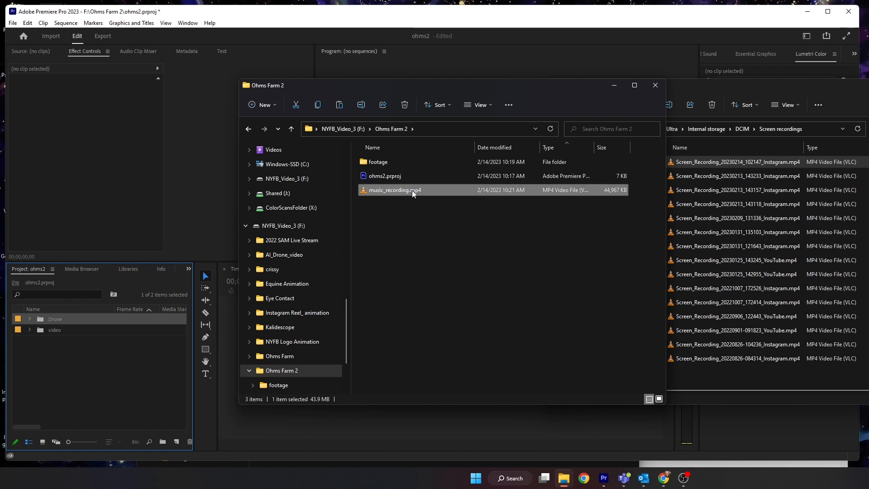
- Create a new folder named music inside Ohms Farm 2
right_click(390, 214)
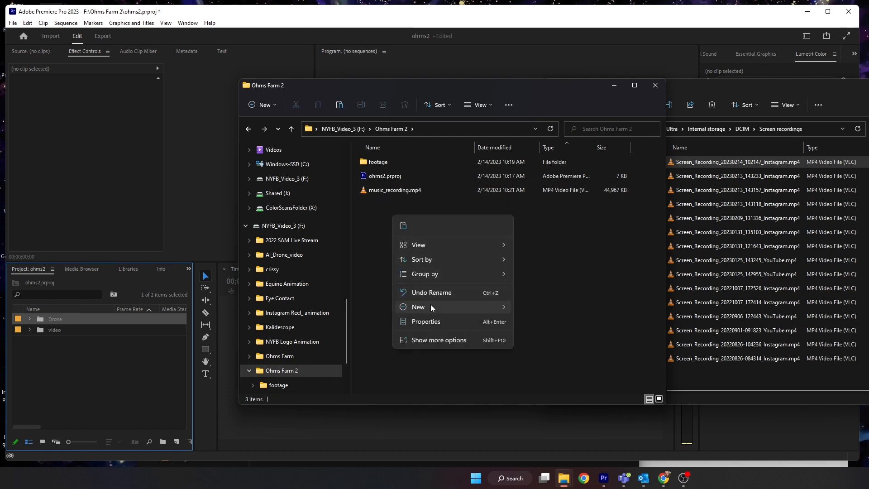
mouse_move(453, 307)
left_click(539, 310)
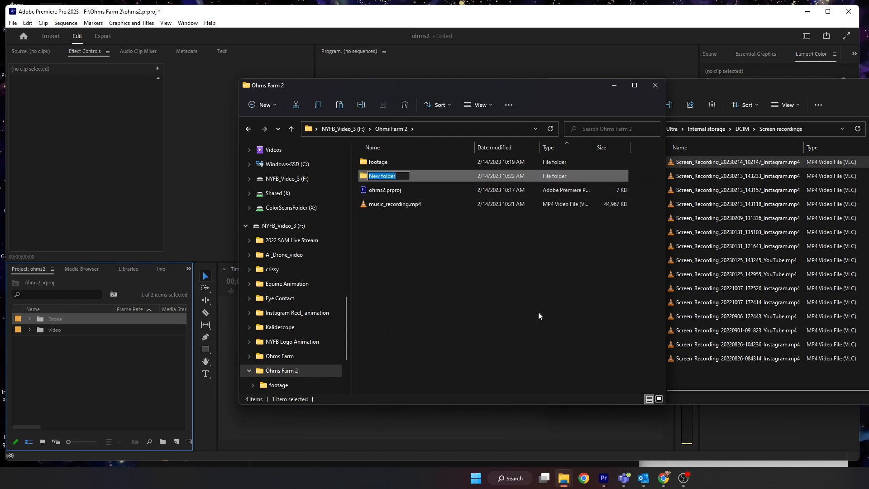
type("music")
key("Return")
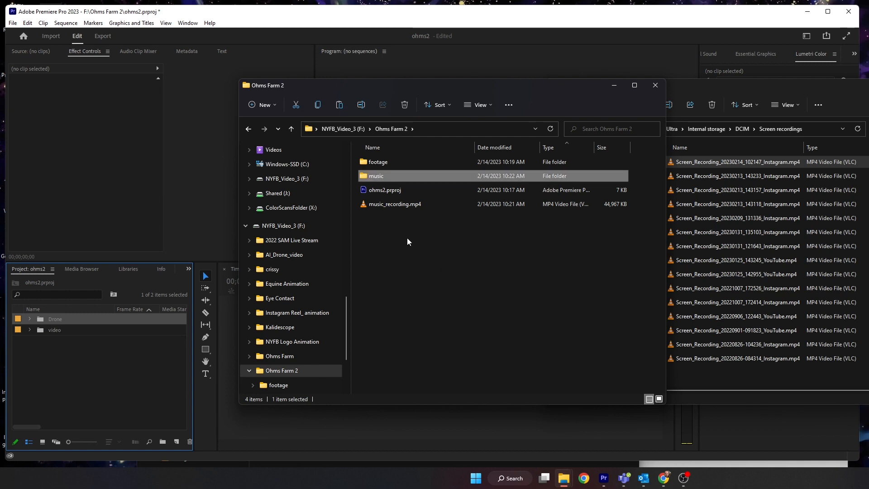
- Import music_recording.mp4 into the Project panel and create a new bin named music
left_click_drag(374, 205, 65, 407)
left_click(367, 177)
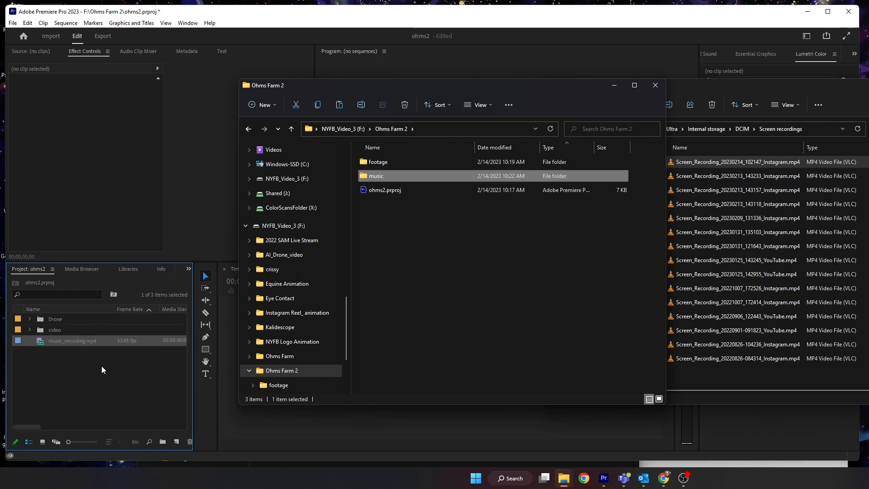
left_click(129, 398)
left_click(163, 442)
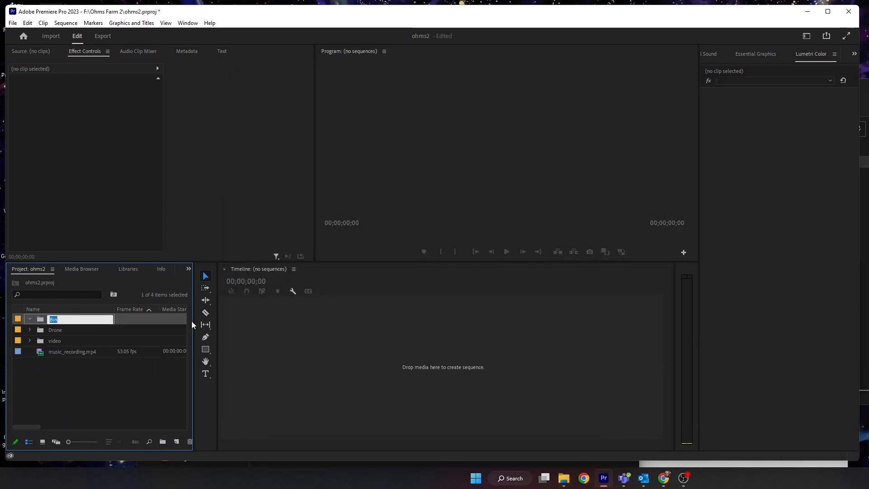
type("music")
key("Tab")
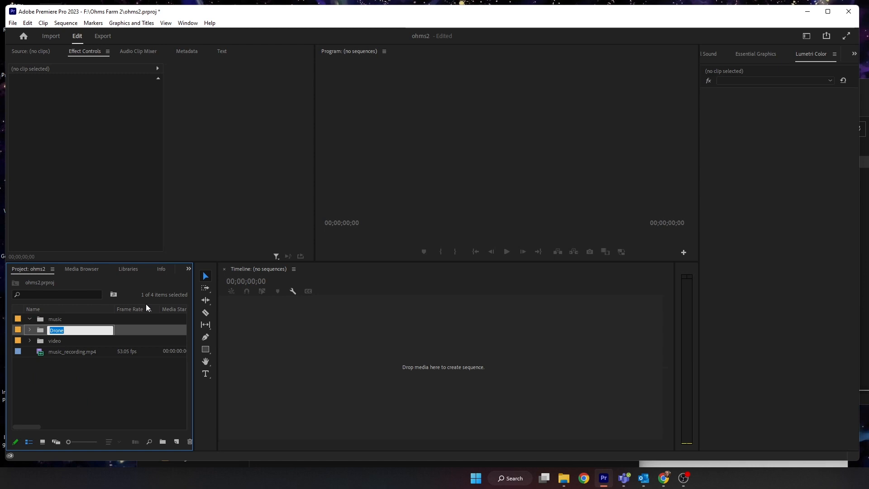
- Move music_recording.mp4 into the music bin and open it in the Source Monitor
left_click_drag(65, 352, 52, 320)
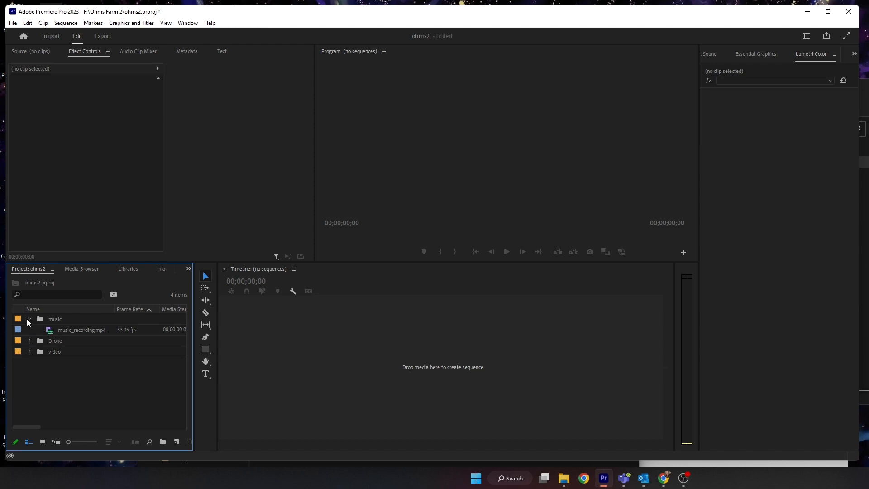
double_click(51, 331)
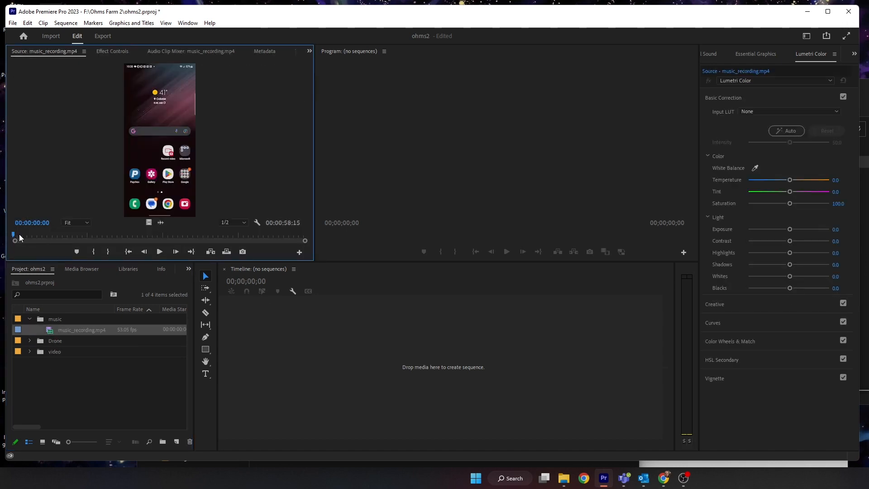
- Play through the recording to find the music and mark an In point at 00:00:41:41
left_click_drag(19, 235, 212, 233)
key("space")
key("space")
key("space")
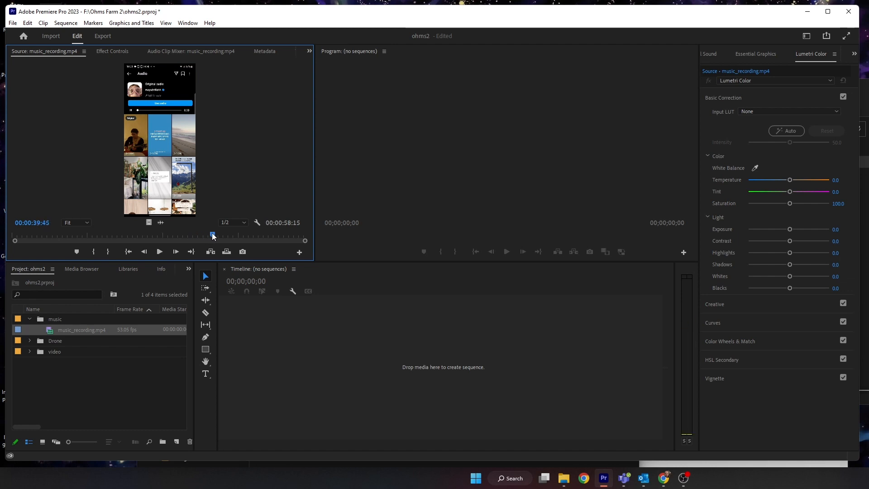
key("space")
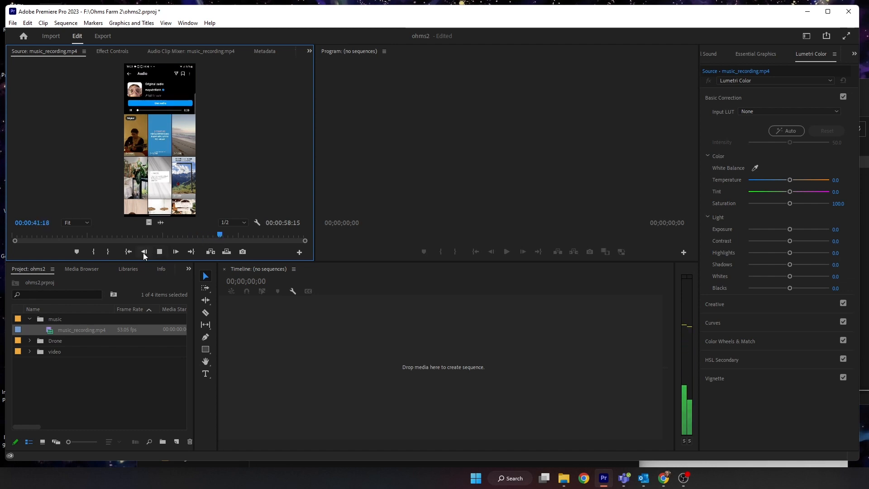
key("space")
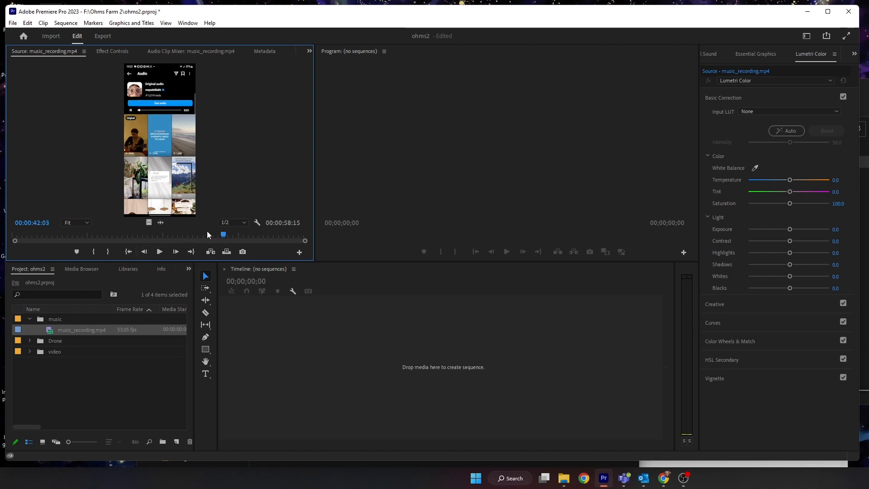
key("shift+Left")
key("space")
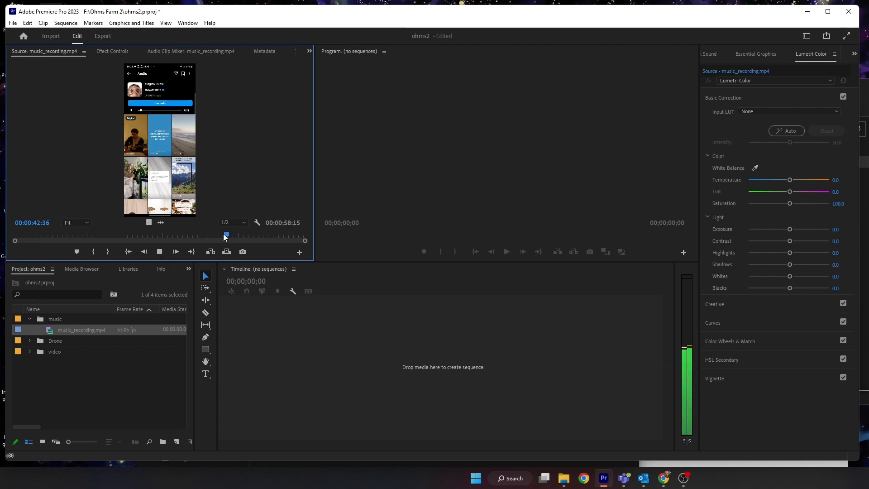
left_click_drag(223, 234, 218, 234)
key("space")
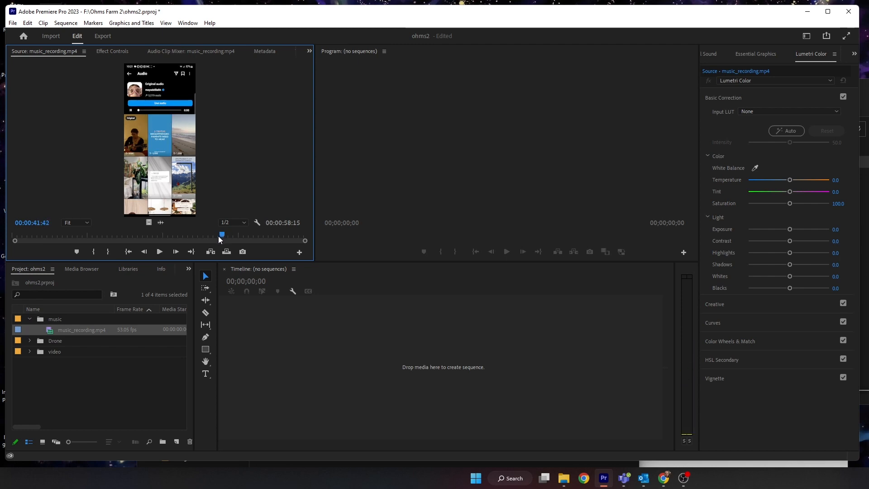
left_click(221, 235)
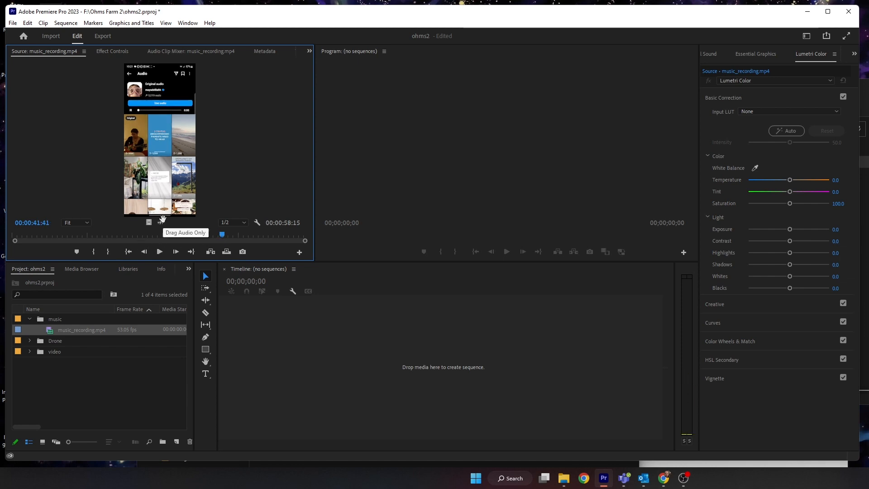
key("i")
- Mark an Out point at 00:00:57:11 and drag only the audio into the timeline to create a new sequence
left_click_drag(222, 234, 299, 235)
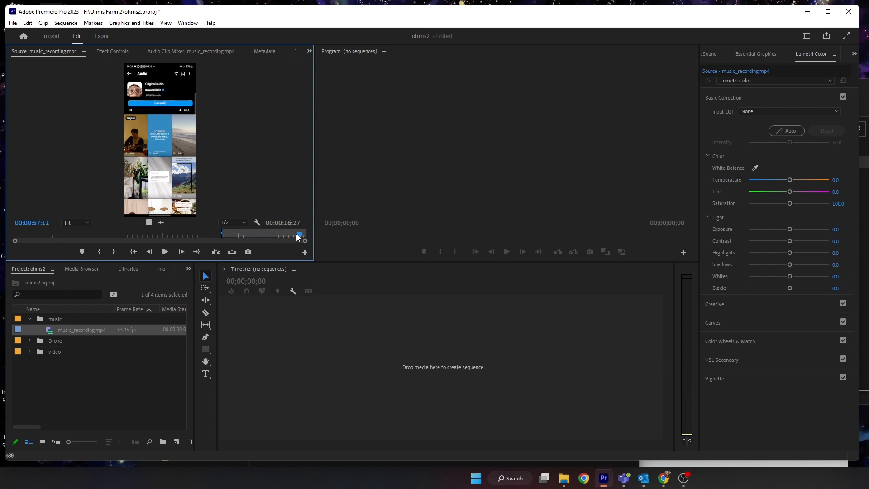
key("o")
left_click_drag(155, 223, 330, 380)
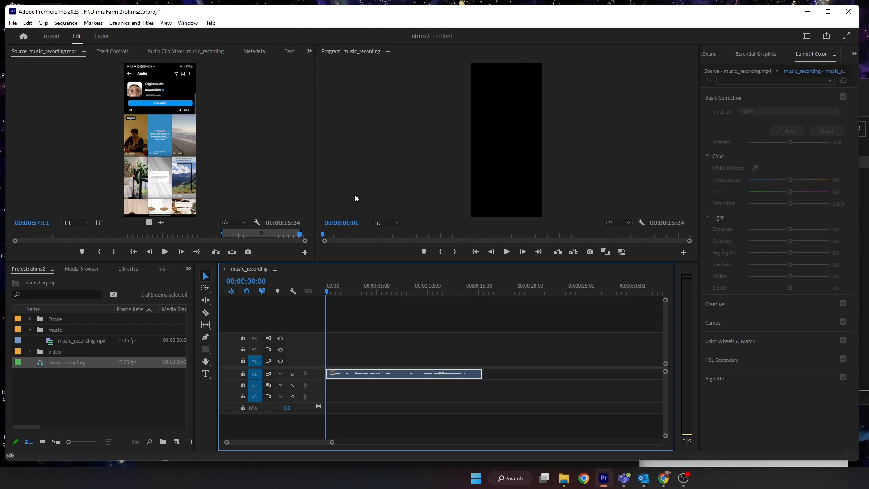
left_click(63, 23)
left_click(77, 33)
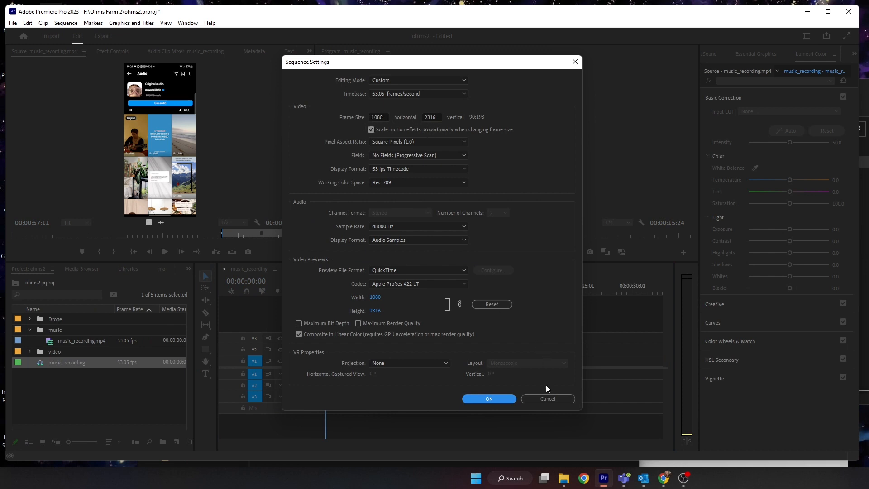
left_click(547, 399)
- Open the sequence settings and set the vertical frame size to 1920
left_click(63, 24)
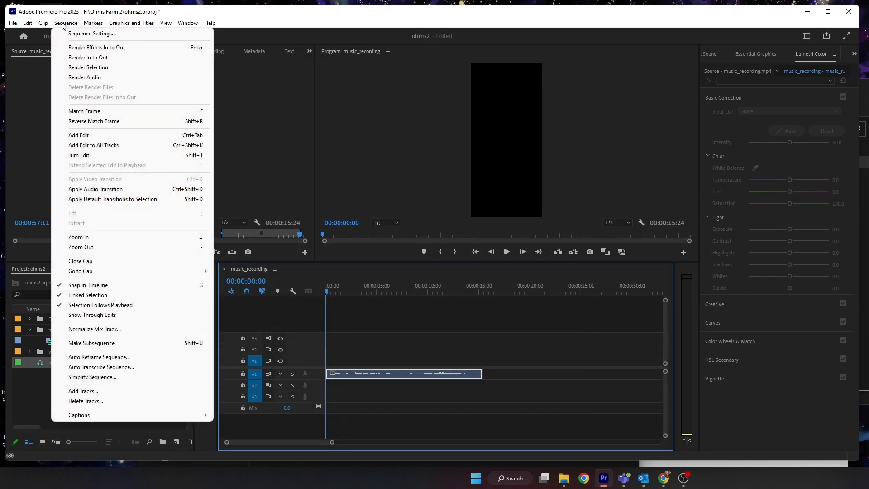
left_click(78, 33)
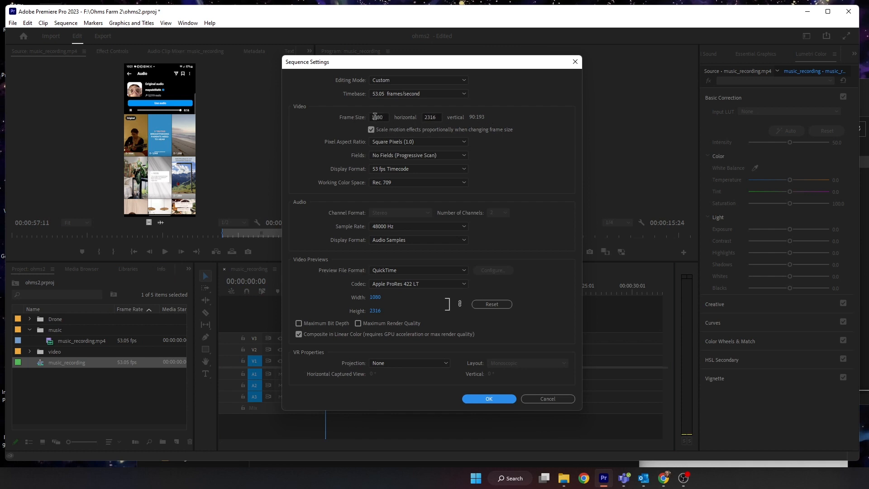
left_click(431, 117)
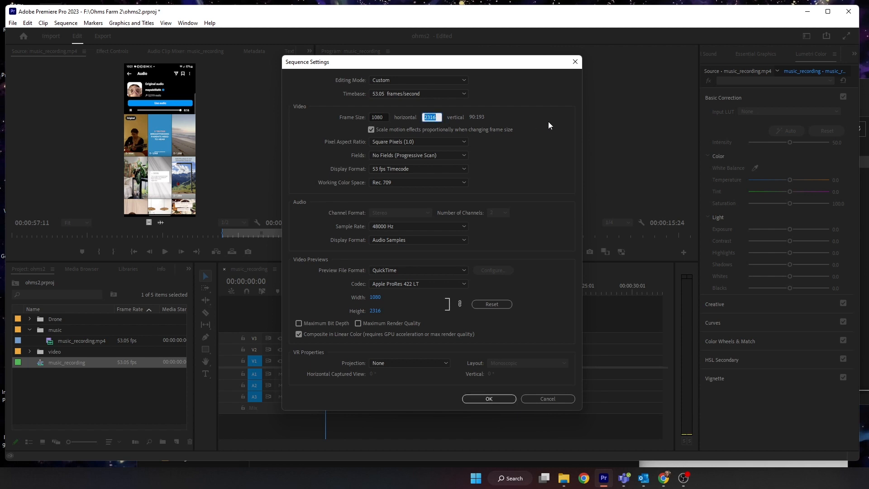
type("1920")
key("Return")
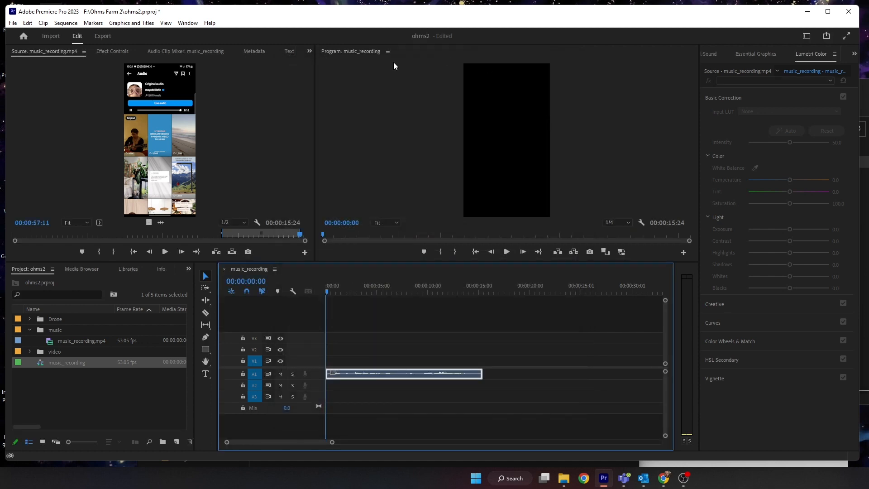
- Reopen the sequence settings and set the timebase to 29.97 frames/second
left_click(72, 24)
left_click(77, 33)
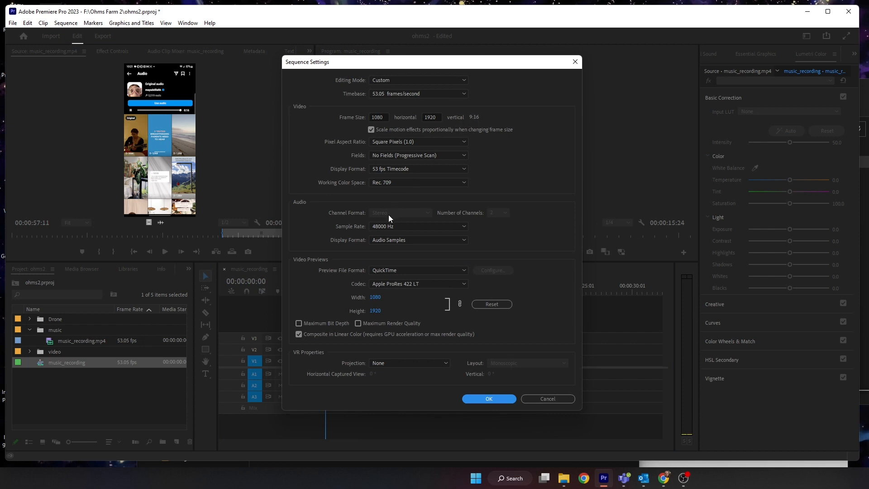
left_click(392, 168)
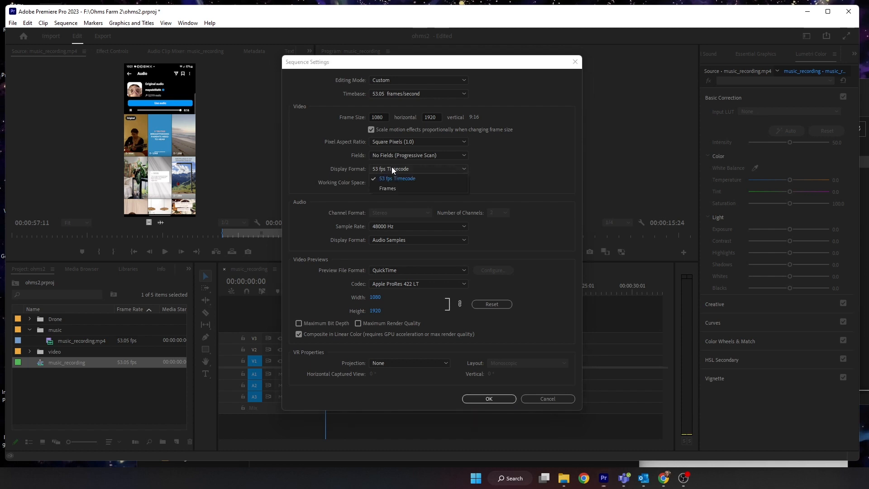
left_click(543, 179)
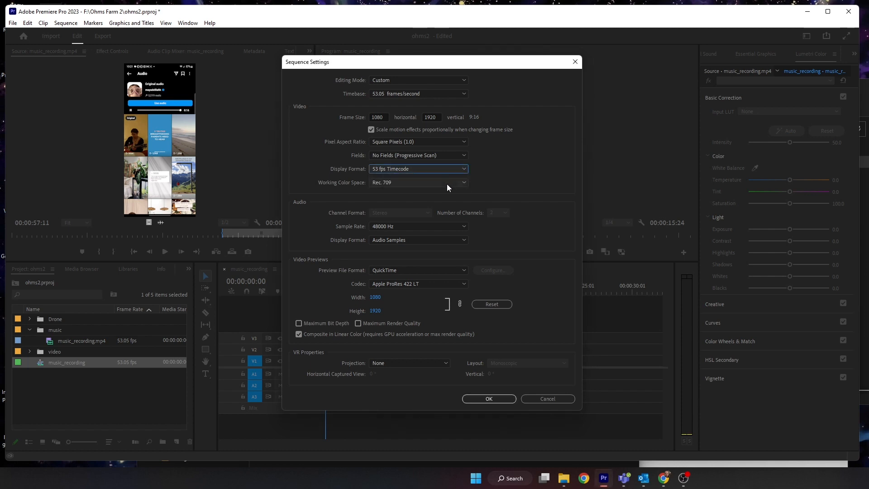
left_click(446, 184)
left_click(447, 184)
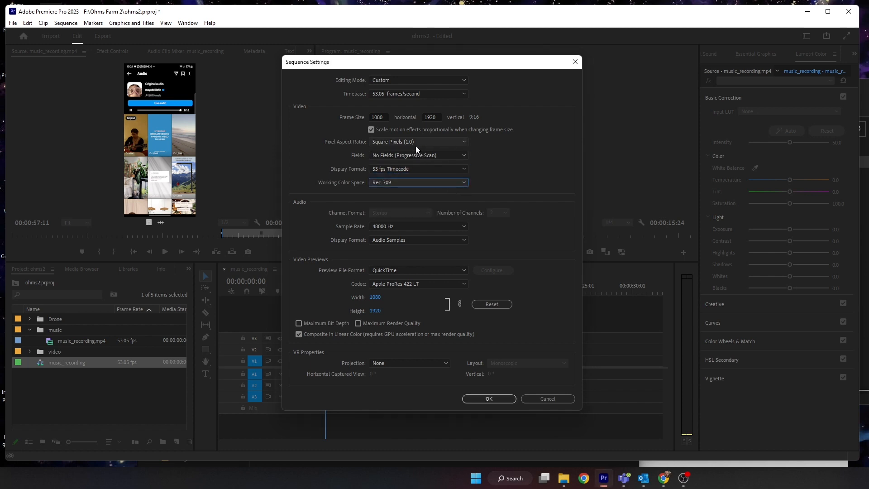
left_click(417, 156)
left_click(416, 157)
left_click(409, 169)
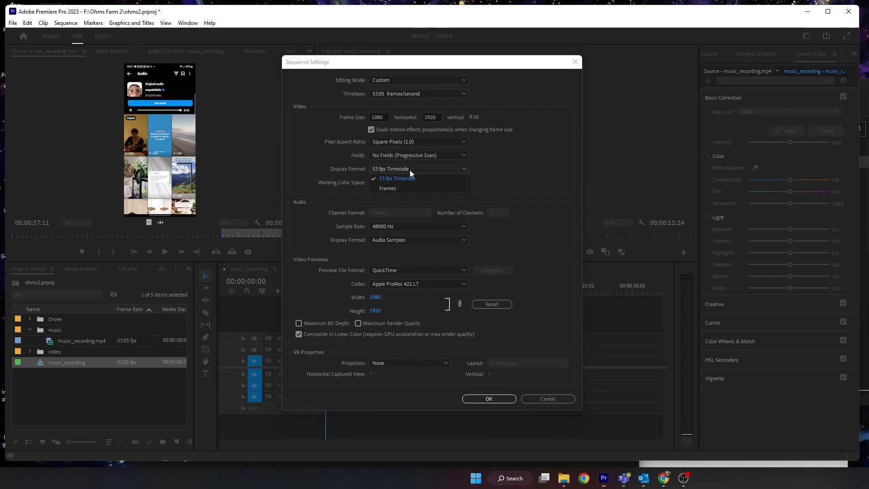
left_click(409, 170)
left_click(408, 94)
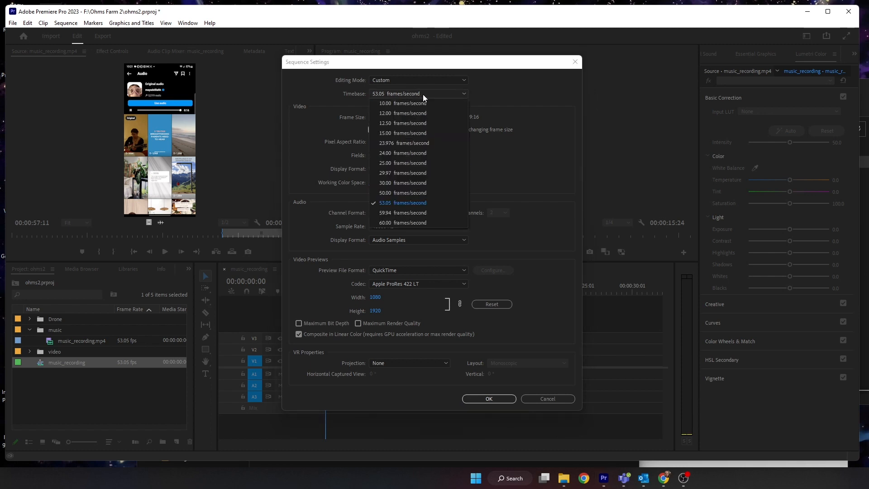
left_click(419, 172)
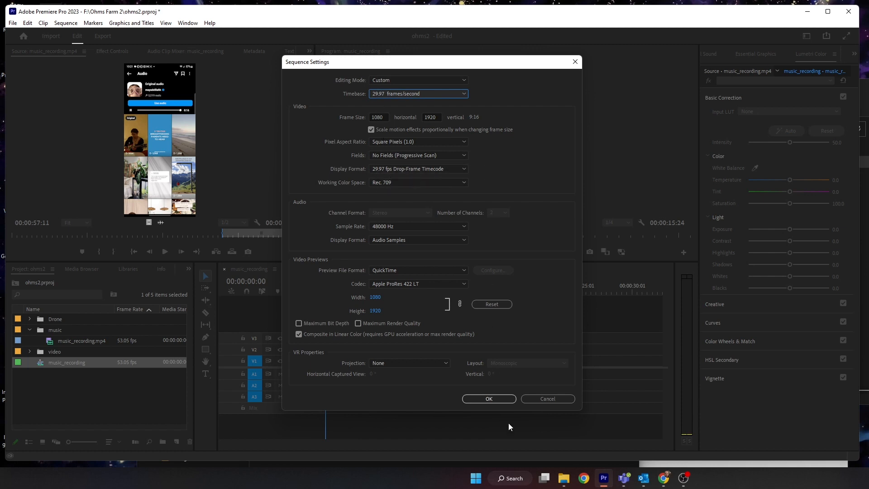
left_click(491, 398)
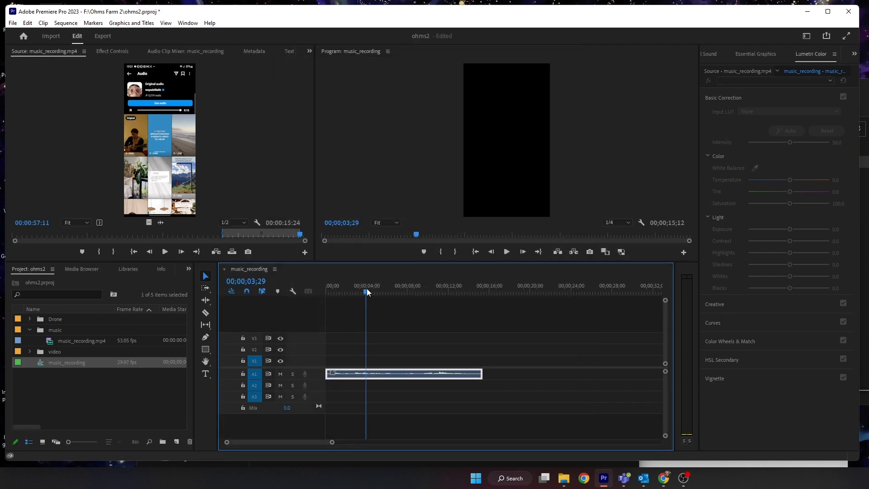
- Play the sequence and return the playhead to the start
key("space")
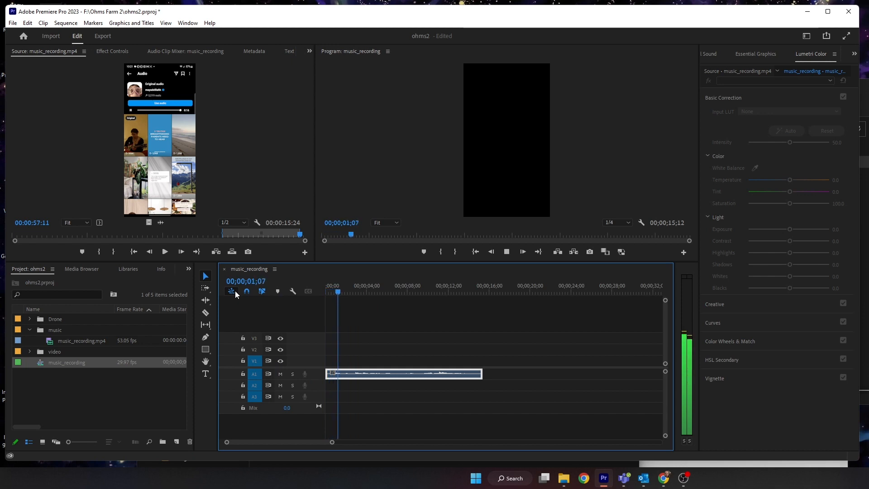
key("space")
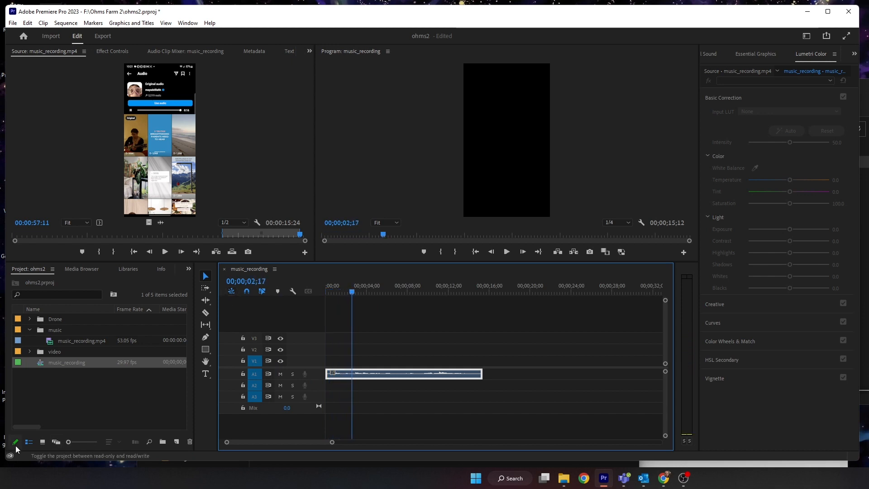
key("Home")
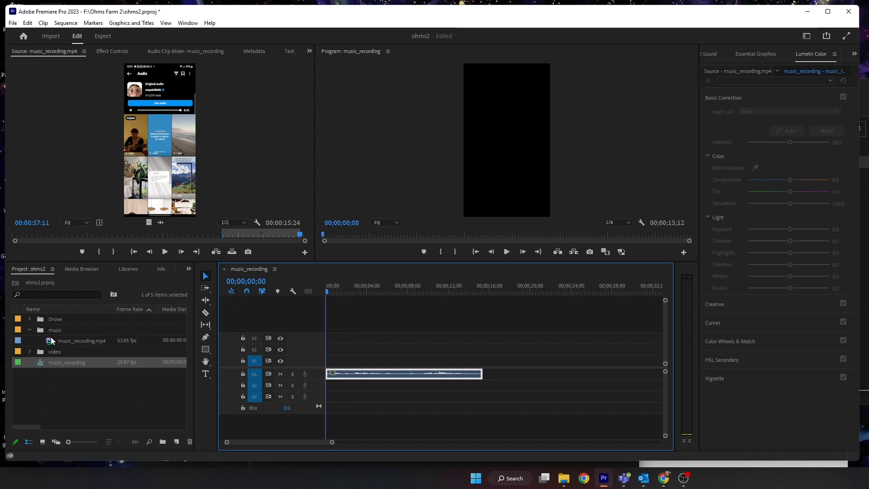
- Open DJI_0002.MP4 from the Drone bin and mark an In/Out range 00:00:02:25 long
left_click(29, 318)
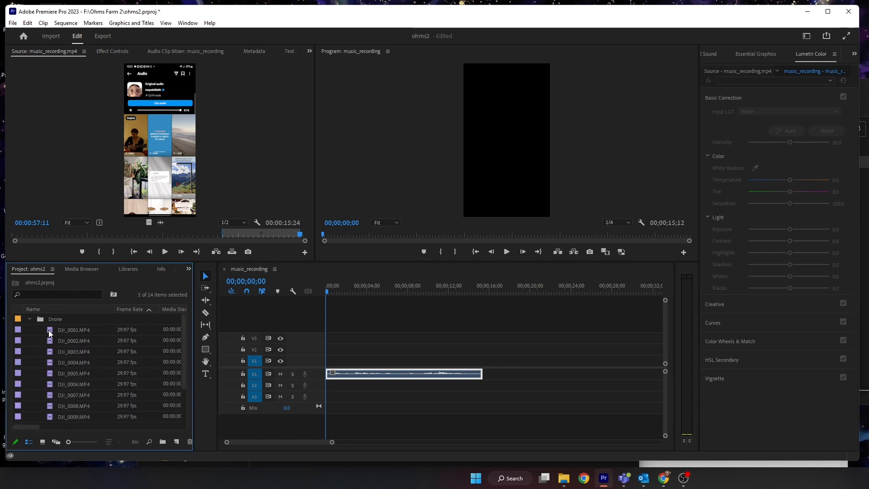
double_click(55, 330)
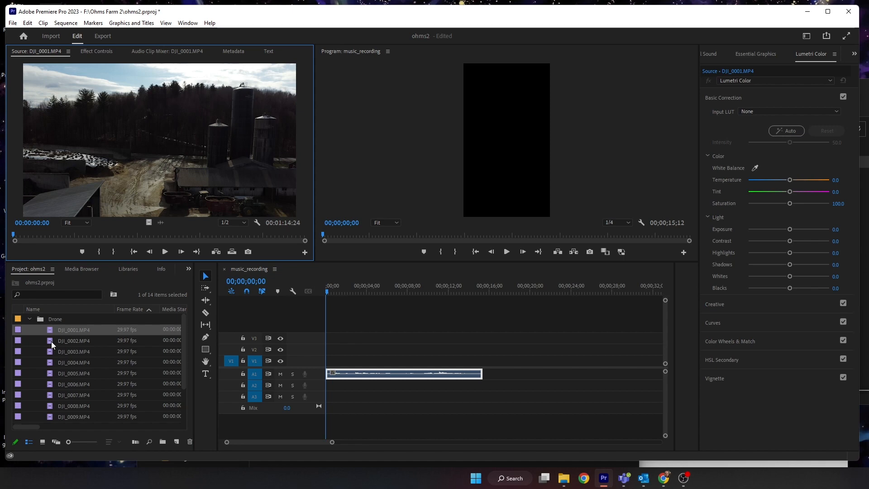
double_click(51, 341)
left_click_drag(33, 235, 153, 235)
key("i")
key("space")
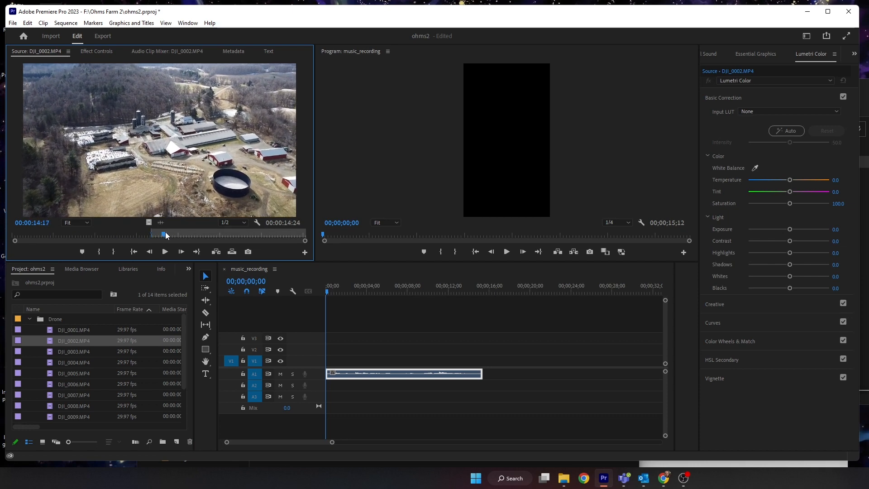
key("o")
left_click_drag(149, 223, 146, 204)
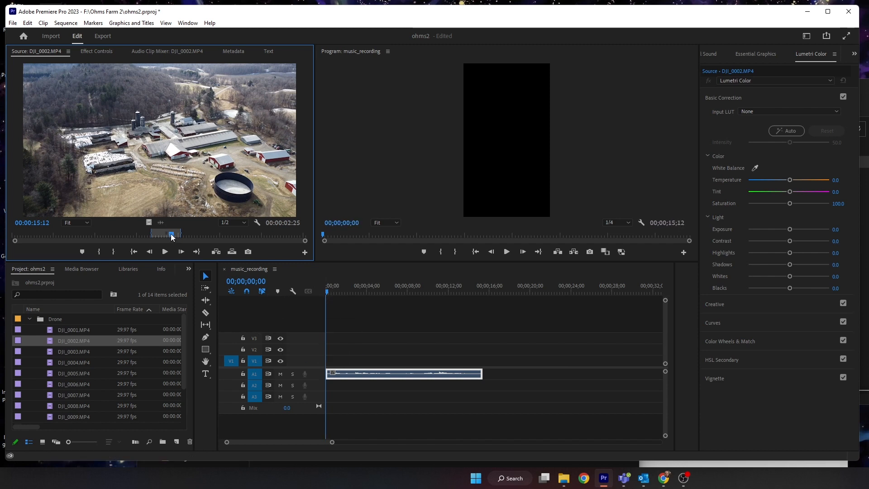
left_click_drag(171, 238, 148, 225)
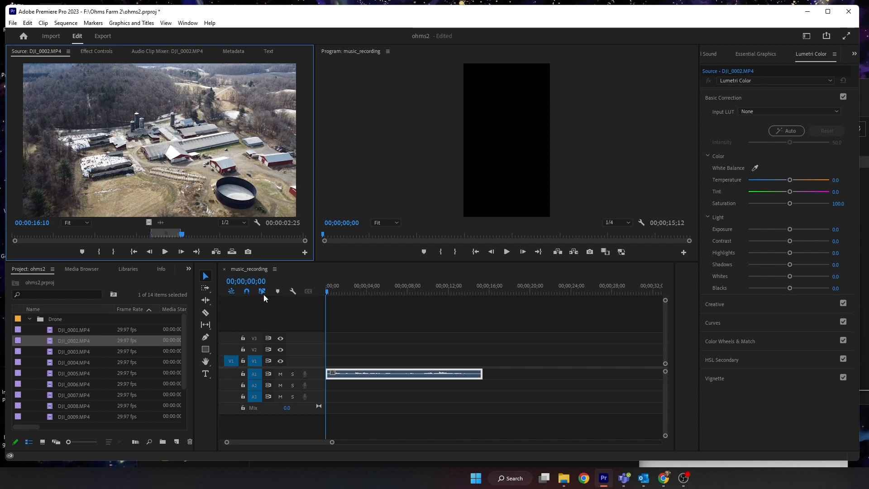
- Place only the video of the marked drone clip on track V1 at the sequence start and save the project
left_click_drag(264, 297, 324, 368)
left_click(331, 291)
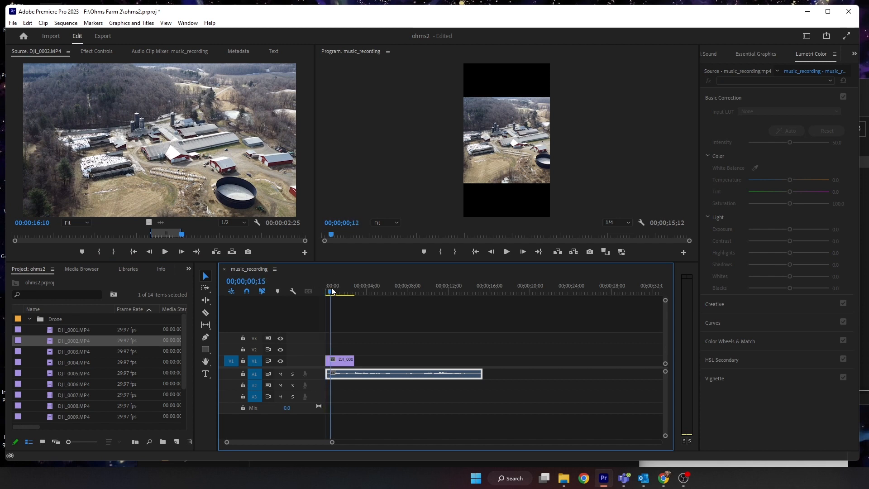
mouse_move(331, 291)
left_mouse_down()
mouse_move(360, 291)
mouse_move(320, 290)
left_mouse_up()
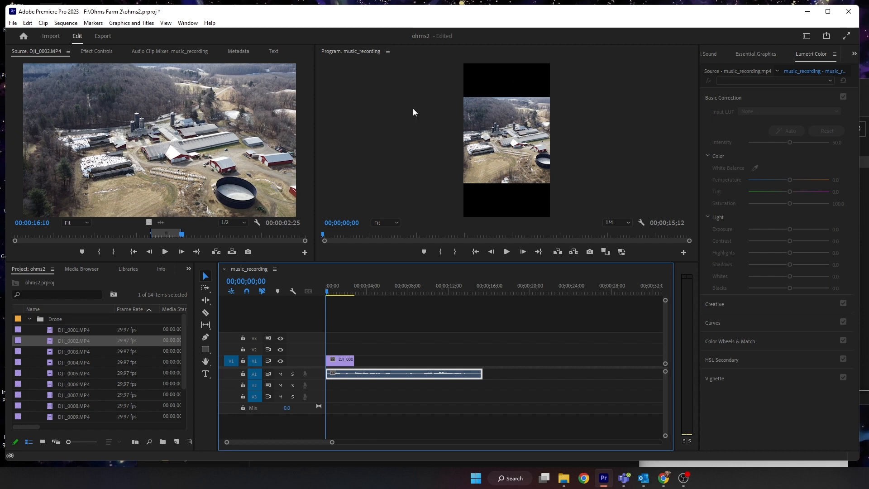
key("ctrl+s")
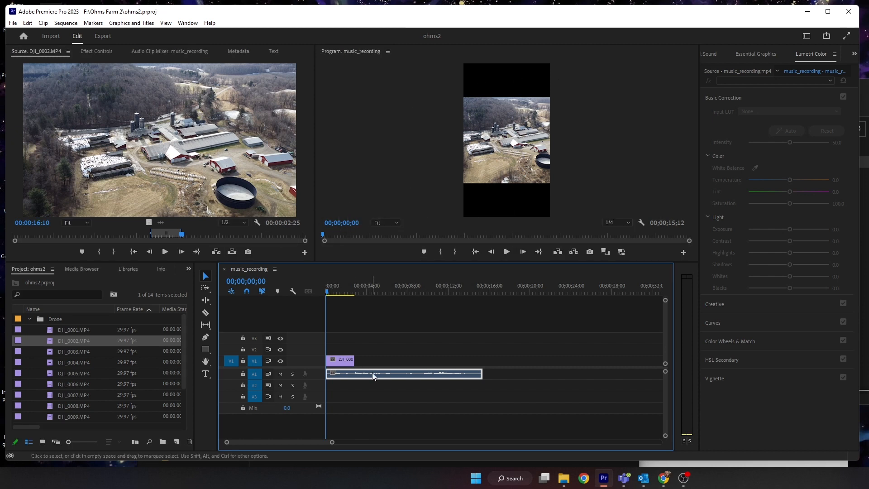
left_click(342, 357)
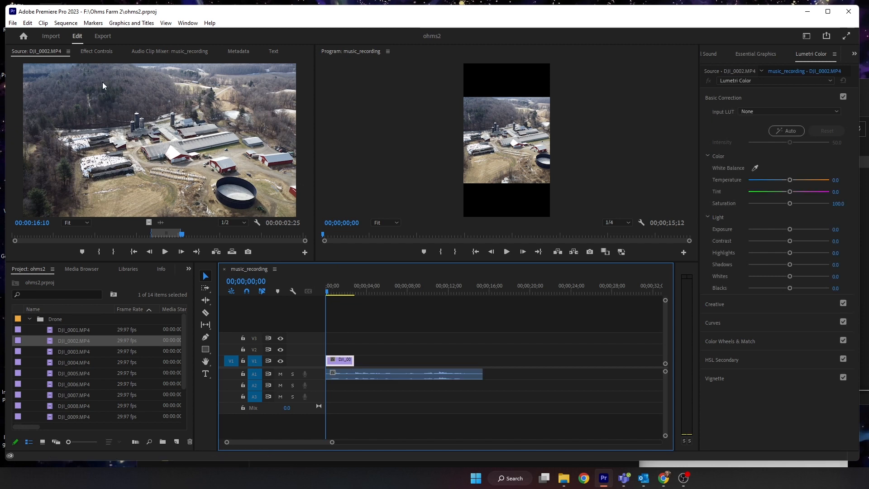
- Scale the DJI_0002 clip on V1 to 181 and set its position to 85, 947 to fill the vertical frame
left_click(91, 48)
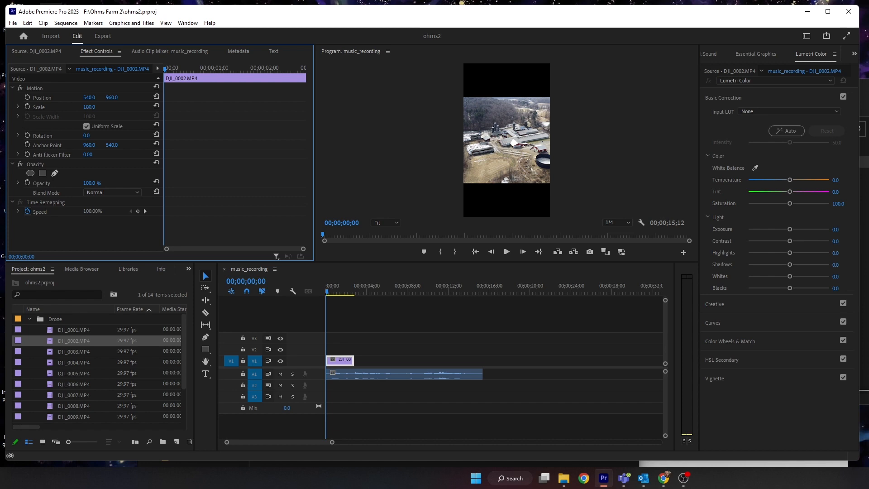
left_click_drag(89, 107, 126, 108)
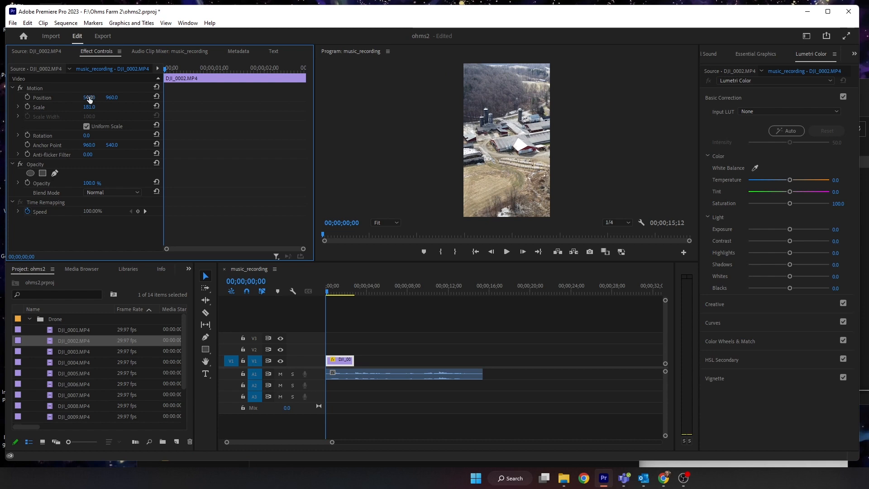
left_click_drag(89, 98, 22, 98)
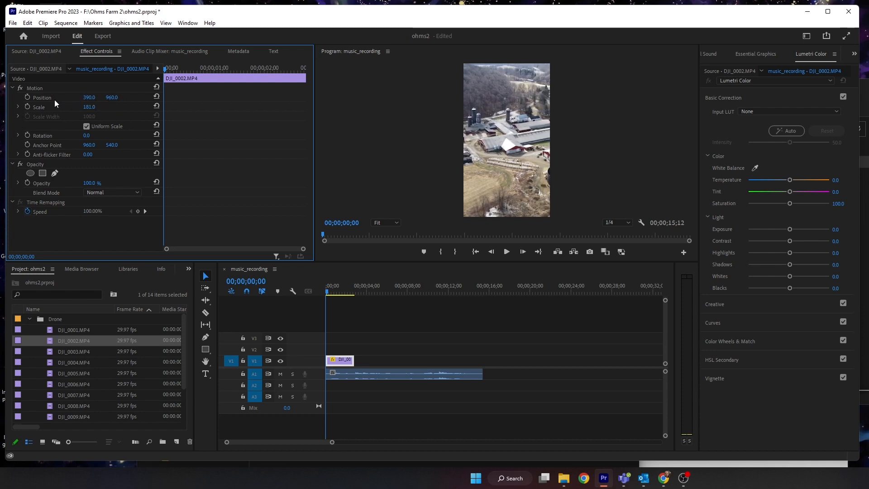
left_click_drag(90, 98, 7, 97)
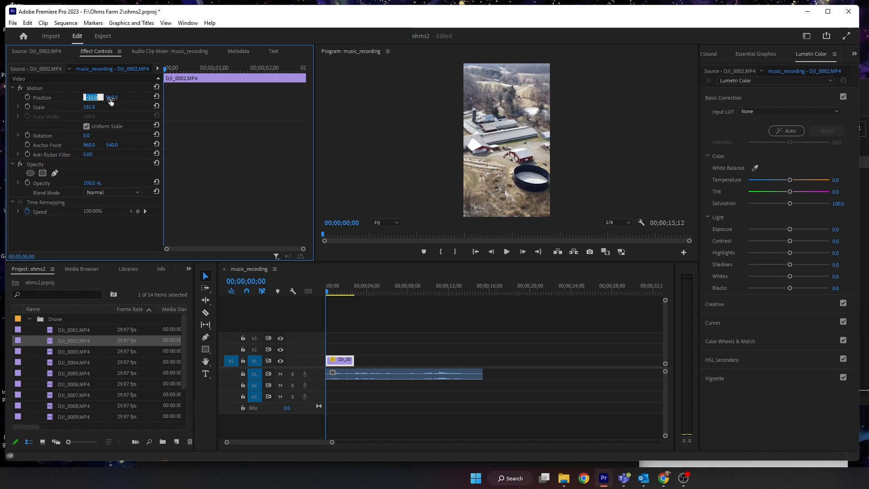
left_click_drag(111, 98, 108, 97)
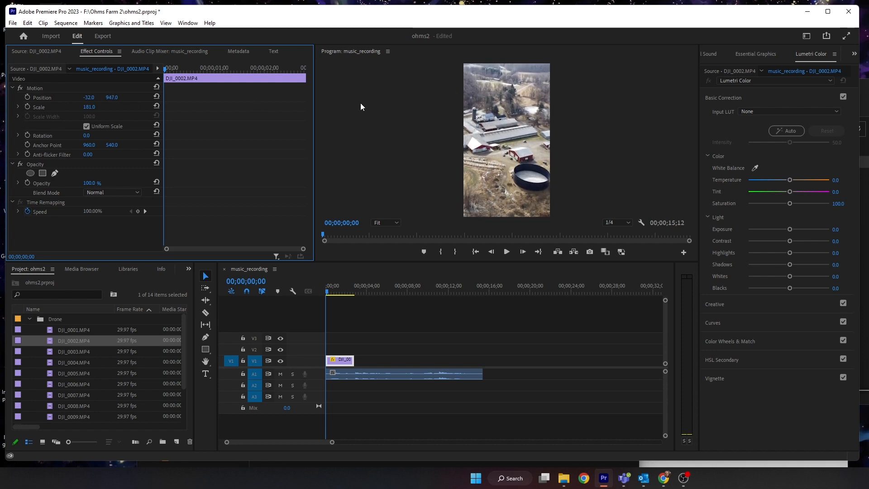
left_click_drag(89, 100, 93, 98)
- Play back the sequence briefly and bring the playhead back to the start
key("space")
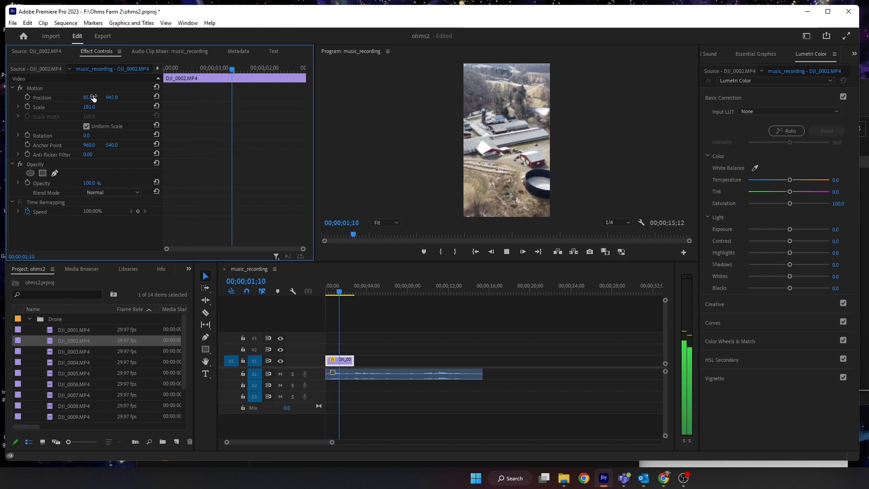
key("space")
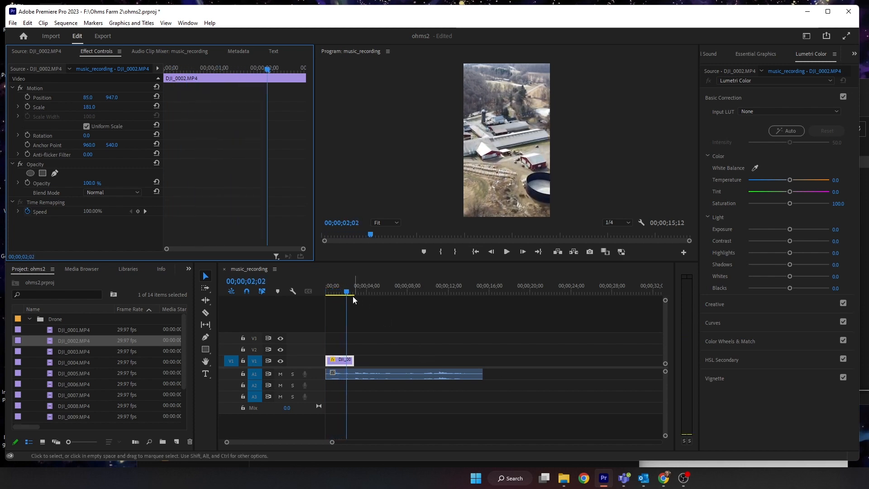
left_click_drag(345, 292, 308, 292)
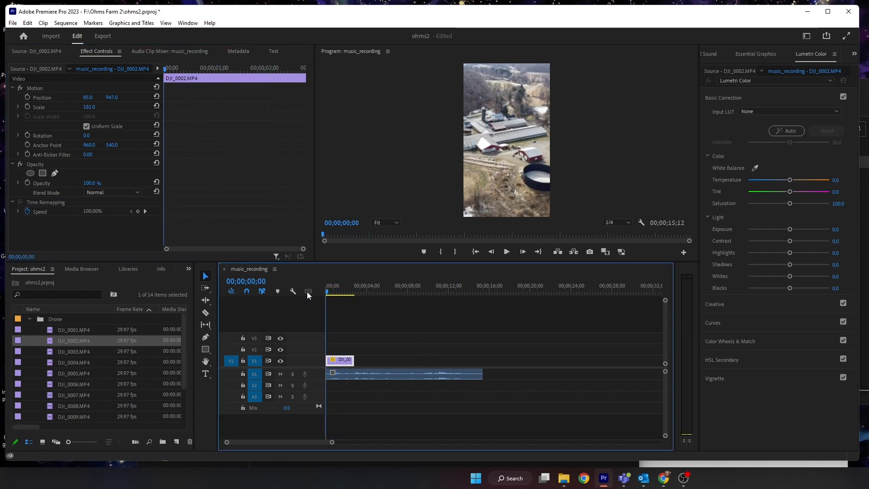
- Open DJI_0004.MP4 from the Drone bin, mark an In/Out range 00:00:12:02 long and place it on V2 at the sequence start
double_click(51, 350)
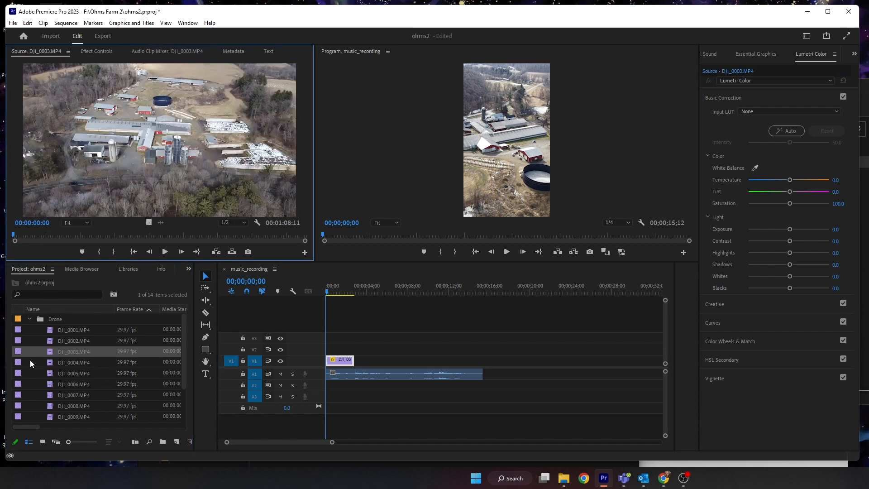
double_click(50, 362)
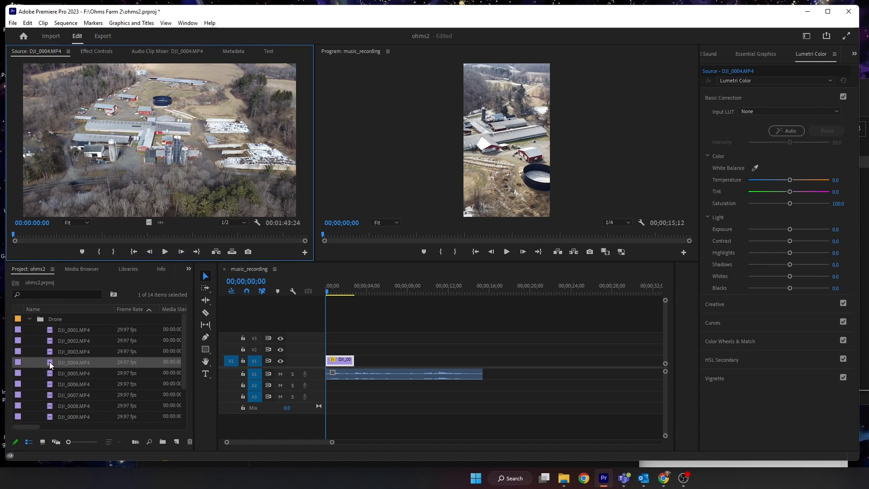
left_click_drag(59, 235, 104, 233)
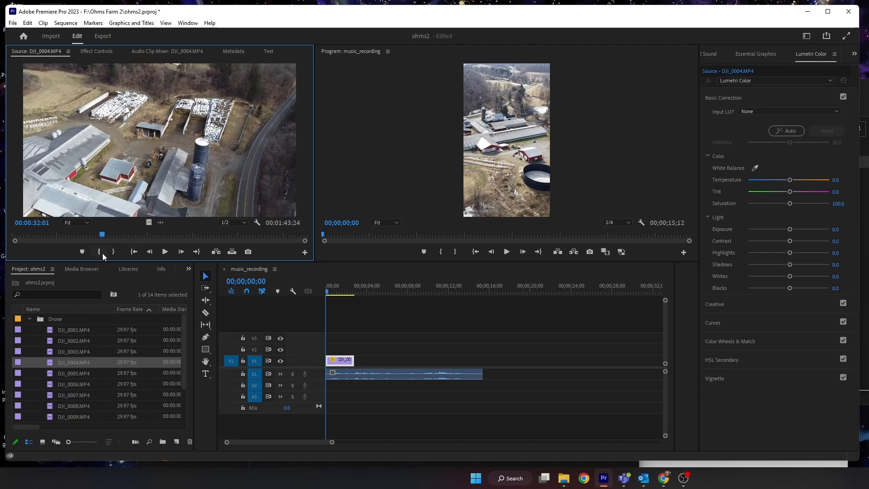
left_click(98, 253)
mouse_move(102, 235)
left_mouse_down()
mouse_move(136, 236)
mouse_move(148, 225)
mouse_move(390, 360)
mouse_move(425, 363)
left_mouse_up()
left_click(113, 252)
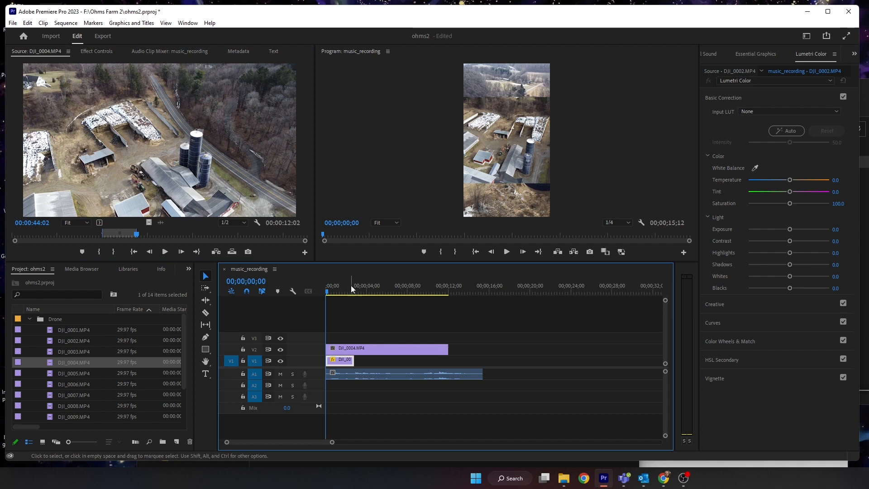
- Trim the end of the DJI_0004 clip on V2 to line up with the end of the V1 clip
mouse_move(330, 291)
left_mouse_down()
mouse_move(435, 296)
mouse_move(324, 295)
left_mouse_up()
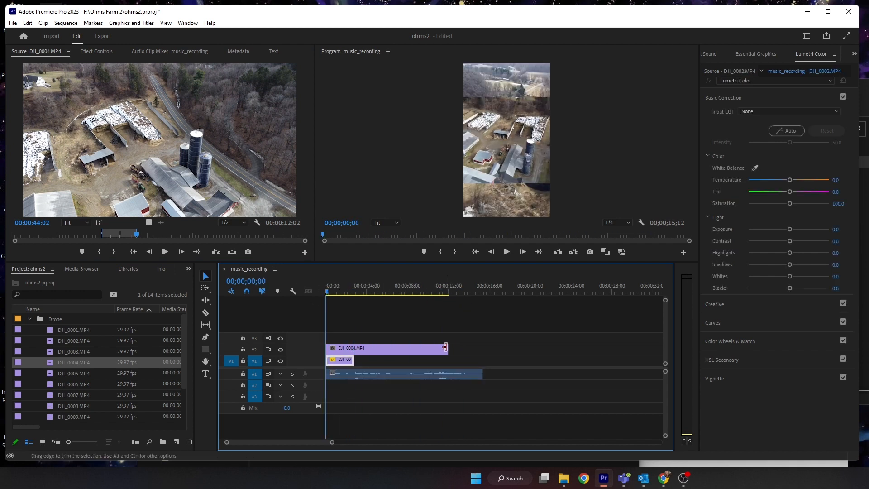
left_click_drag(446, 348, 351, 348)
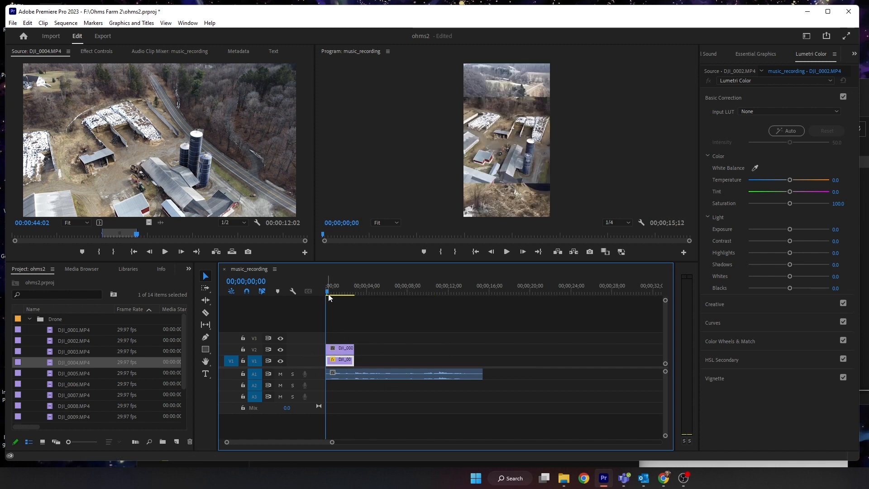
- Stack the drone clips vertically by setting the V2 clip's Y position to 1596 and the V1 clip's to 504
mouse_move(328, 294)
left_mouse_down()
mouse_move(367, 289)
mouse_move(320, 290)
left_mouse_up()
left_click(346, 352)
left_click(98, 52)
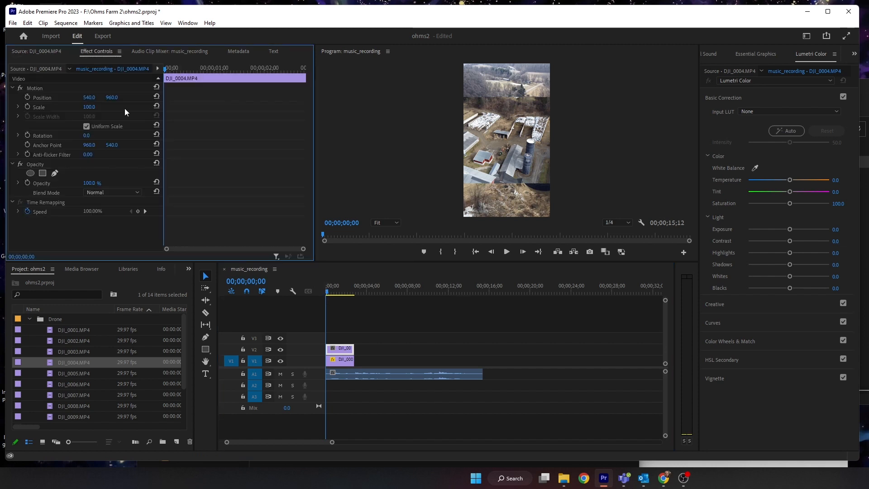
left_click_drag(113, 101, 379, 101)
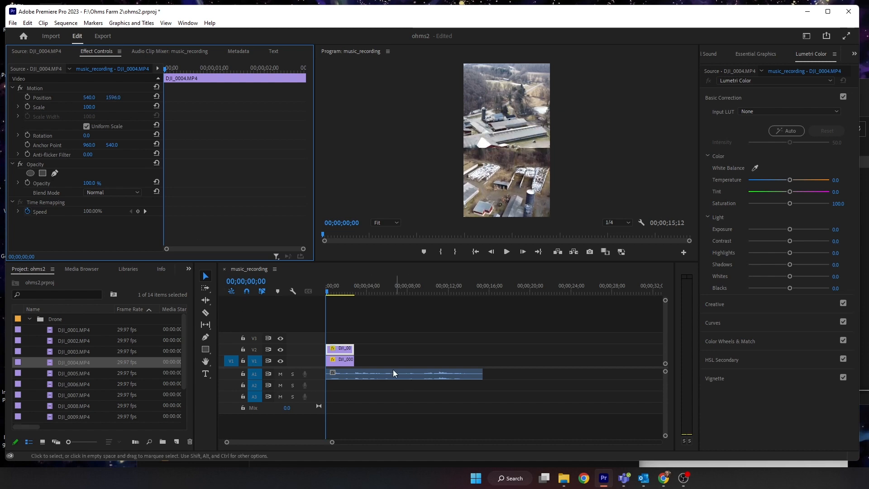
left_click(333, 361)
left_click_drag(118, 101, 0, 100)
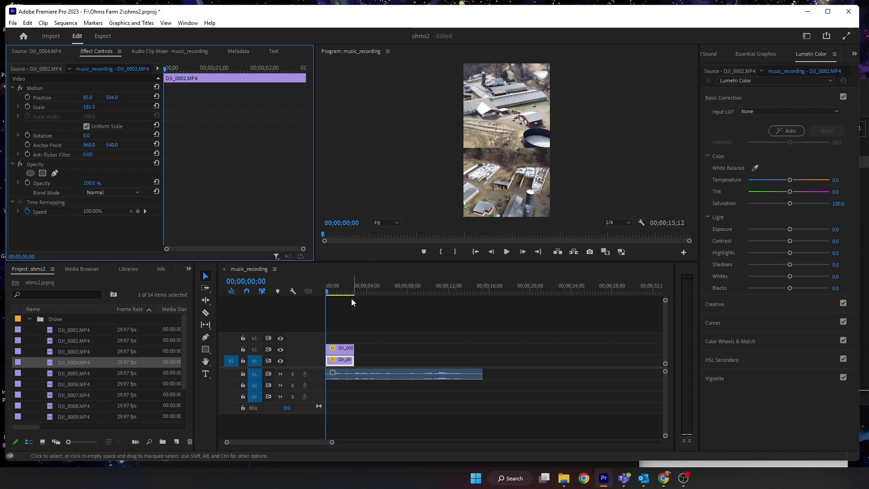
- Play back the stacked drone clips to check the split-screen layout
key("space")
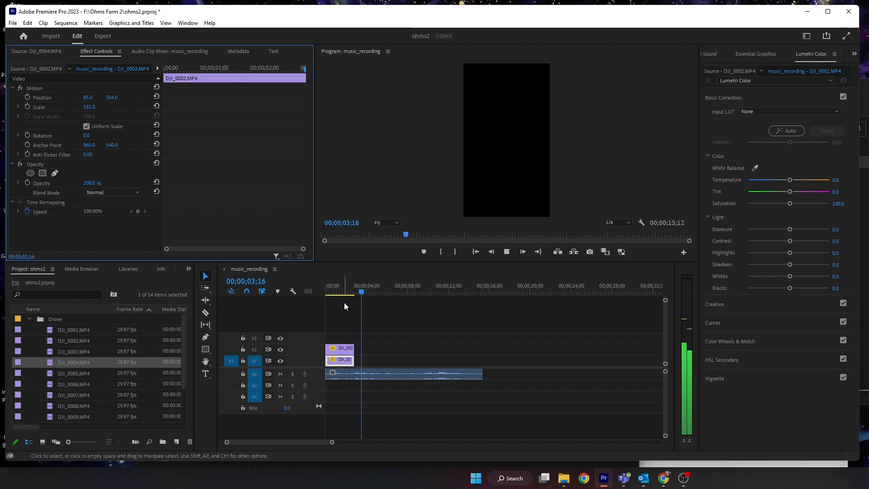
key("space")
left_click_drag(361, 290, 249, 286)
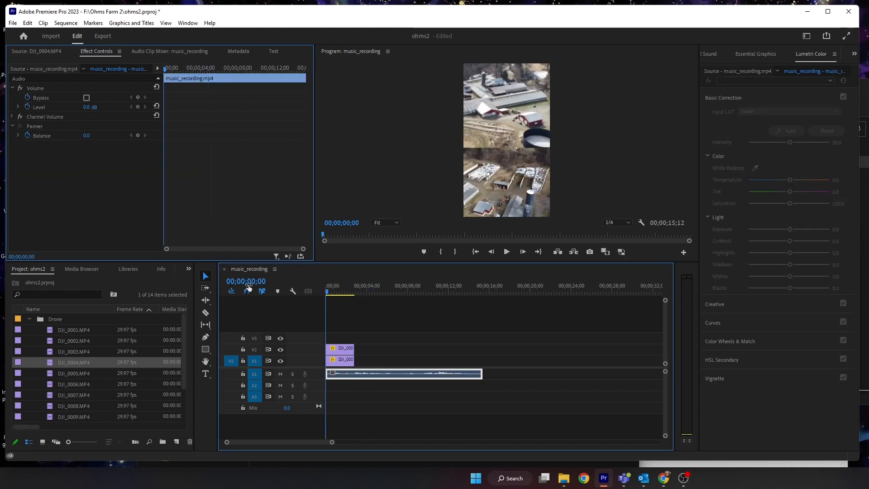
key("space")
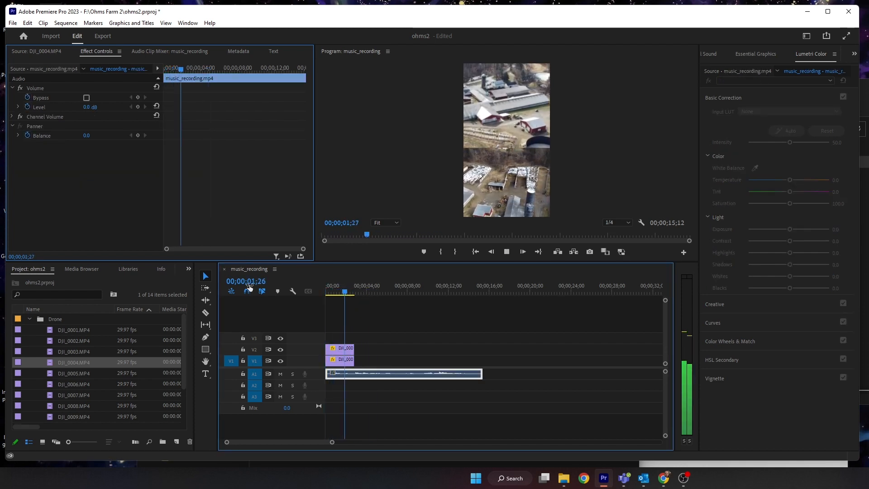
key("space")
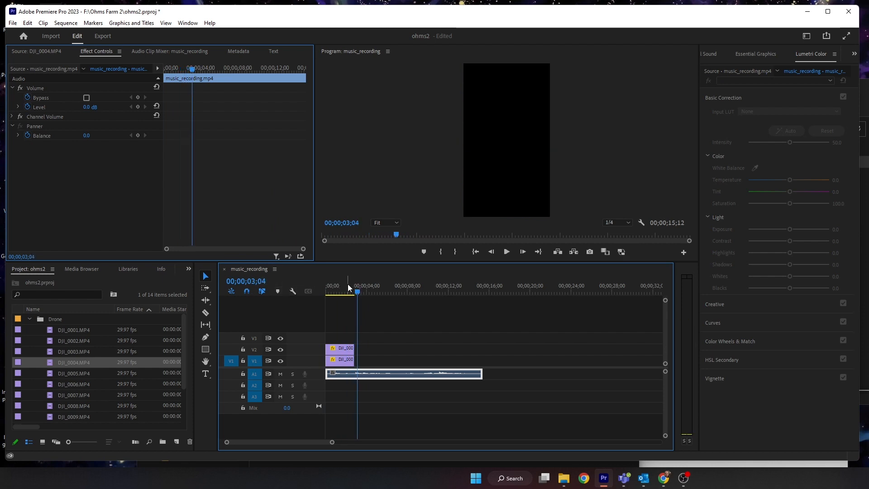
- Extend the end of the DJI_0002 clip on V1 so it ends with the V2 clip
scroll(311, 444, "up", 3)
scroll(312, 445, "up", 1)
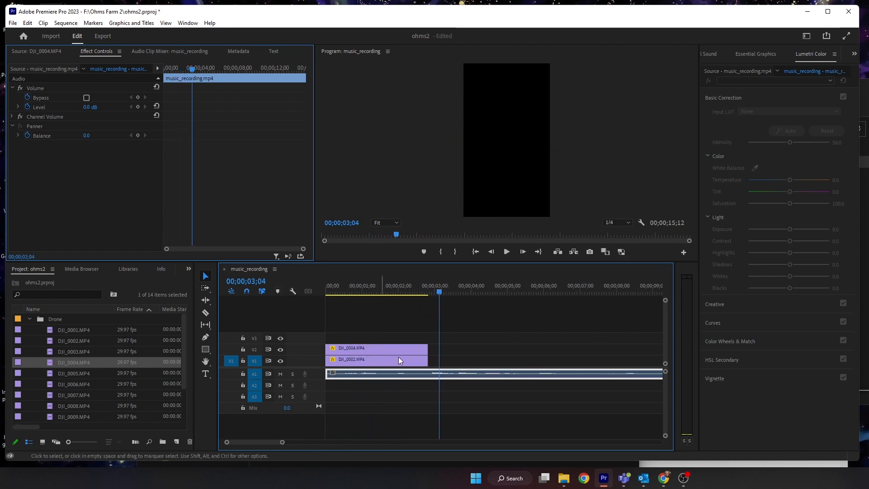
left_click_drag(434, 288, 431, 289)
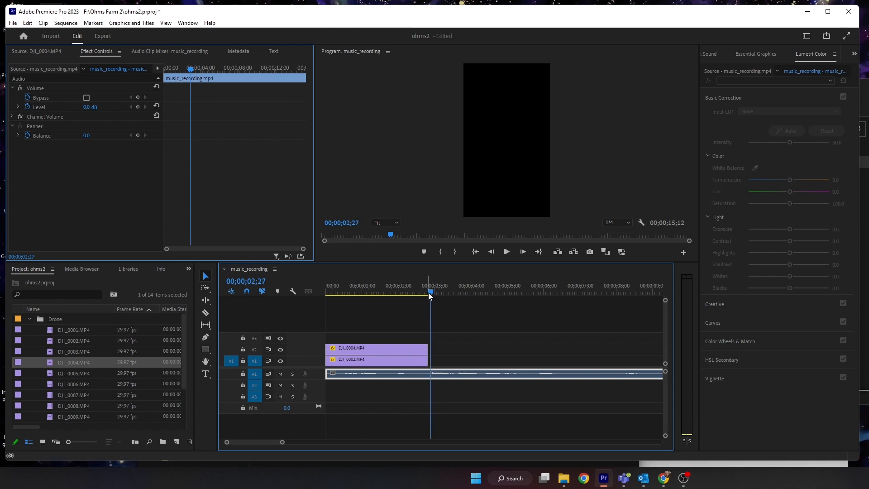
left_click(432, 290)
left_click_drag(427, 350, 429, 351)
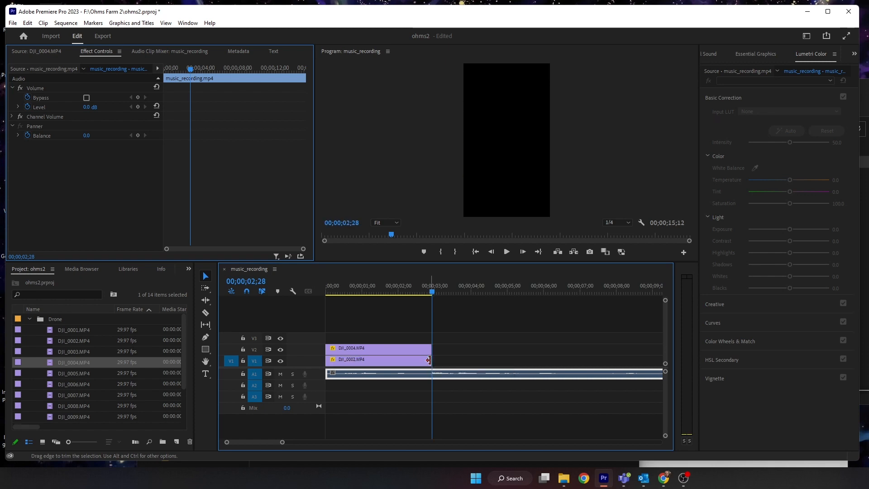
- Collapse the Drone bin, open the video bin and preview several of its phone clips in the source monitor
mouse_move(424, 292)
left_mouse_down()
mouse_move(289, 290)
mouse_move(436, 295)
mouse_move(407, 293)
left_mouse_up()
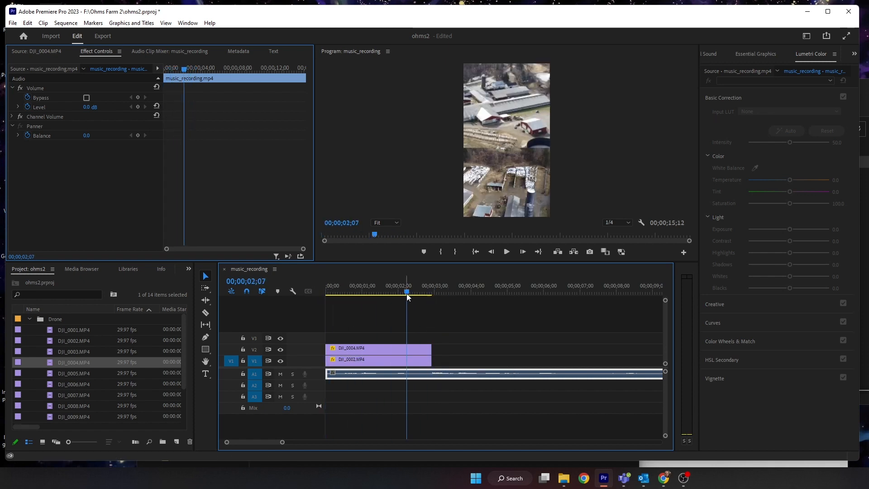
left_click_drag(282, 442, 357, 442)
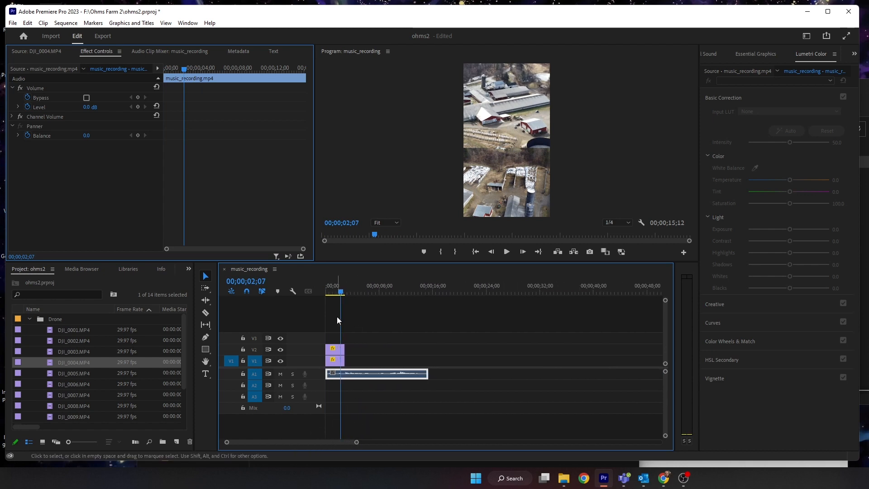
left_click(30, 319)
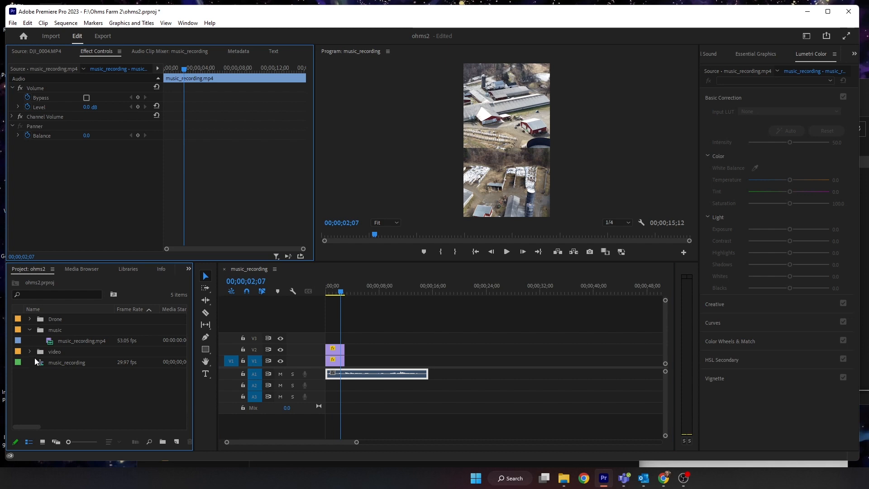
left_click(29, 351)
scroll(61, 365, "down", 2)
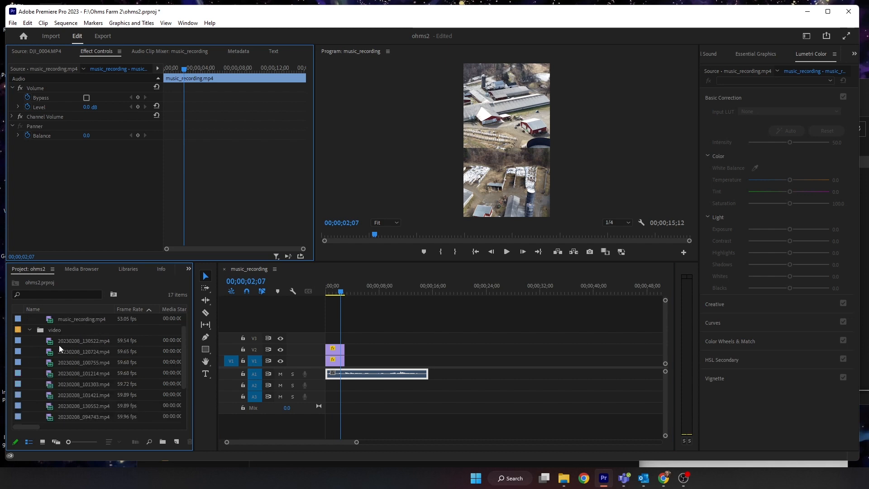
double_click(57, 341)
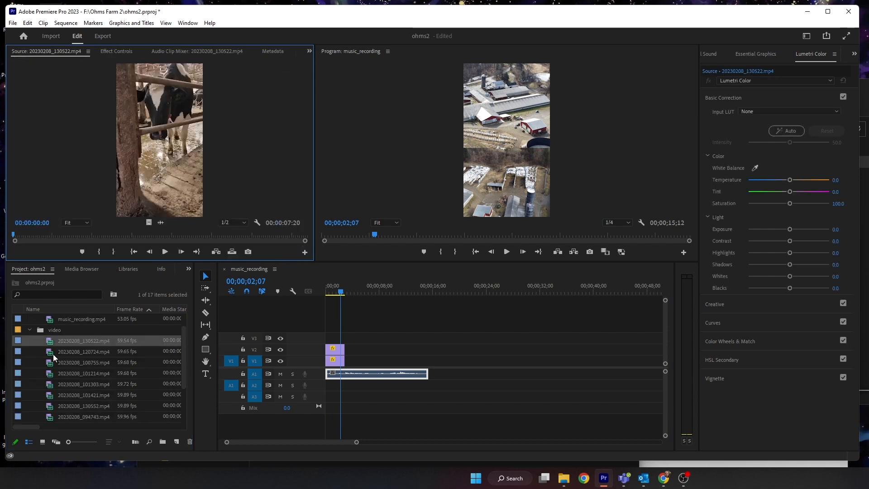
double_click(52, 353)
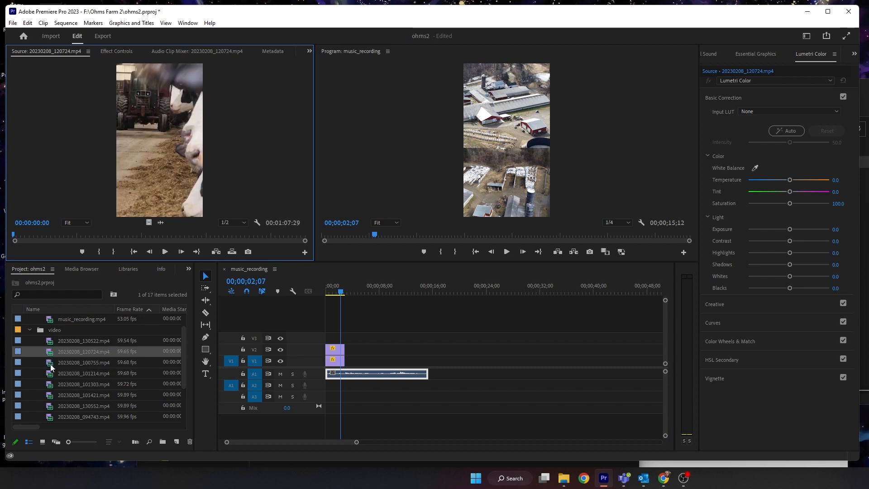
double_click(51, 364)
scroll(59, 381, "down", 3)
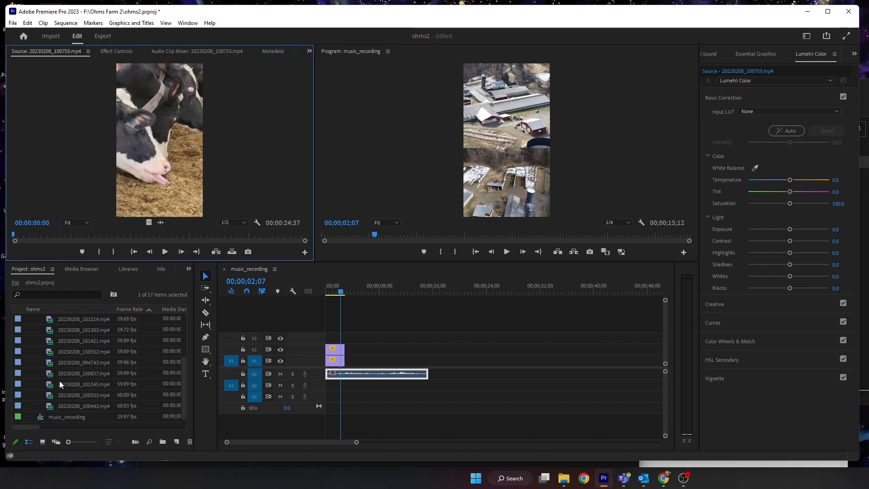
- Place a 00:00:03:56 range of 20230208_100443.mp4 on V1 directly after the drone clips and scrub through it
double_click(48, 405)
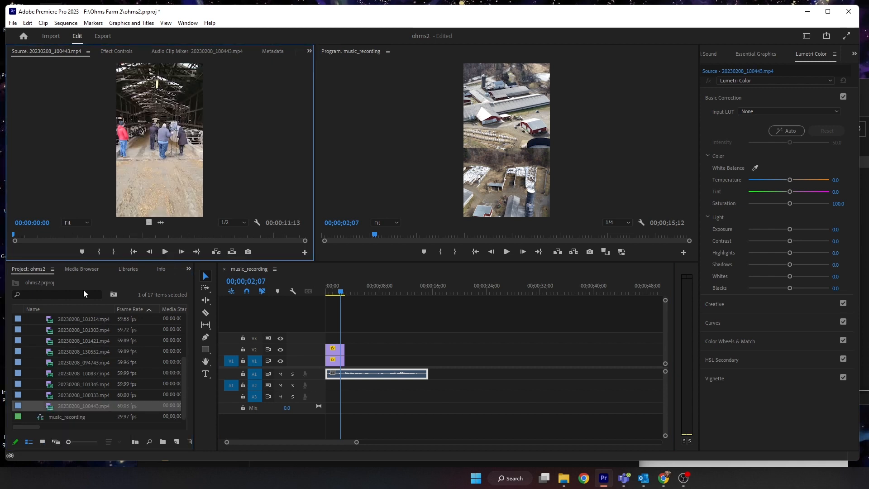
mouse_move(28, 232)
left_mouse_down()
mouse_move(169, 236)
mouse_move(26, 238)
mouse_move(154, 237)
mouse_move(367, 346)
mouse_move(348, 366)
left_mouse_up()
key("i")
key("o")
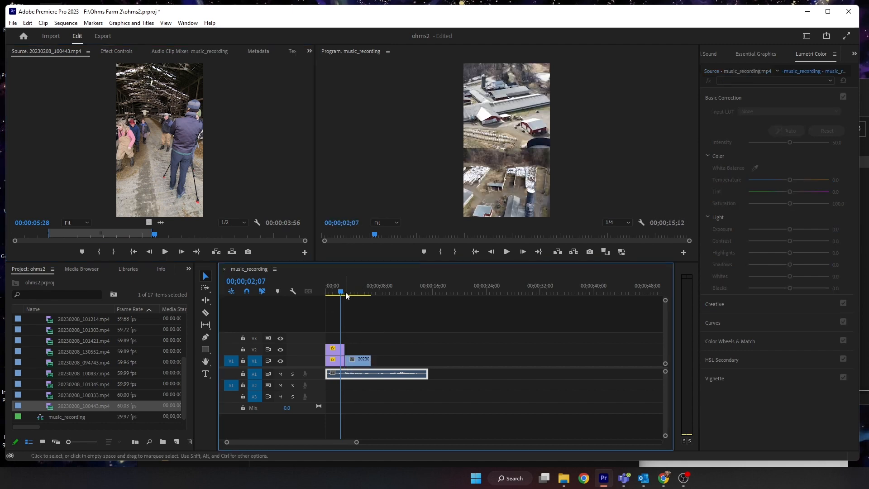
left_click_drag(341, 289, 363, 293)
left_click_drag(367, 364, 349, 360)
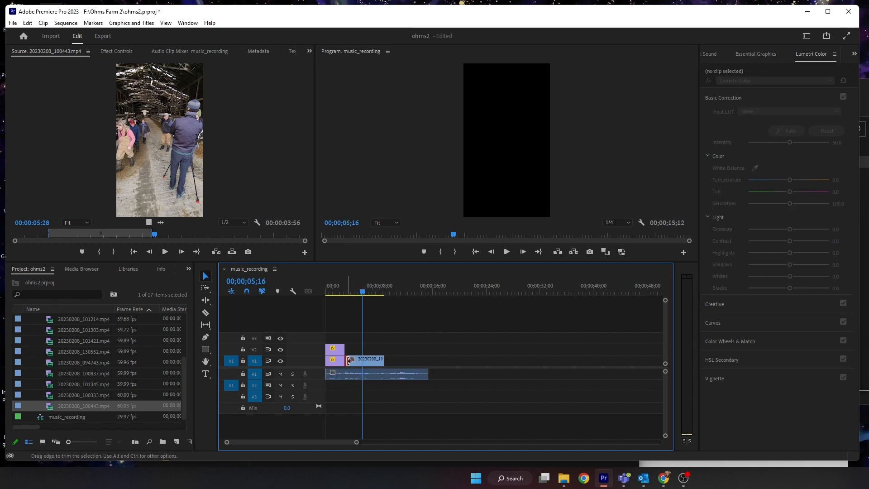
left_click_drag(344, 293, 380, 293)
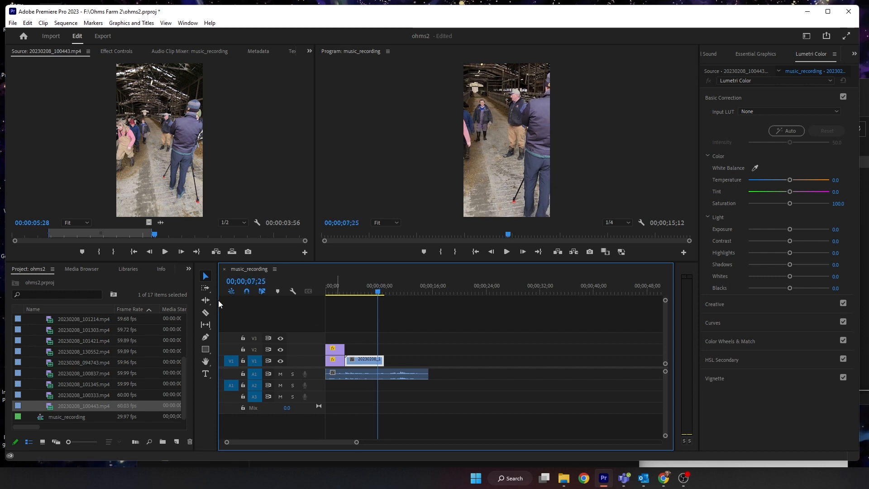
- Split the 20230208_100443 clip on V1 at the playhead with the Razor tool
left_click(205, 313)
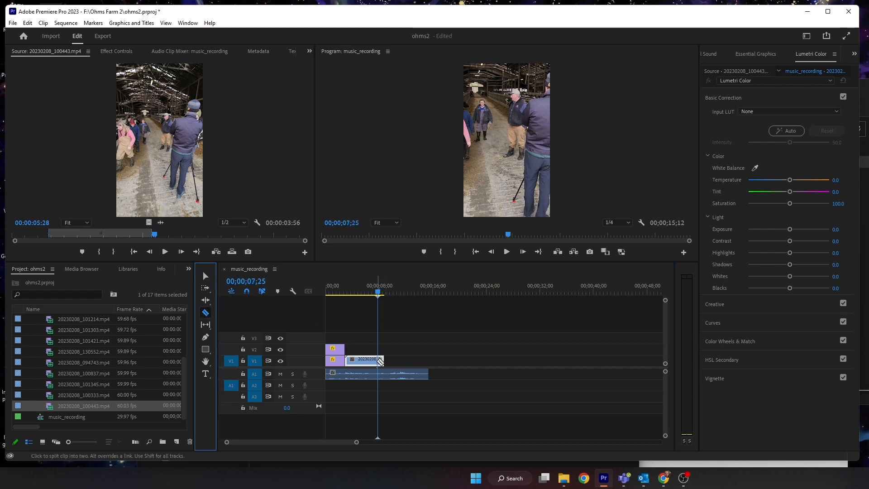
left_click(379, 360)
left_click(204, 274)
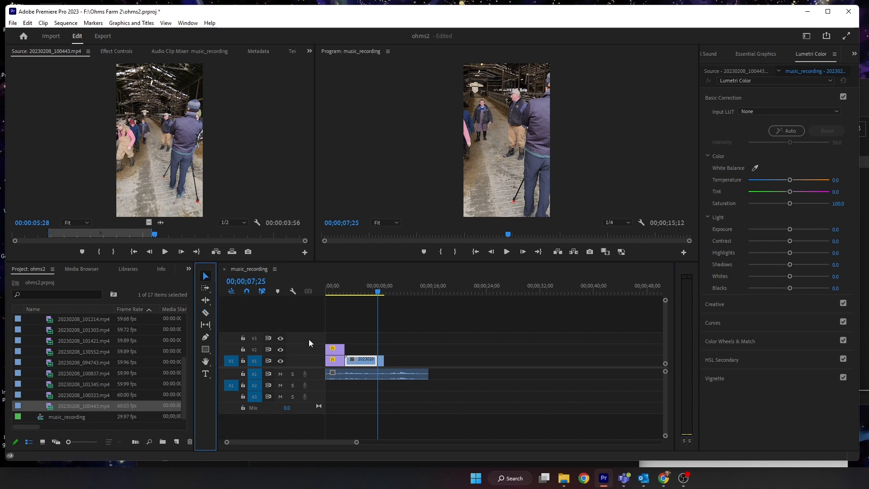
left_click(366, 362)
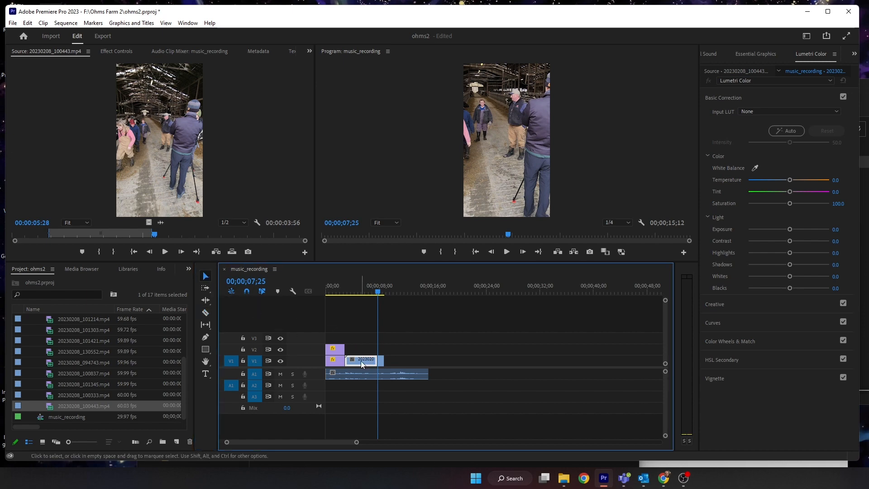
right_click(361, 364)
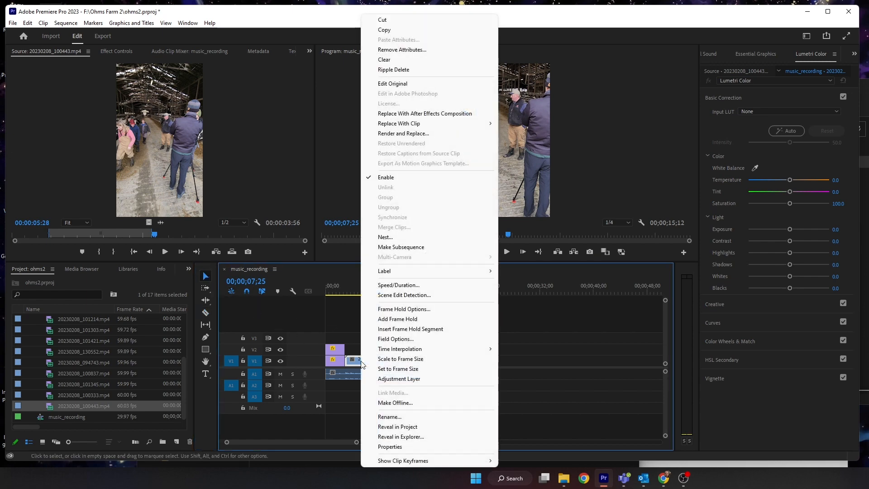
left_click(365, 340)
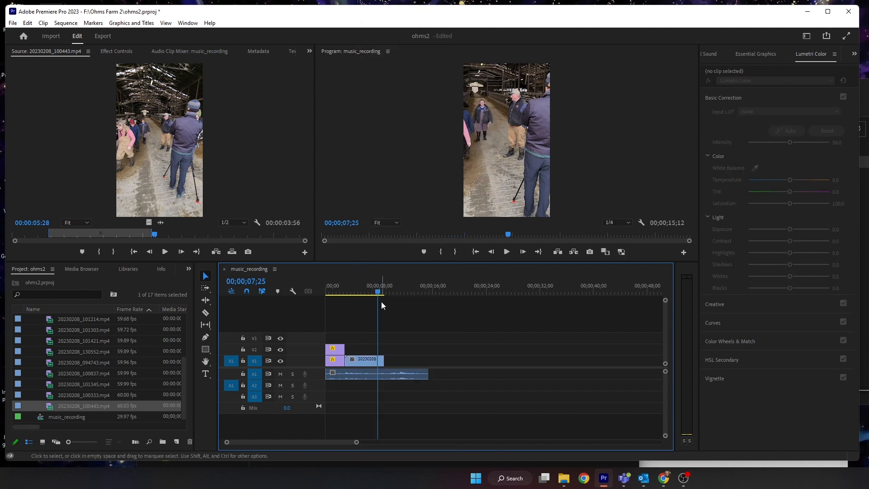
- Select the first 20230208_100443 segment on V1 and set its speed to 400%
left_click(410, 290)
left_click(377, 359)
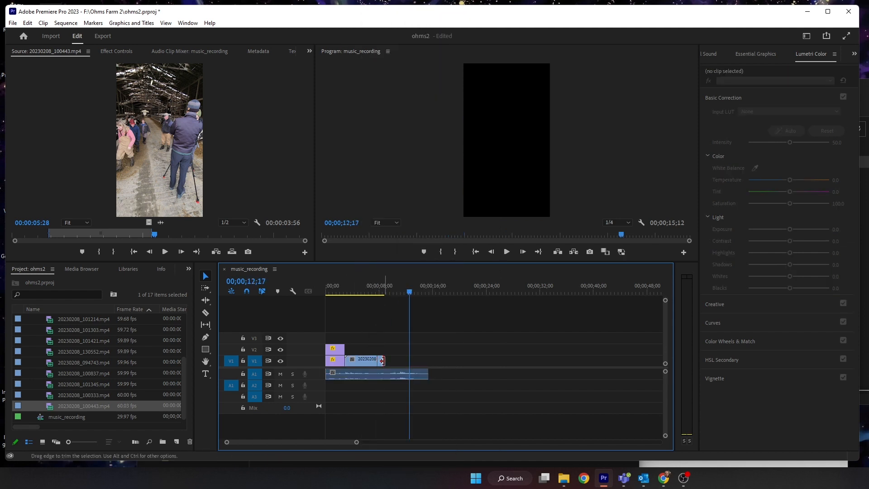
left_click_drag(356, 442, 293, 439)
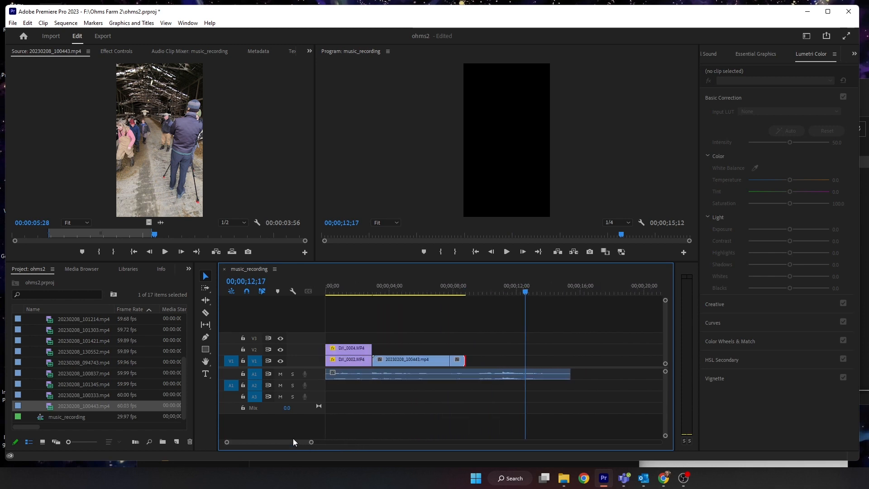
left_click_drag(415, 350, 472, 352)
left_click_drag(432, 333, 488, 358)
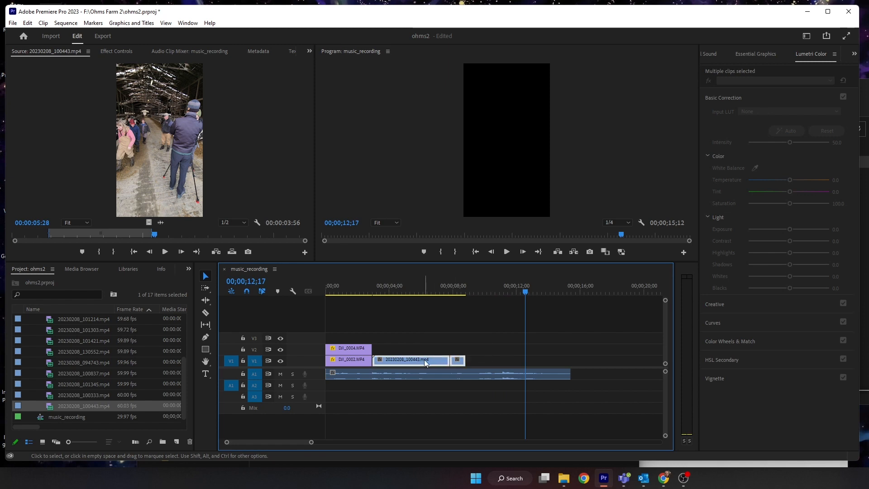
left_click_drag(425, 360, 424, 361)
left_click_drag(523, 290, 443, 279)
right_click(415, 360)
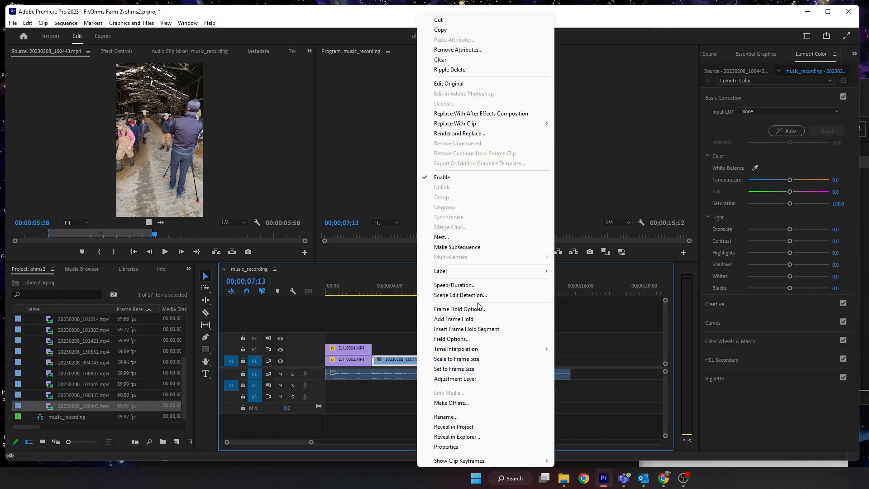
left_click(480, 289)
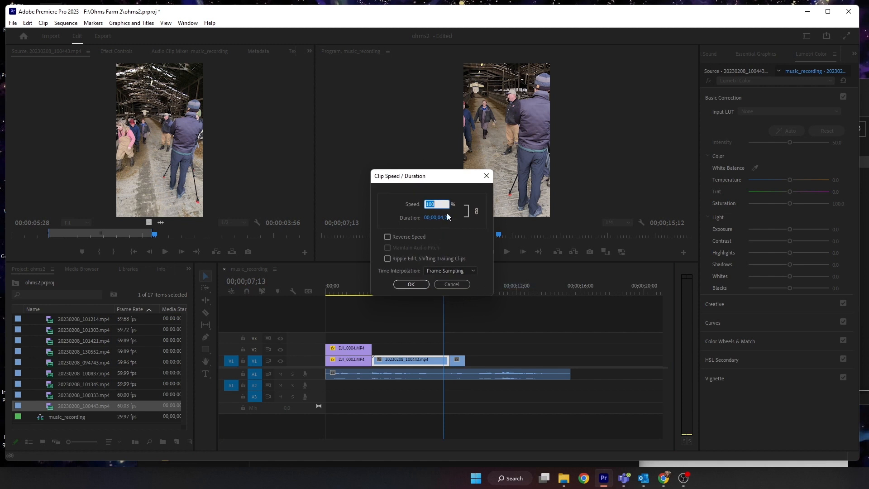
type("400")
key("Return")
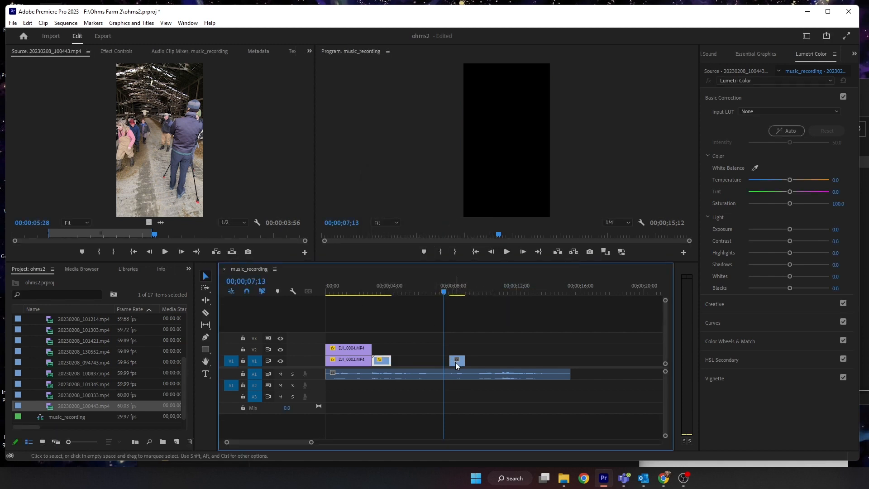
- Move the remaining 20230208_100443 segment left against the sped-up segment and play back the sequence
left_click_drag(452, 363, 396, 362)
left_click_drag(386, 286, 341, 291)
key("space")
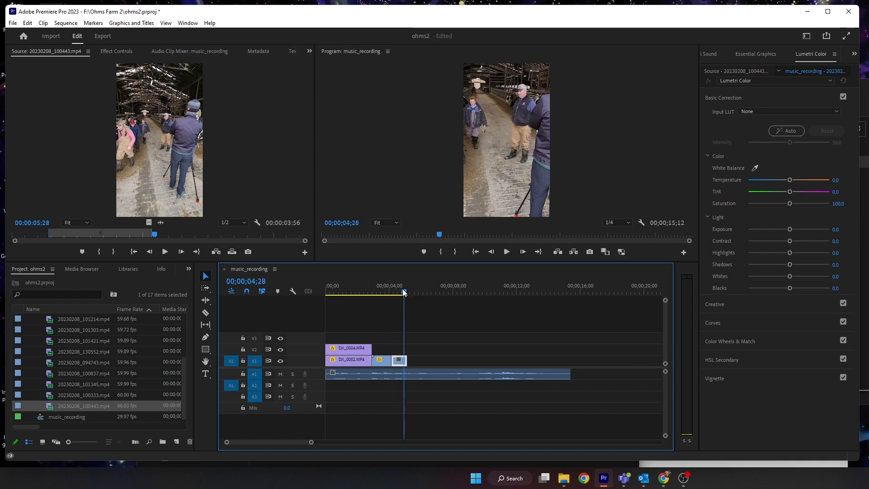
left_click_drag(404, 290, 378, 289)
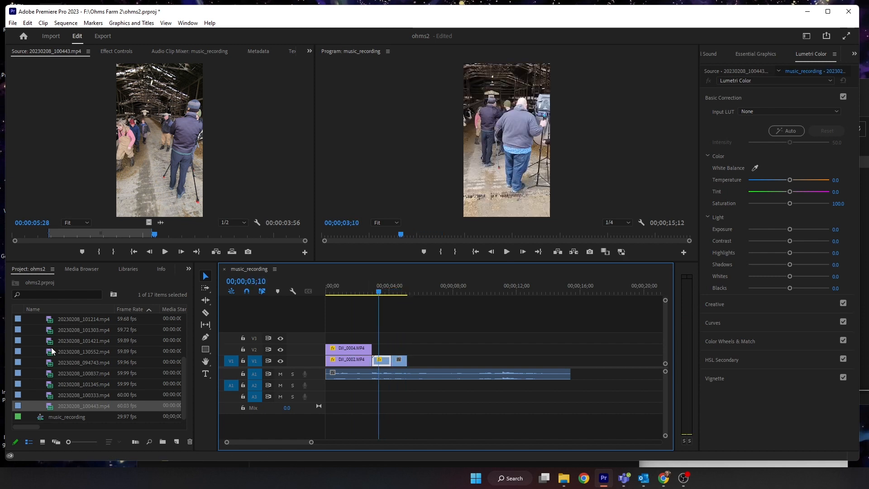
- Preview the 20230208_100333, 20230208_101345 and 20230208_100837 clips in the source monitor
double_click(51, 395)
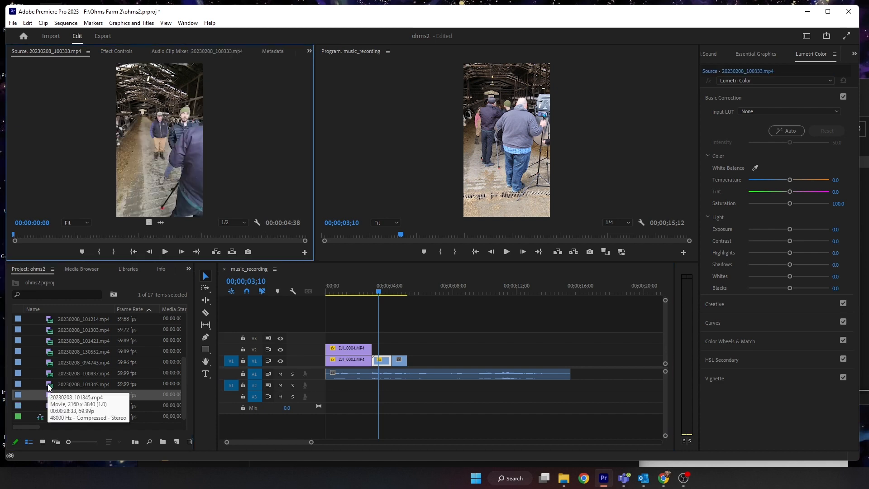
double_click(51, 385)
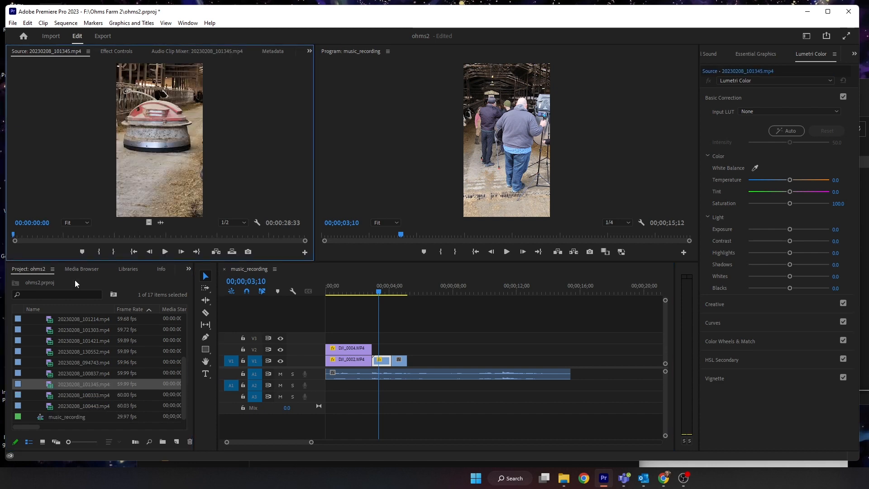
double_click(51, 374)
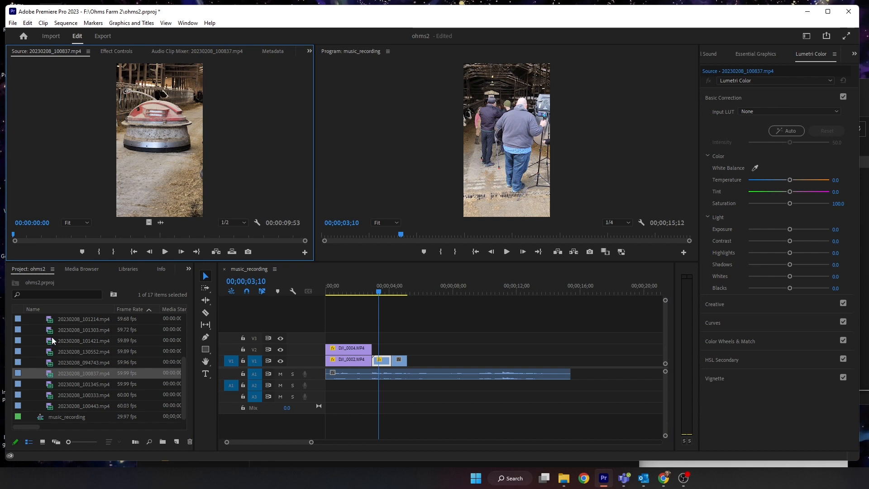
- Set an out point at 00:00:02:15 in 20230208_100837.mp4 and add the clip to V1 after the 100443 segments
left_click_drag(27, 235, 78, 234)
key("o")
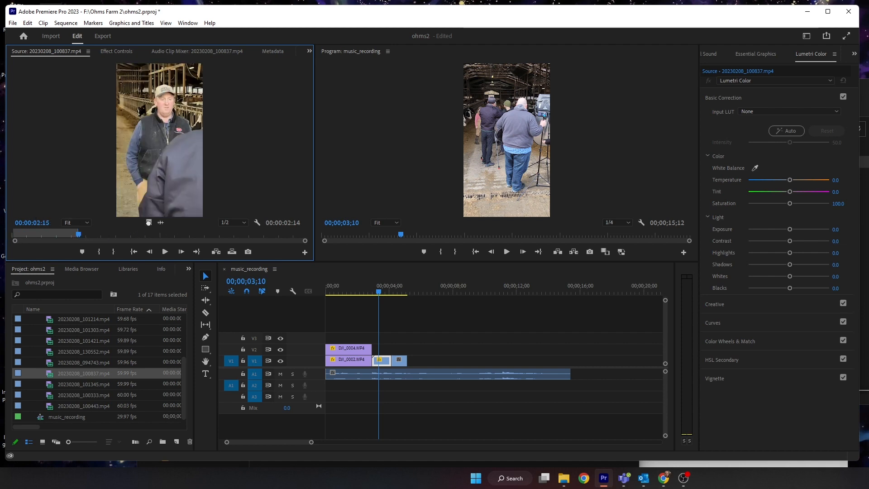
left_click_drag(190, 236, 370, 289)
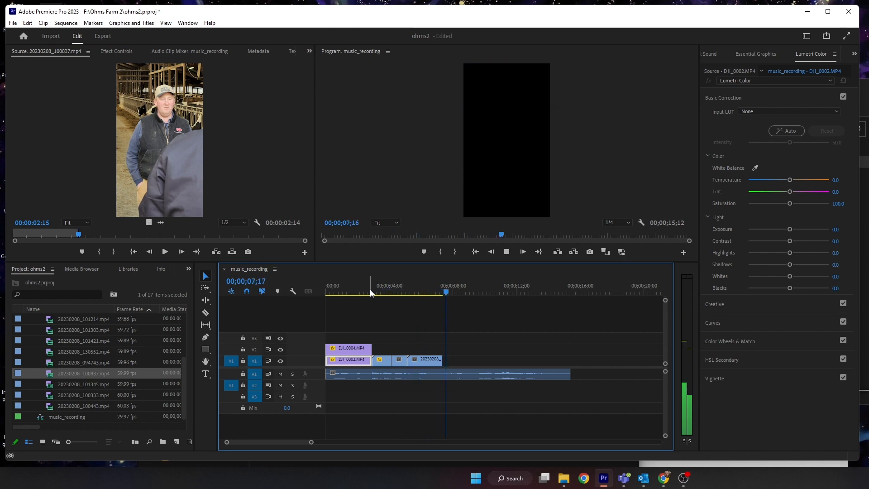
- Play back the new phone clips, then shift them right to open a gap after the drone clips
left_click_drag(387, 289, 411, 287)
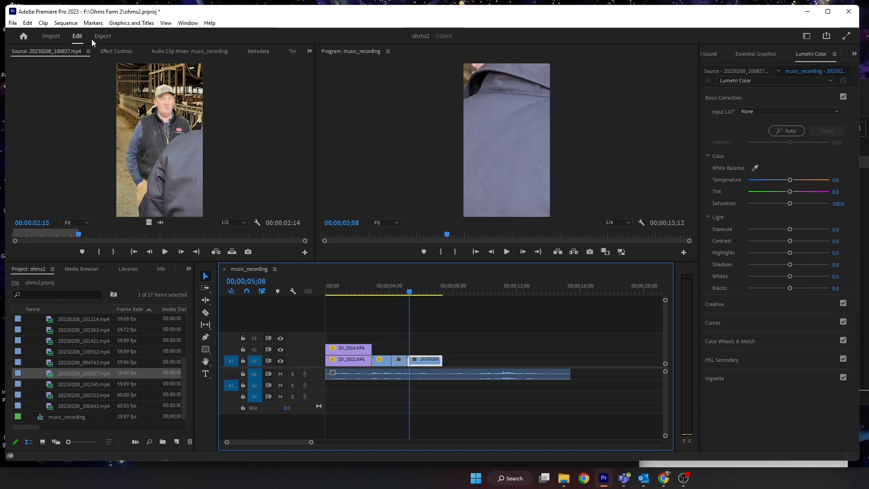
left_click(114, 51)
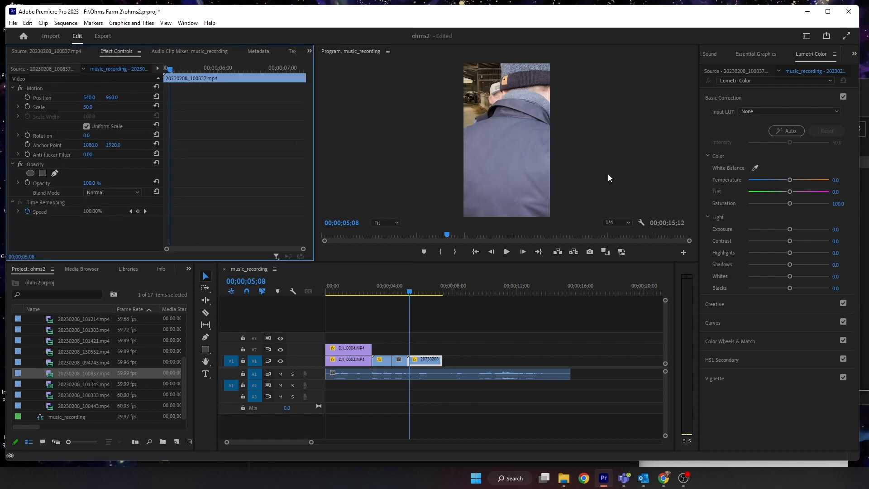
mouse_move(403, 293)
left_mouse_down()
mouse_move(393, 292)
mouse_move(445, 295)
mouse_move(397, 295)
left_mouse_up()
key("space")
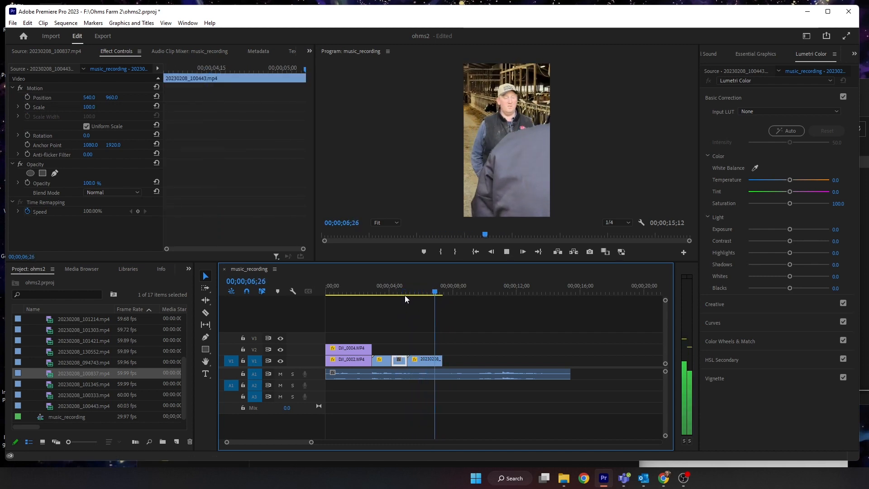
left_click_drag(400, 292, 376, 289)
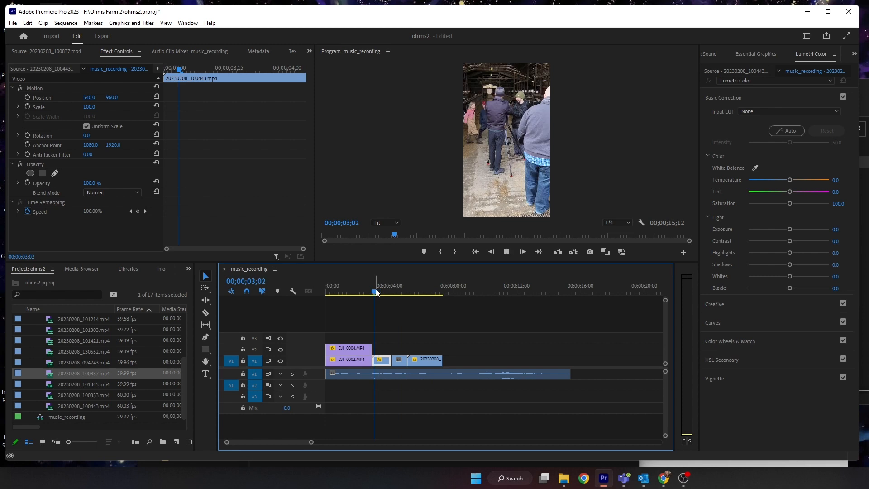
key("space")
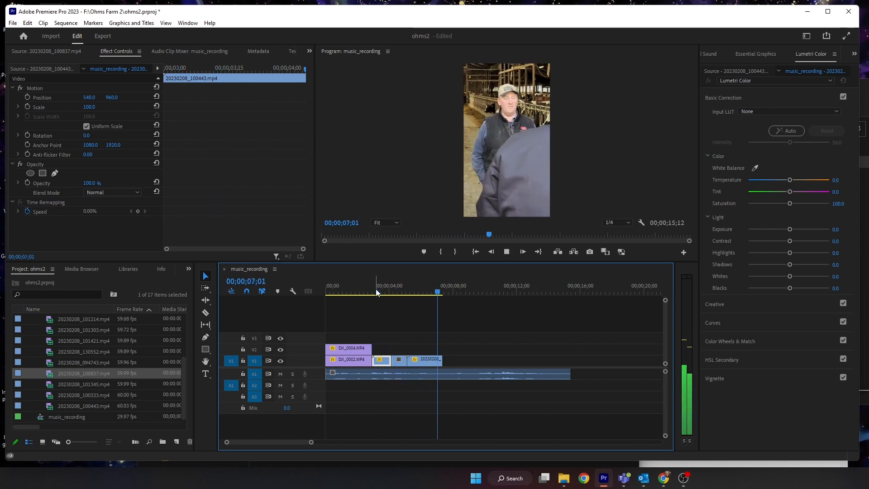
key("space")
left_click_drag(484, 340, 417, 361)
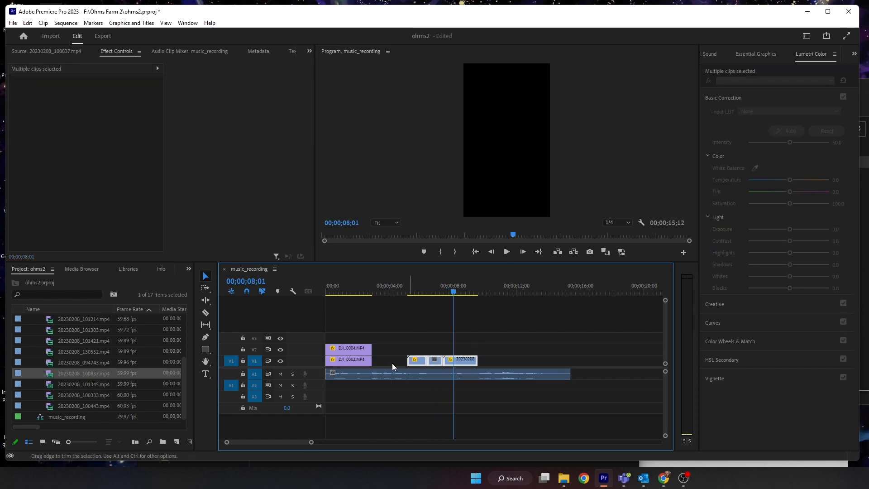
- Preview several phone clips in the project list in the source monitor to choose the next shot
double_click(50, 363)
double_click(44, 353)
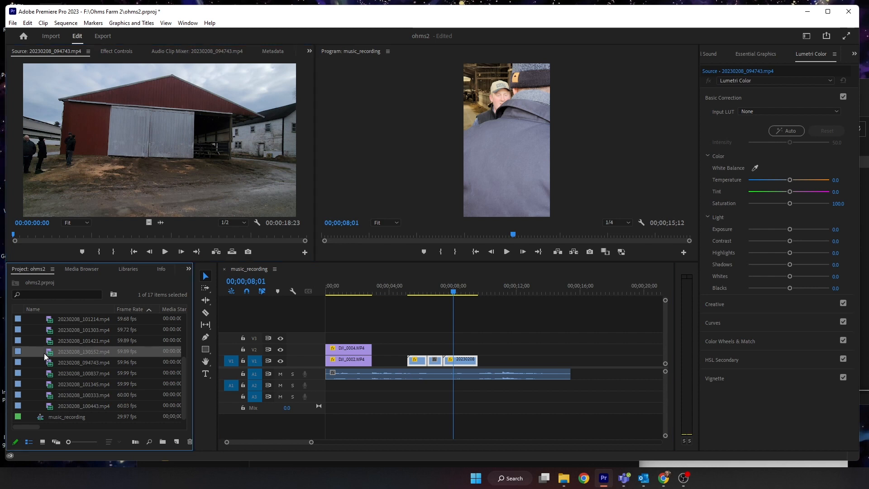
double_click(51, 385)
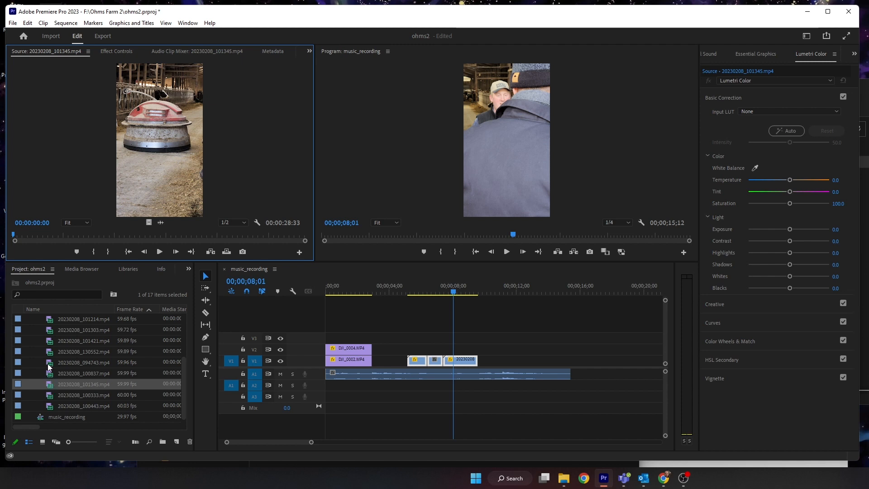
double_click(48, 363)
double_click(51, 407)
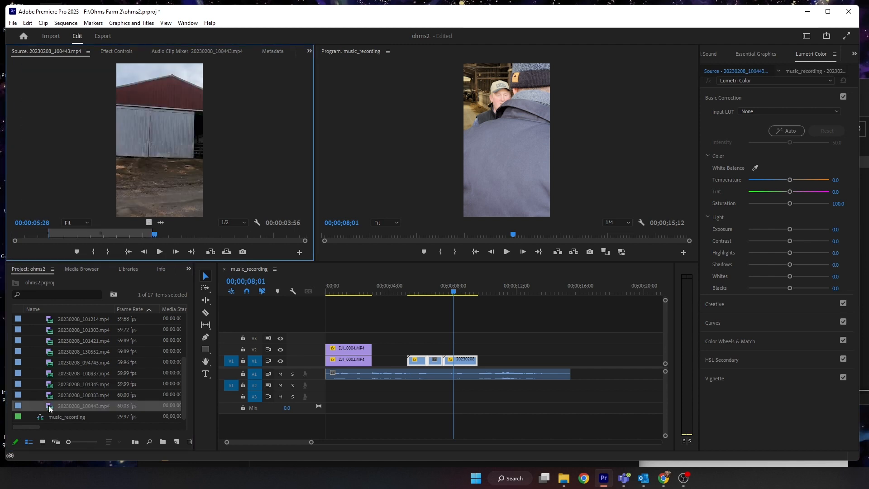
double_click(51, 395)
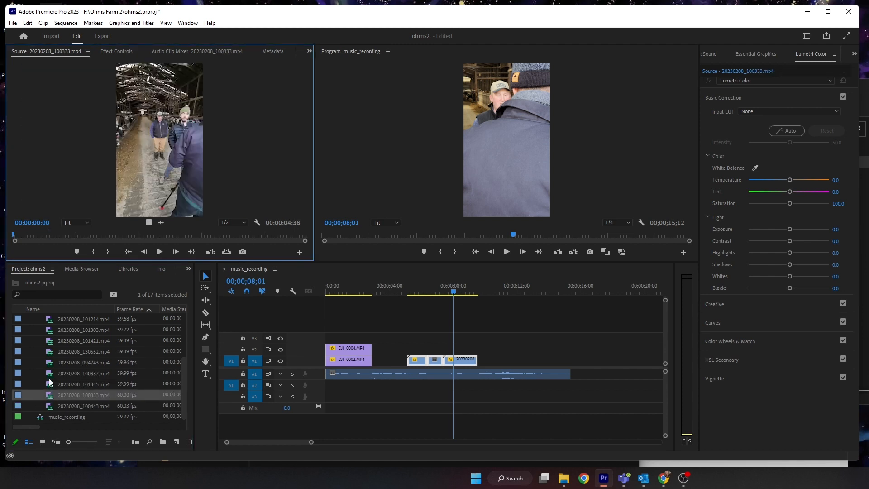
double_click(50, 373)
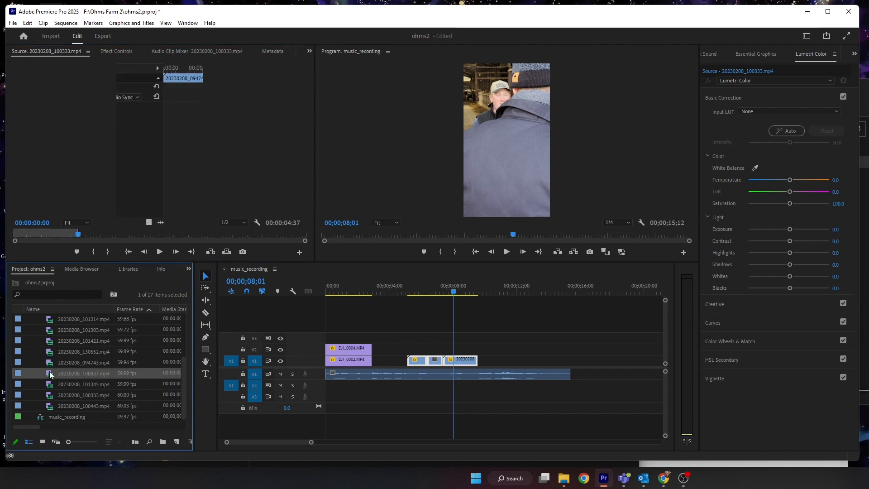
left_click(49, 342)
double_click(50, 347)
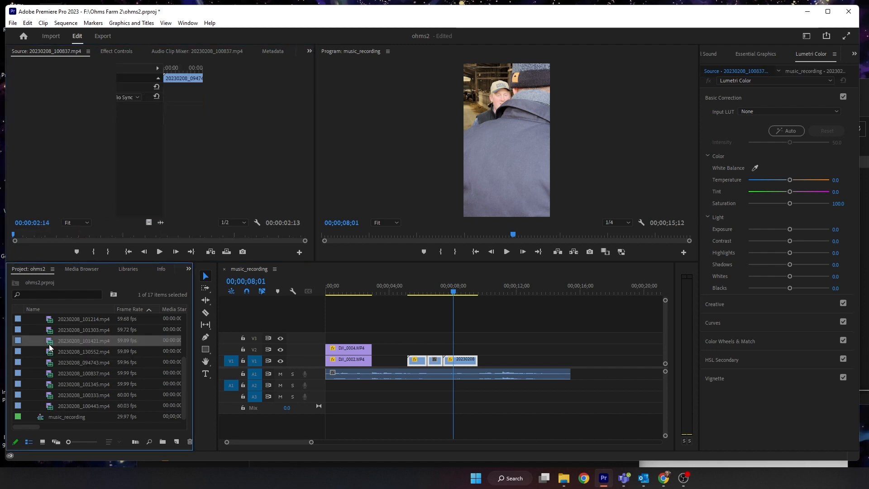
left_click(49, 331)
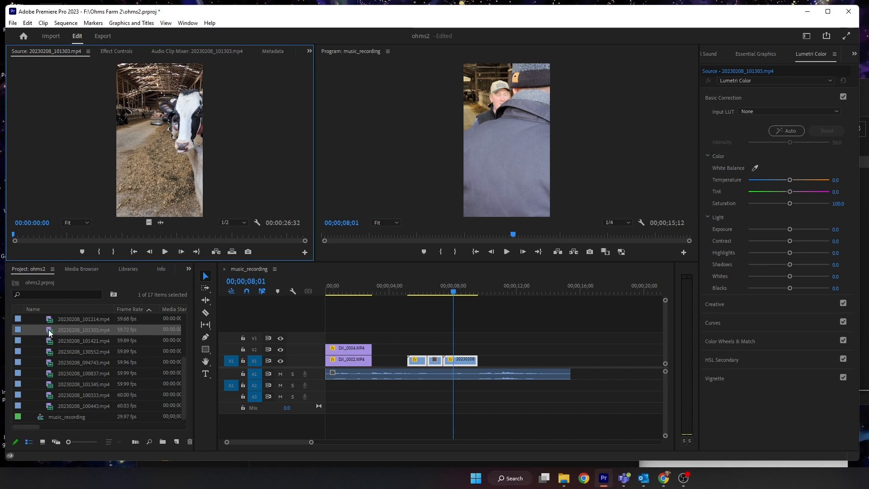
double_click(49, 342)
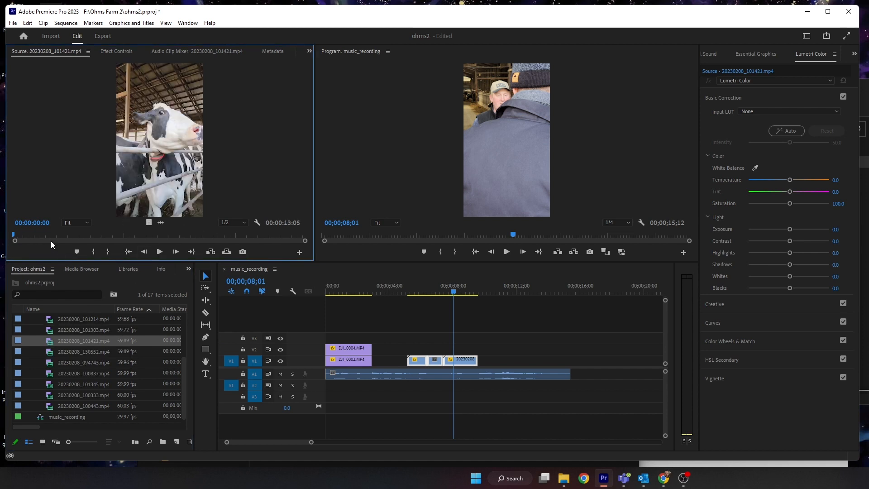
- Mark a 00:00:02:56 range of 20230208_101421.mp4 and place it on V1 in the gap after the drone clips
mouse_move(45, 235)
left_mouse_down()
mouse_move(119, 234)
mouse_move(382, 342)
mouse_move(381, 355)
mouse_move(403, 348)
left_mouse_up()
key("i")
key("o")
left_click_drag(380, 348, 379, 359)
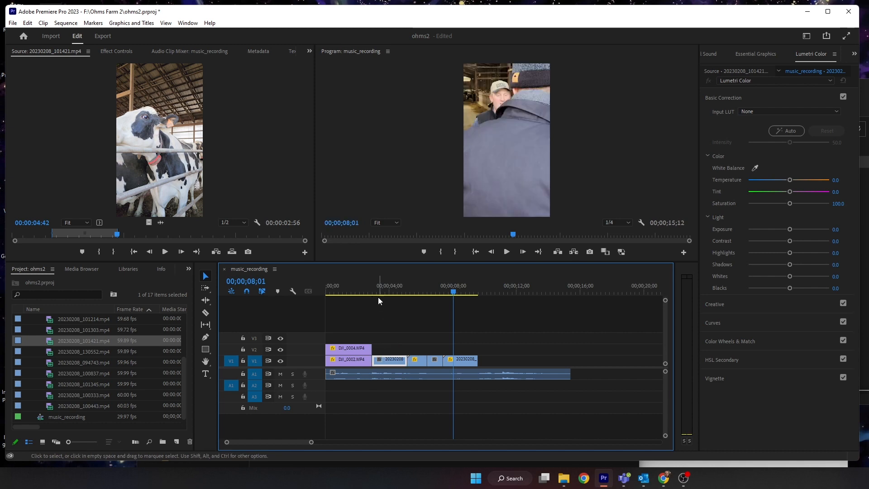
- Scale the 20230208_101421.mp4 clip on V1 to 50
mouse_move(377, 289)
left_mouse_down()
mouse_move(355, 284)
mouse_move(422, 290)
mouse_move(382, 290)
left_mouse_up()
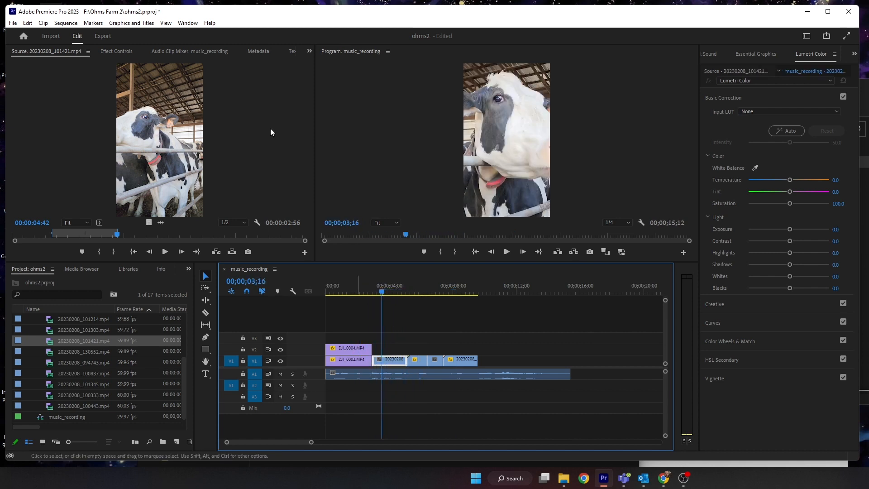
left_click(116, 51)
left_click(91, 106)
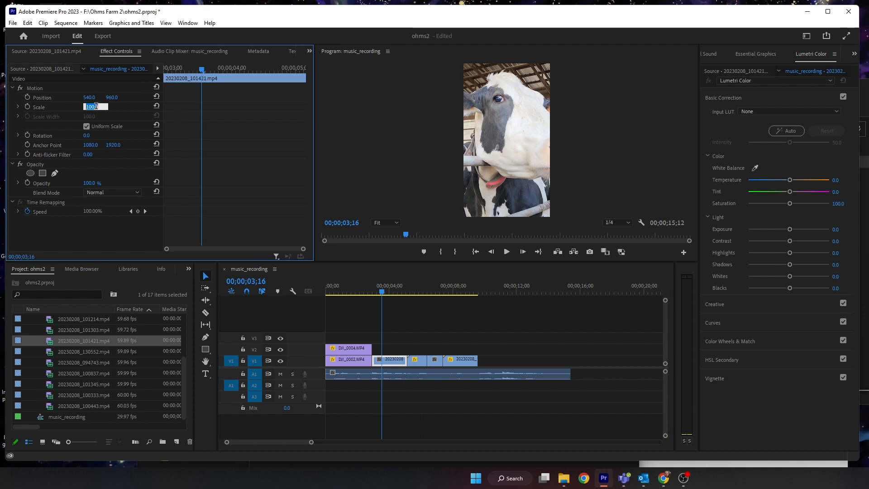
type("50")
key("Return")
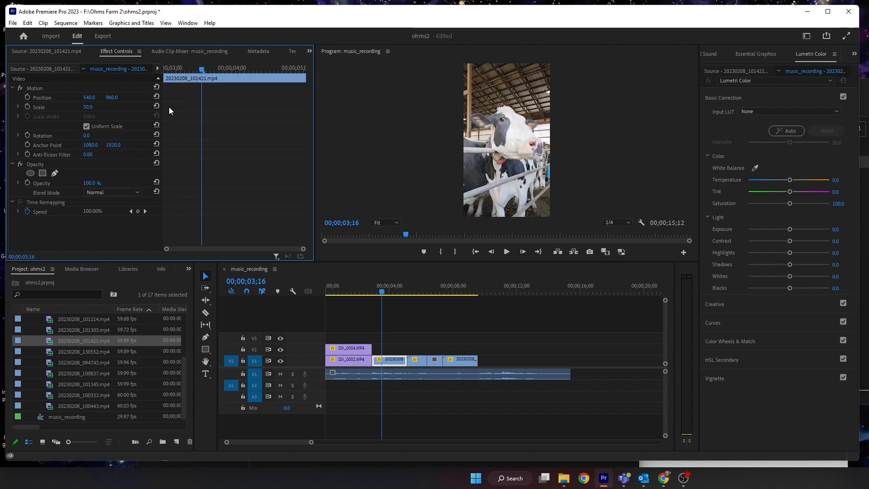
- Play back the sequence from the drone clips through the phone clips
left_click_drag(382, 292, 359, 293)
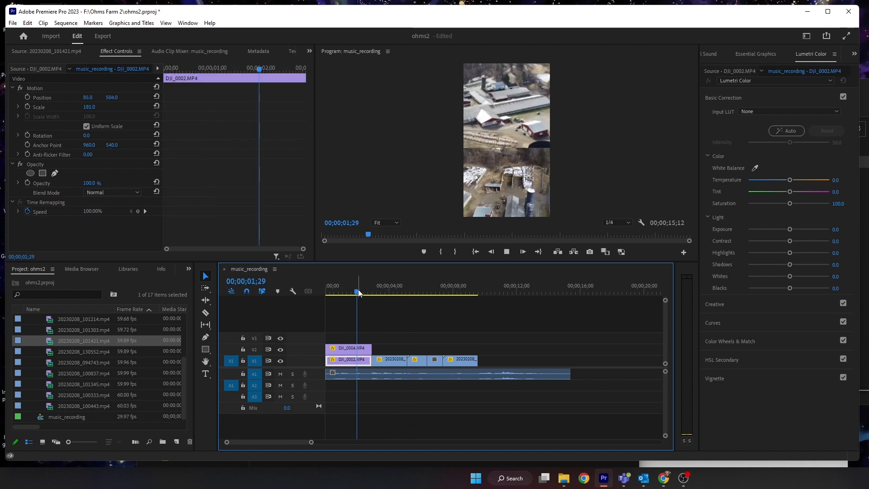
key("space")
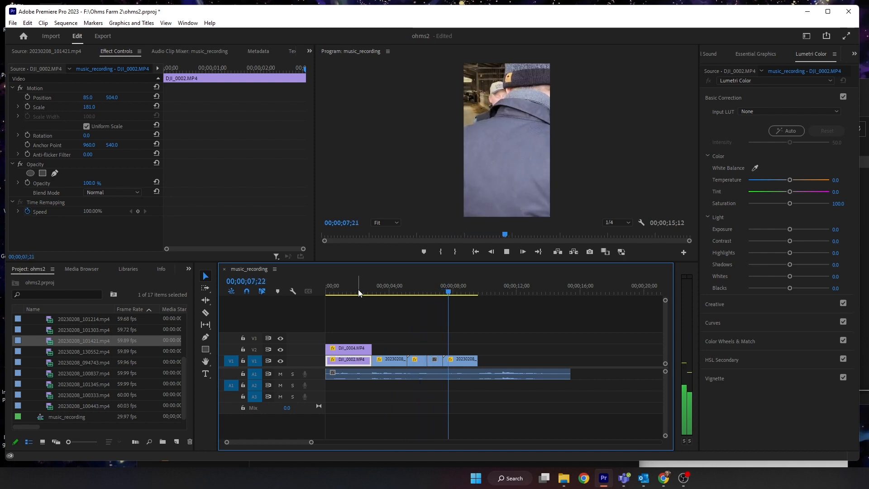
left_click(465, 289)
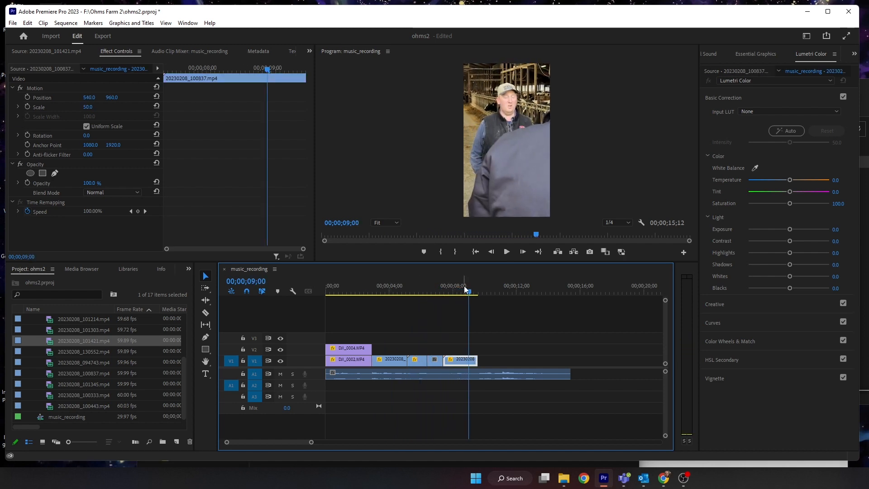
mouse_move(465, 289)
left_mouse_down()
mouse_move(444, 291)
mouse_move(460, 293)
left_mouse_up()
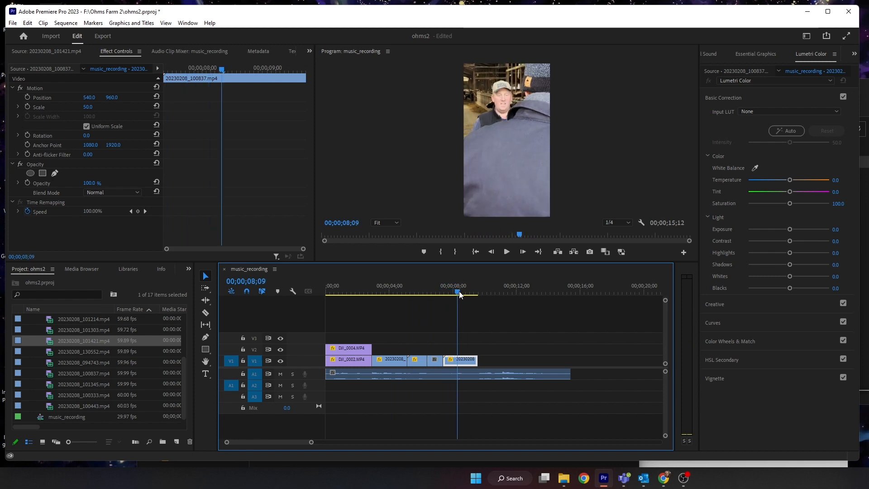
- Try to adjust the last phone clip on V1, then undo the two changes
mouse_move(445, 361)
left_mouse_down()
mouse_move(462, 364)
mouse_move(447, 362)
left_mouse_up()
left_click(417, 289)
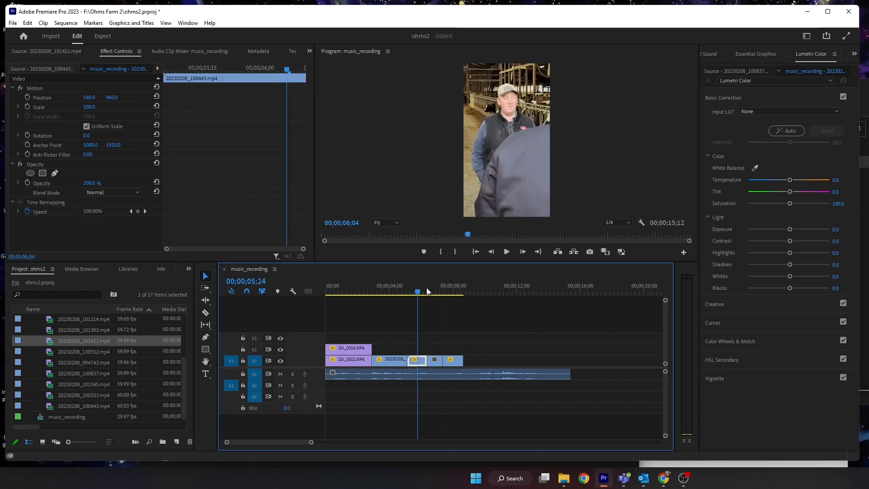
left_click(426, 287)
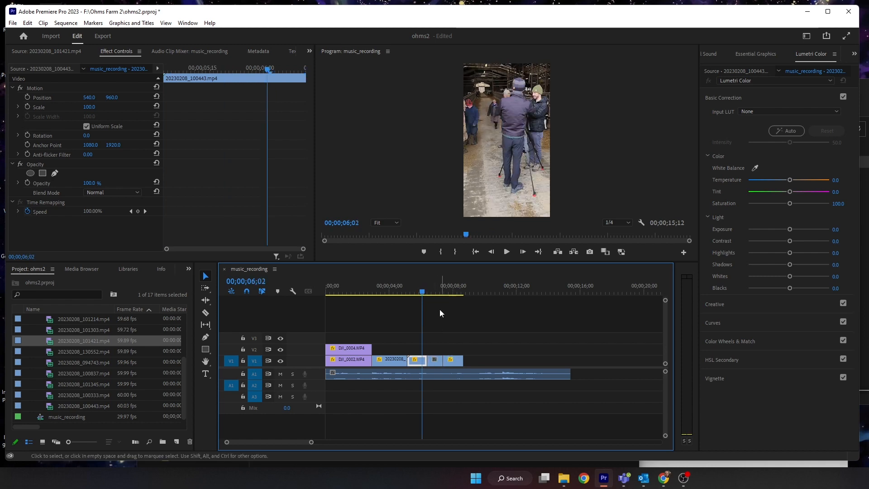
left_click_drag(436, 292, 450, 294)
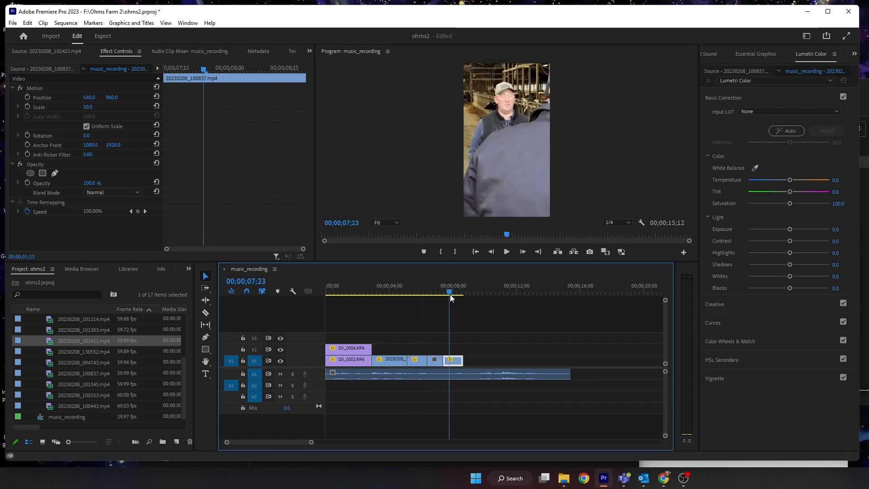
key("ctrl+z")
key("ctrl+z")
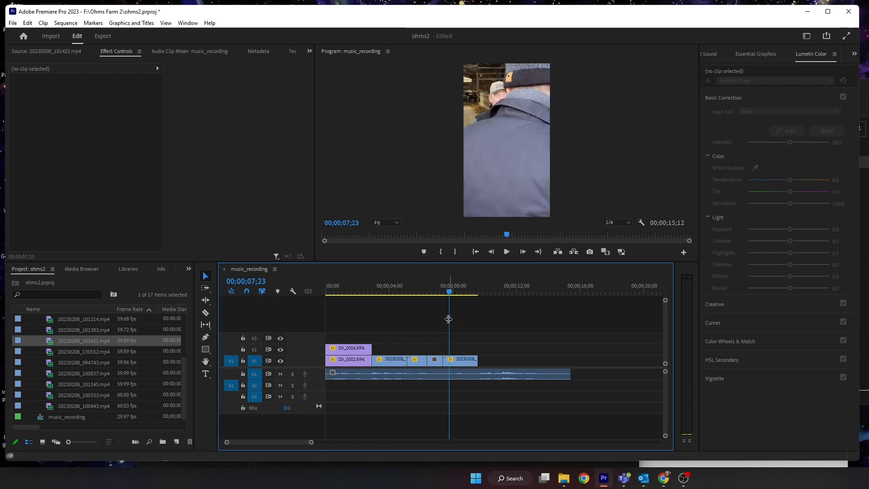
- Trim the start of the 20230208_100837.mp4 clip and slide it left against the preceding clip on V1
left_click_drag(446, 290, 459, 293)
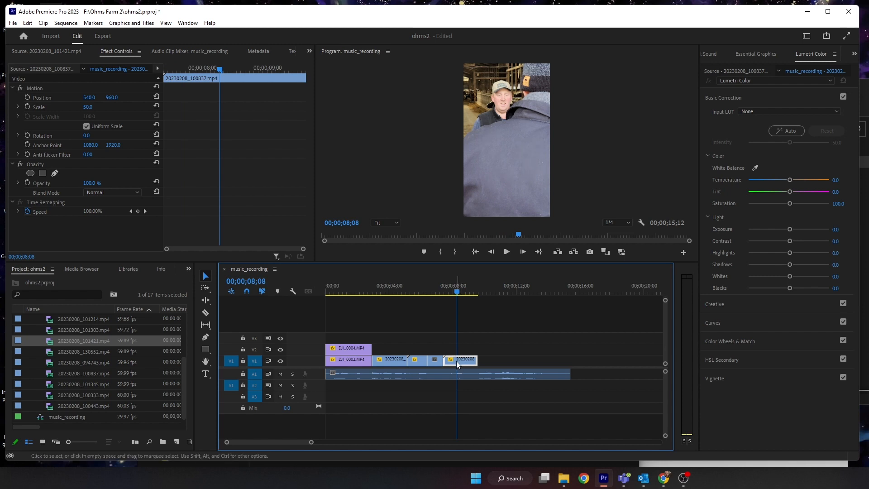
left_click_drag(447, 361, 457, 361)
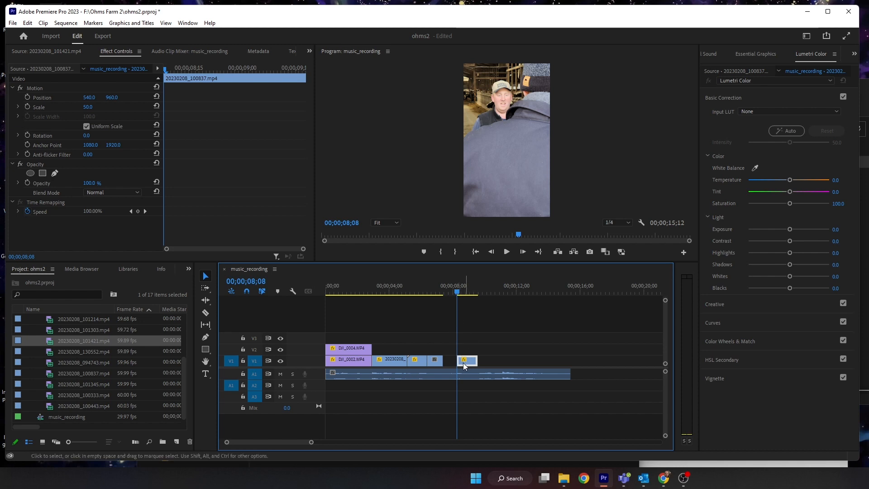
left_click_drag(463, 363, 453, 364)
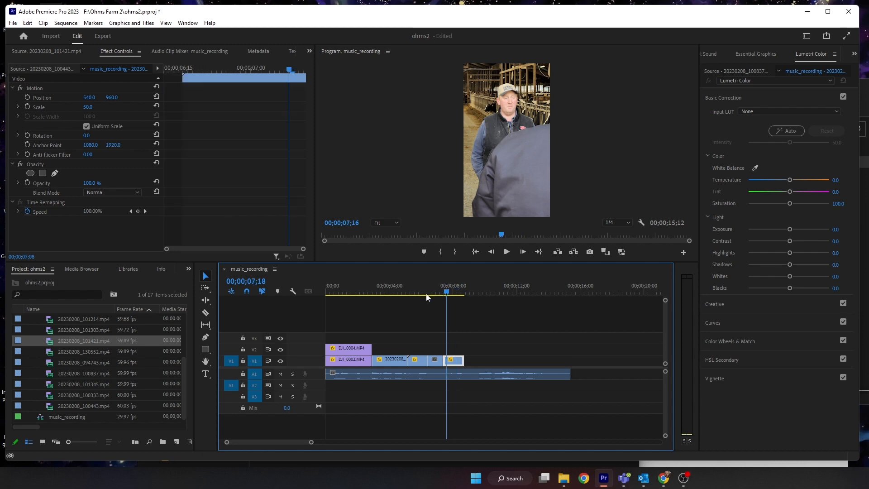
- Review playback of the phone clips and lengthen the end of the 20230208_100837.mp4 clip slightly
left_click(401, 293)
left_click(374, 293)
key("space")
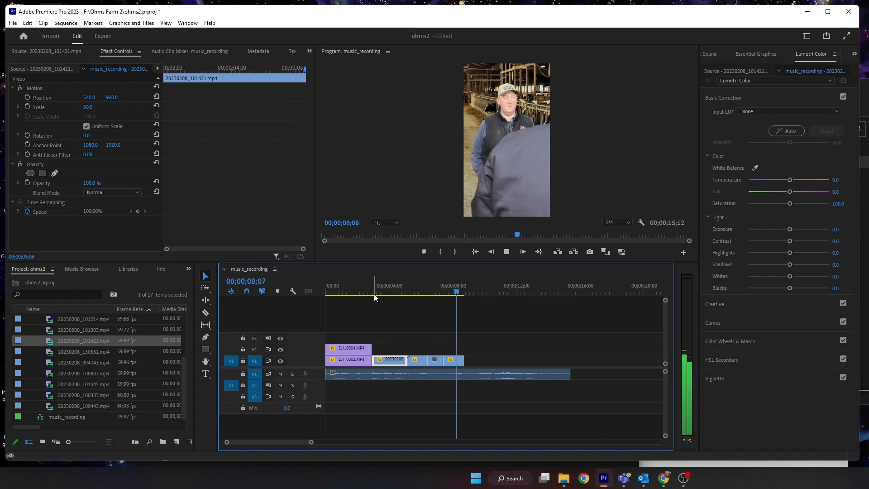
left_click(465, 286)
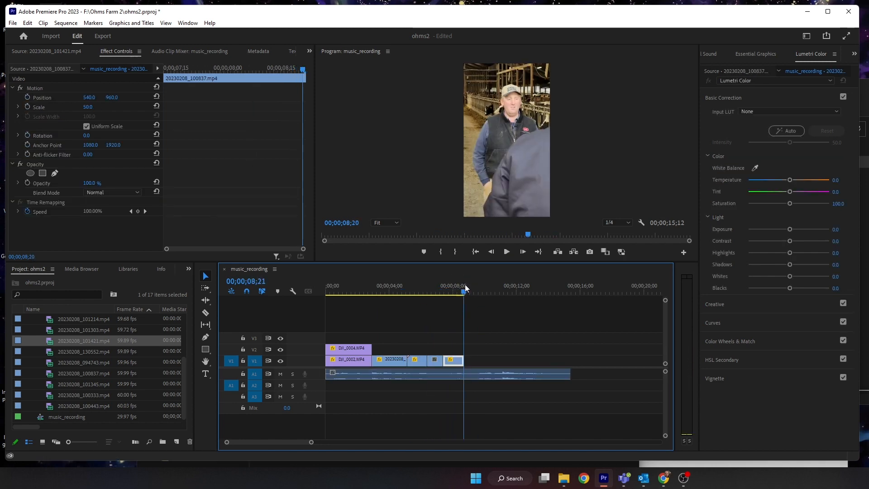
left_click(463, 370)
left_click_drag(463, 361, 470, 361)
left_click_drag(448, 289, 430, 286)
key("space")
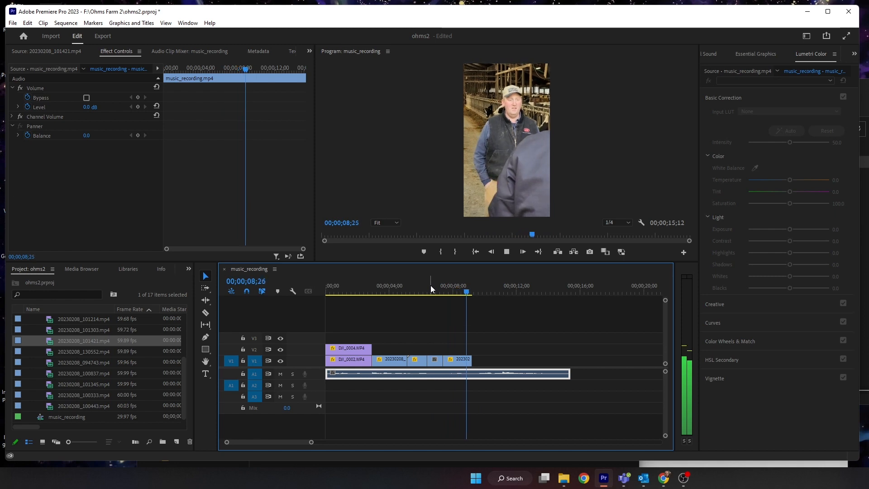
left_click(466, 287)
mouse_move(465, 287)
left_mouse_down()
mouse_move(437, 287)
mouse_move(458, 287)
left_mouse_up()
- Open several phone clips from the project list in the source monitor to pick the next shot
left_click(50, 352)
double_click(50, 352)
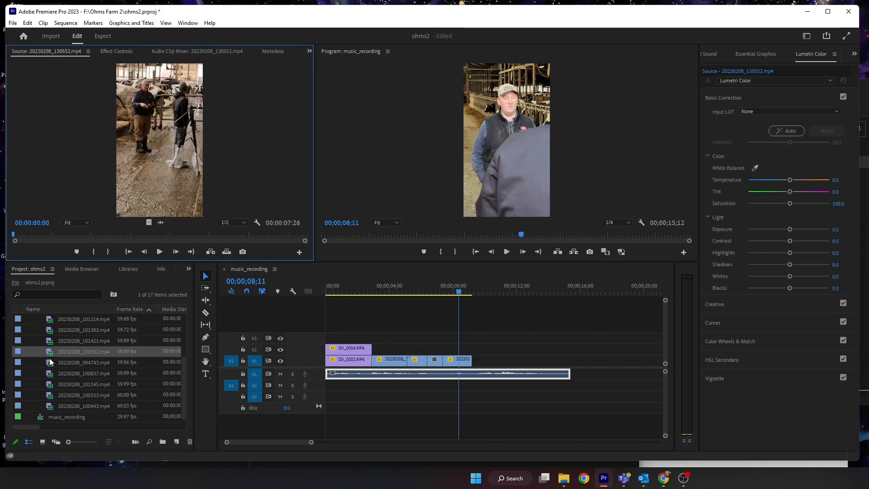
double_click(49, 362)
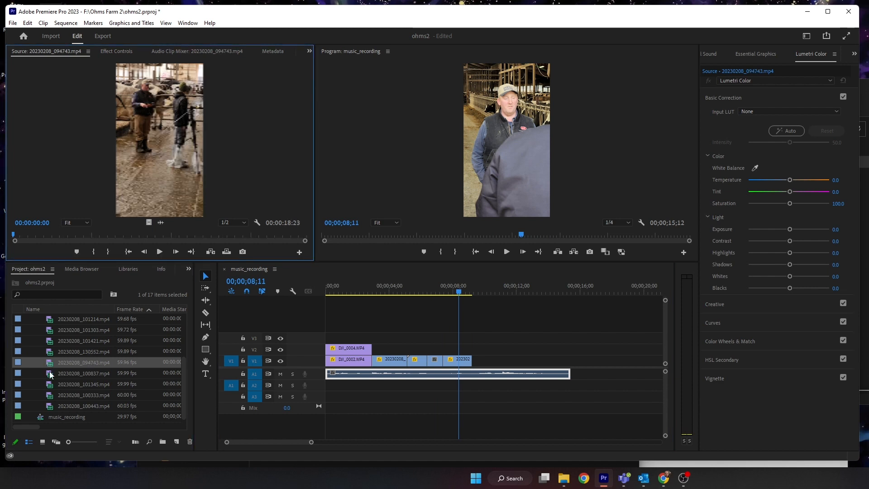
double_click(50, 375)
left_click(51, 395)
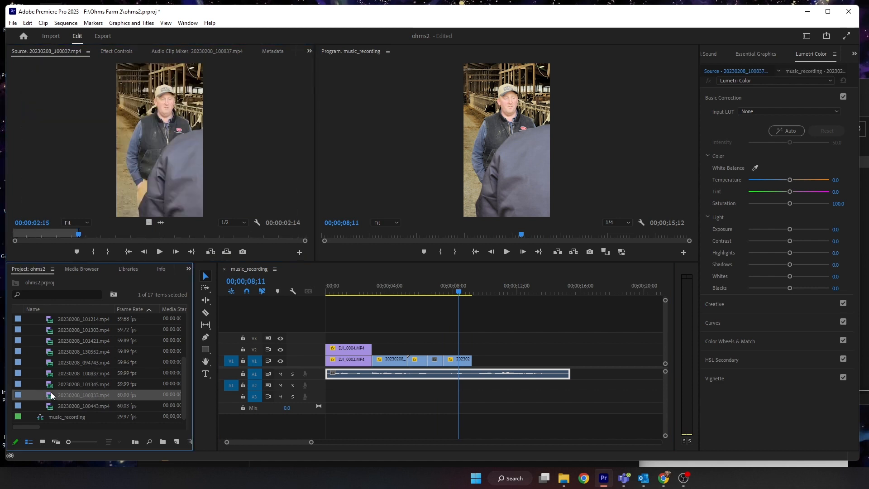
double_click(51, 396)
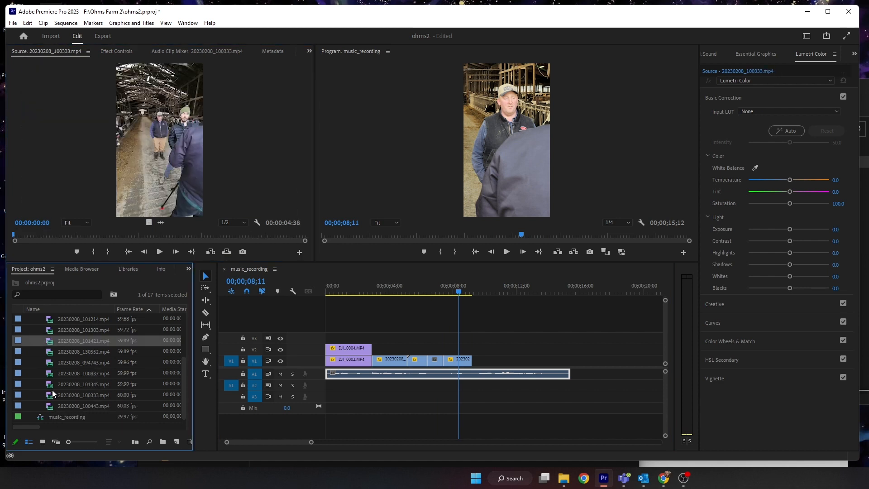
double_click(52, 406)
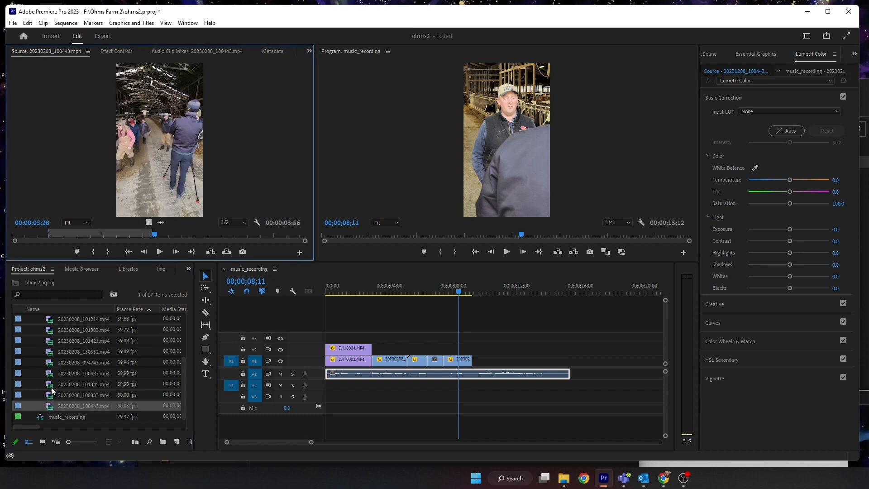
double_click(50, 384)
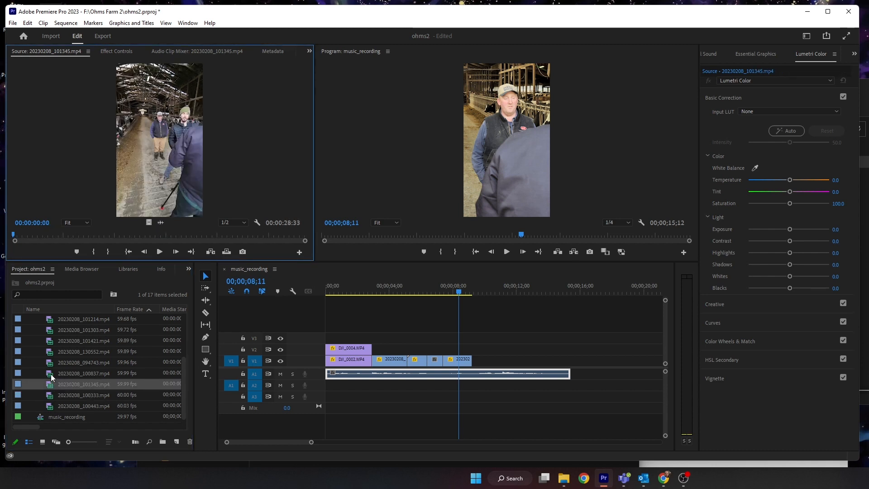
left_click(50, 374)
double_click(51, 373)
double_click(51, 384)
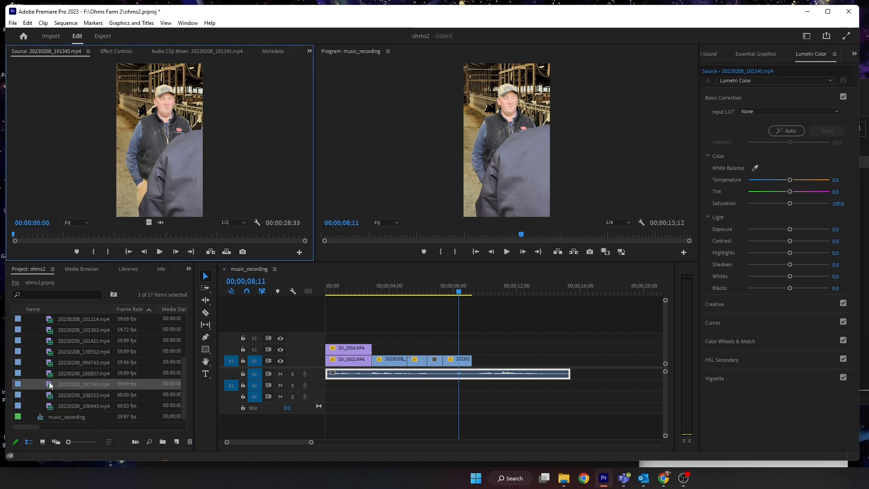
- Place 20230208_101345.mp4 on V1 after the 100837 clip and trim its end back by about two seconds
mouse_move(42, 235)
left_mouse_down()
mouse_move(186, 235)
mouse_move(475, 326)
mouse_move(478, 363)
left_mouse_up()
key("i")
key("o")
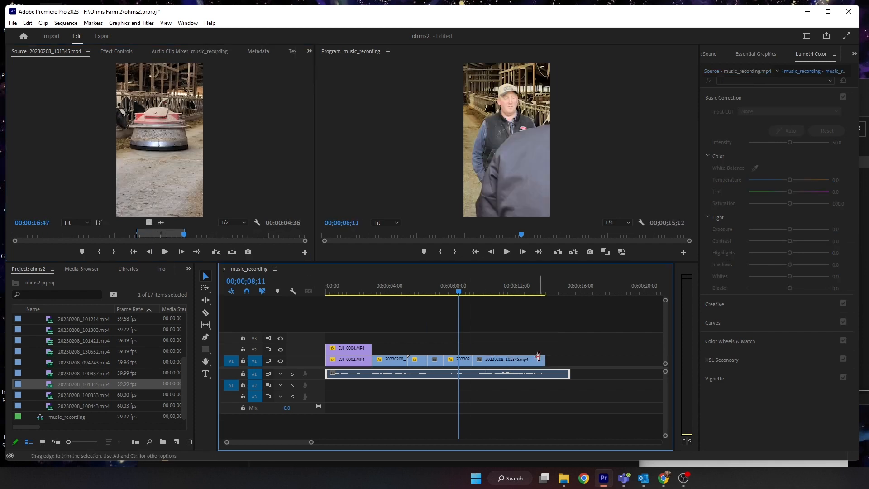
left_click_drag(538, 357, 508, 359)
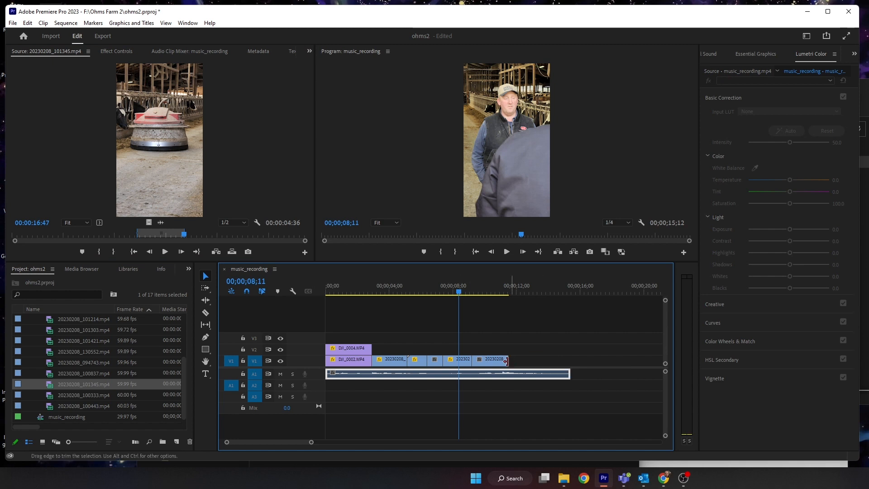
left_click_drag(451, 287, 457, 289)
key("space")
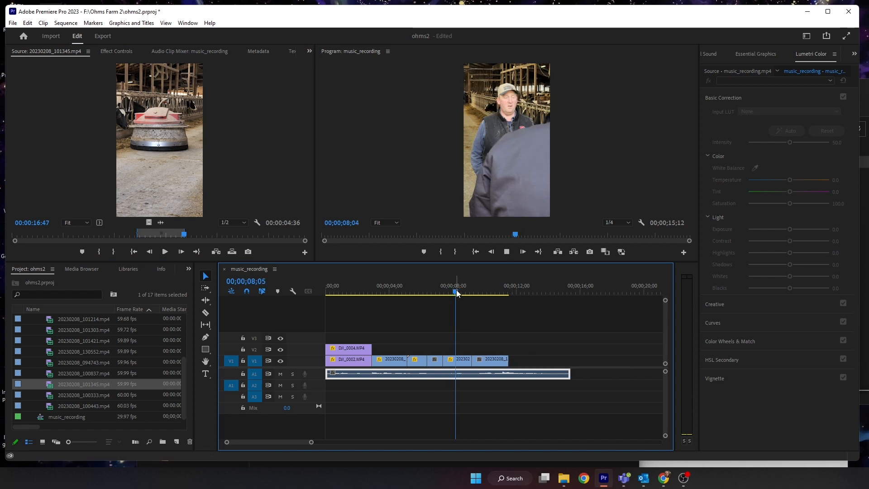
- Scale the 20230208_101345.mp4 clip on V1 to 50
left_click(491, 362)
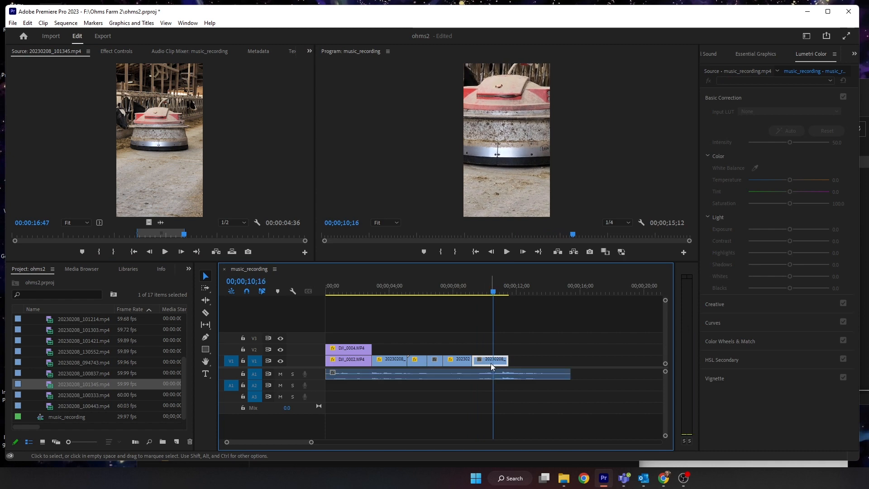
left_click(110, 51)
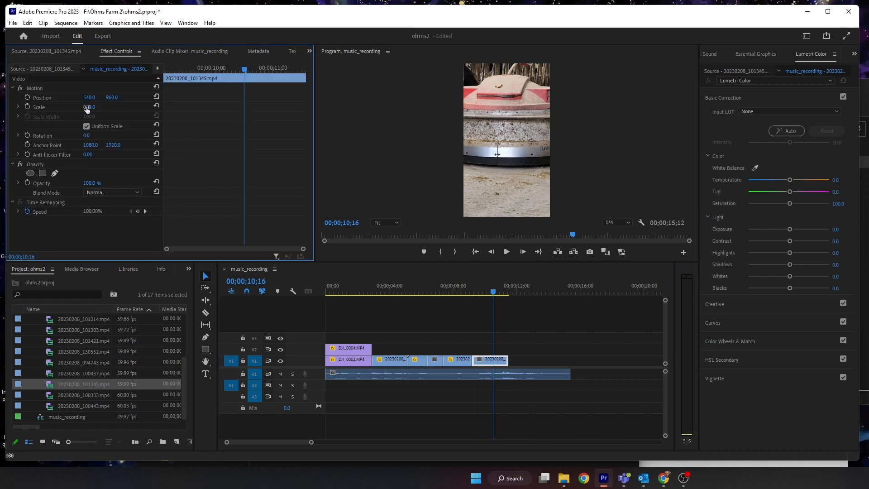
type("50")
key("Return")
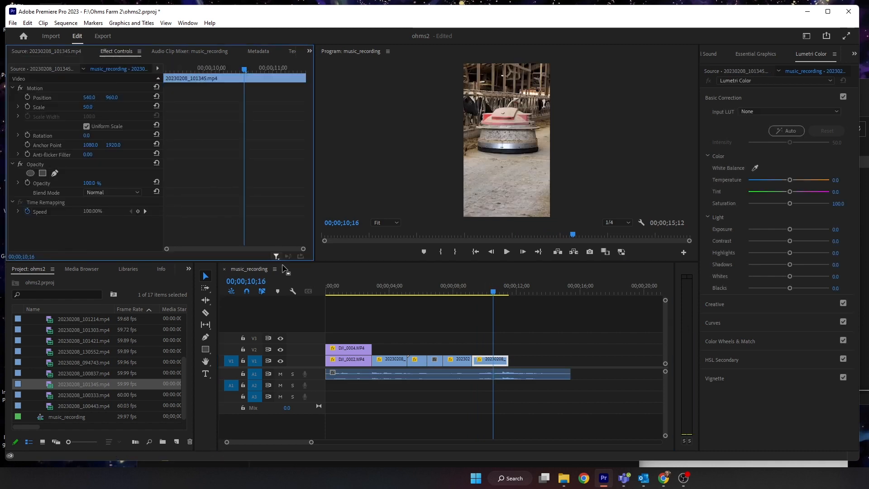
- Lengthen and re-trim the 20230208_101345.mp4 clip so it follows the 100837 clip on V1
left_click_drag(499, 288, 466, 293)
key("space")
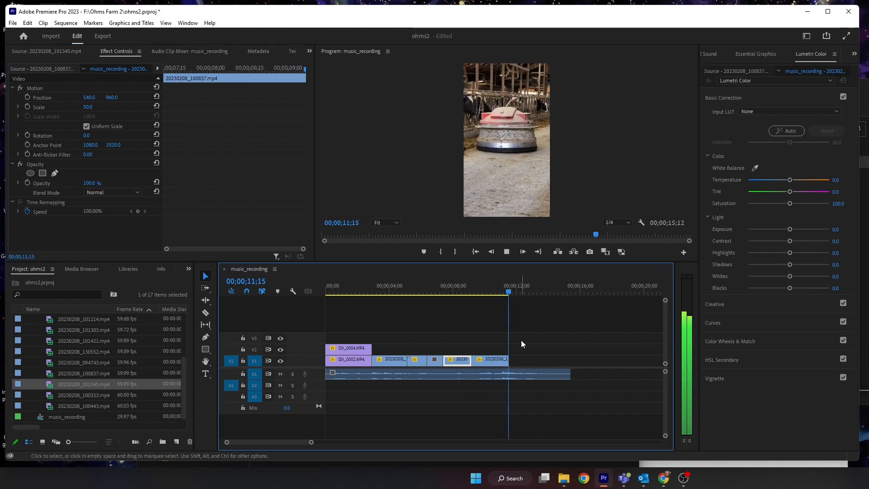
left_click_drag(515, 355, 545, 359)
left_click(508, 291)
left_click(480, 360)
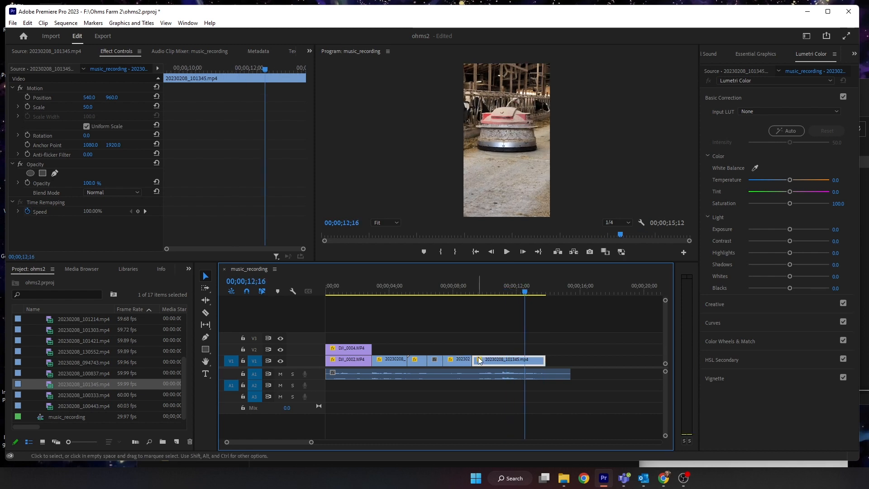
left_click_drag(477, 361, 518, 361)
left_click_drag(532, 360, 482, 362)
- Play back the ending and extend the 101345 clip's end to about 00;00;11;18
left_click_drag(474, 291, 460, 290)
key("space")
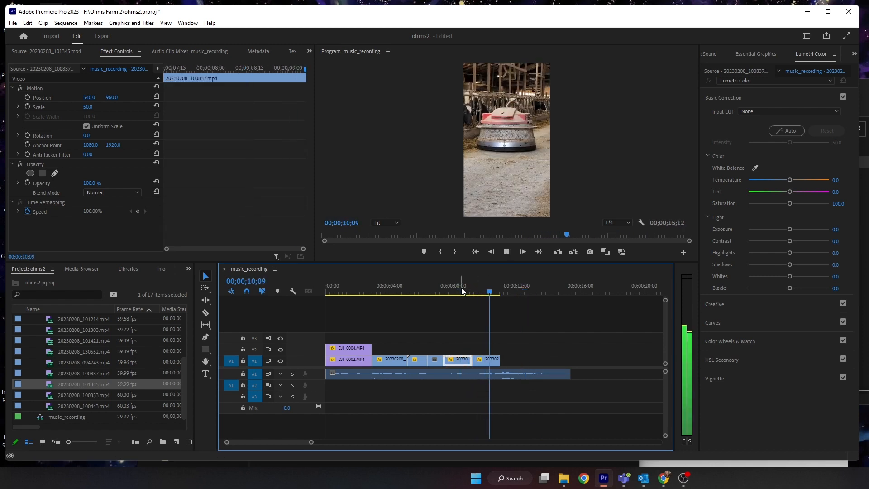
key("space")
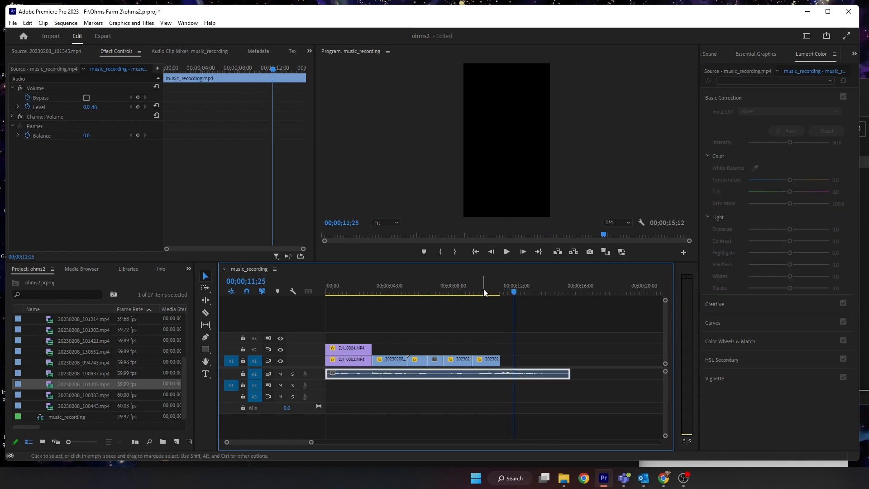
left_click(464, 291)
key("space")
left_click_drag(501, 359, 509, 359)
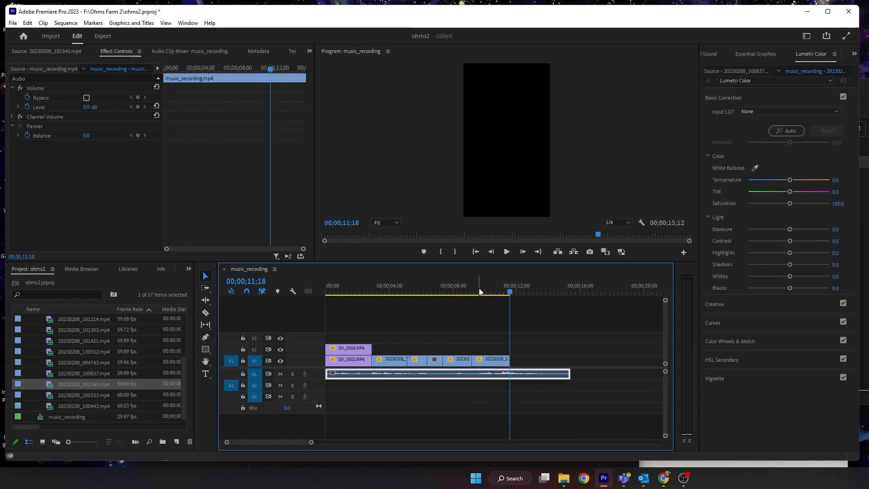
- Extend the music_recording audio clip's end to about 00;00;16;14 and play back the ending
left_click_drag(499, 289, 300, 294)
key("space")
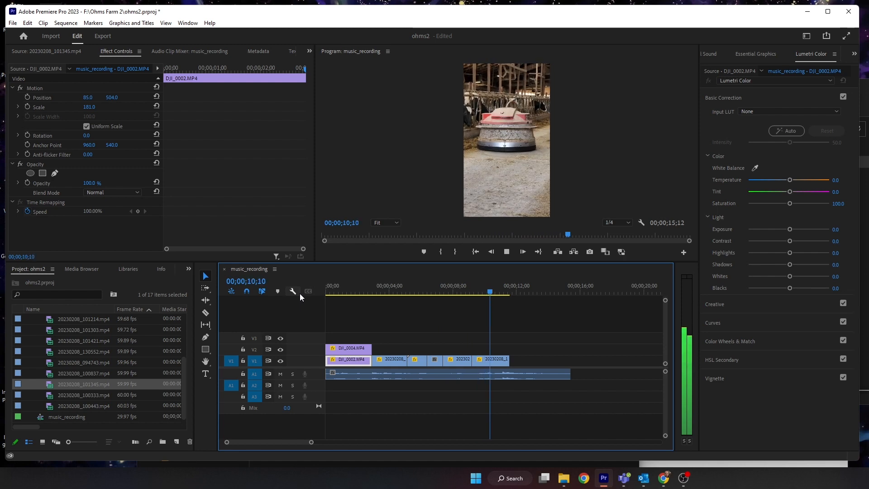
left_click(352, 374)
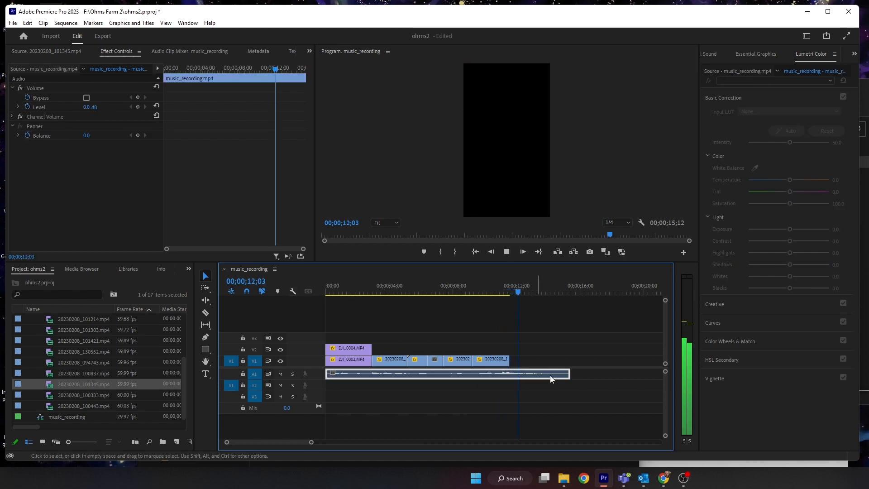
left_click_drag(570, 374, 665, 382)
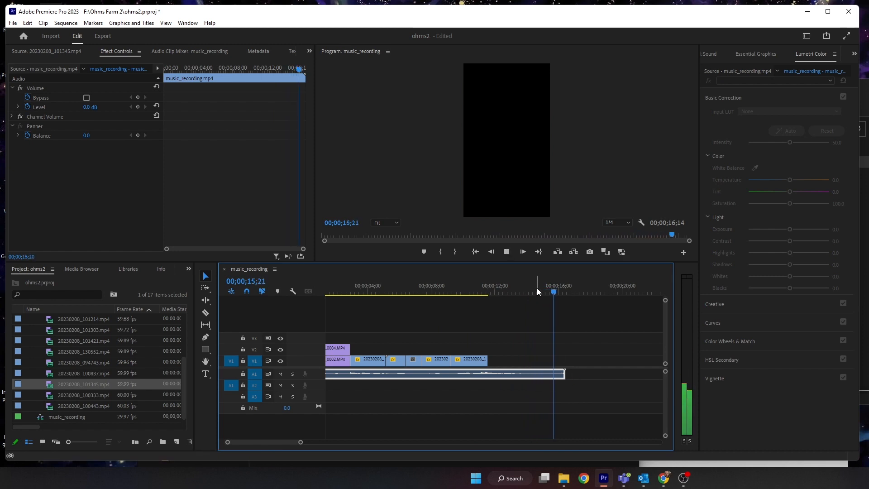
left_click_drag(537, 288, 442, 295)
key("space")
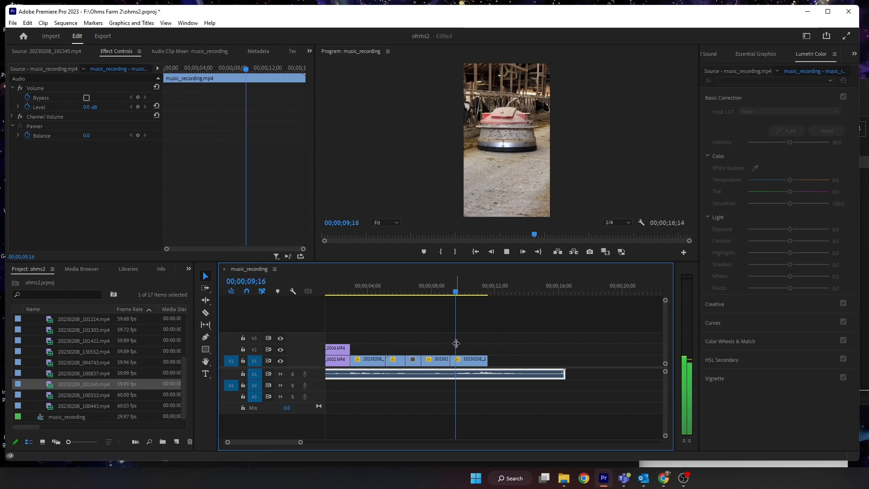
key("space")
- Expand the Drone bin in the project and open DJI_0008.MP4 in the Source Monitor
scroll(59, 375, "up", 3)
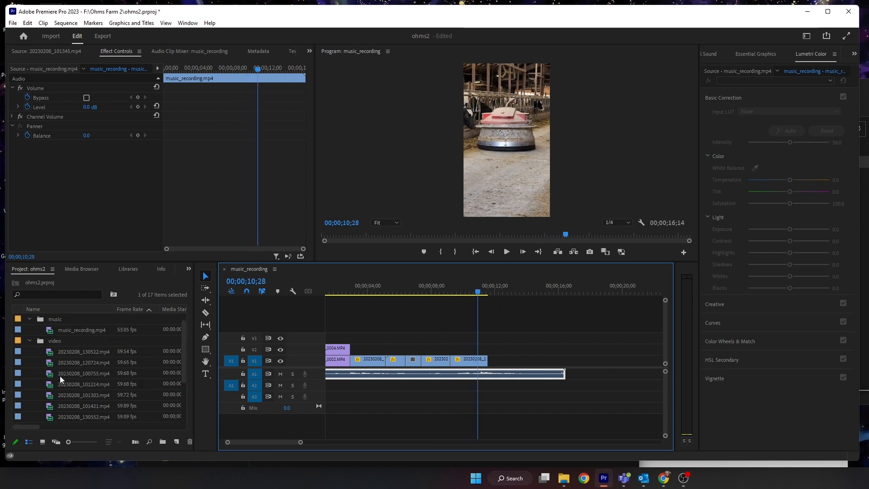
left_click(38, 329)
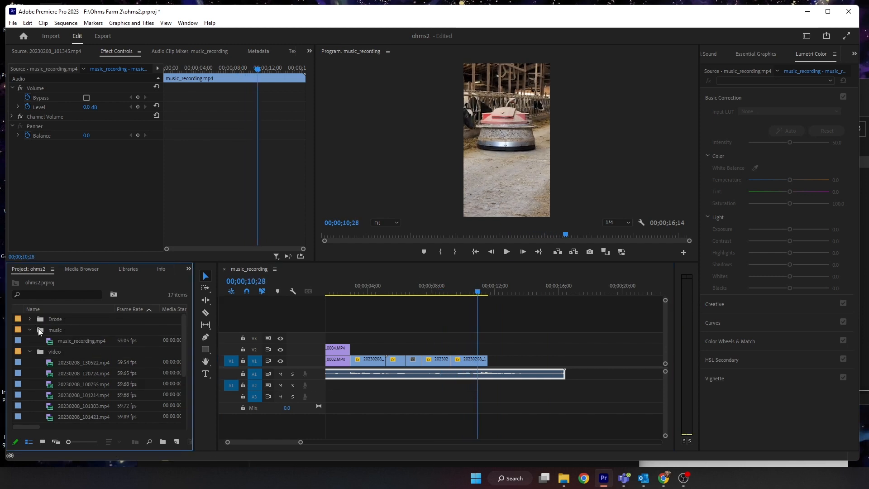
left_click(30, 319)
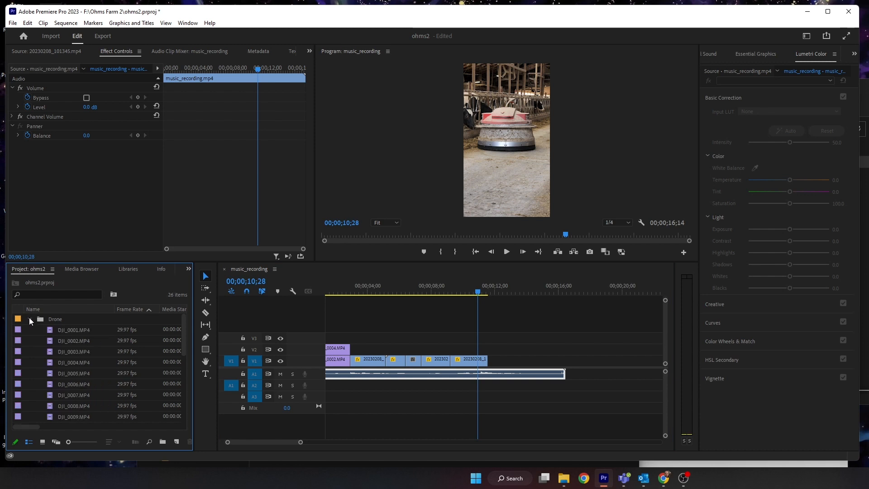
scroll(91, 363, "down", 3)
scroll(73, 348, "up", 1)
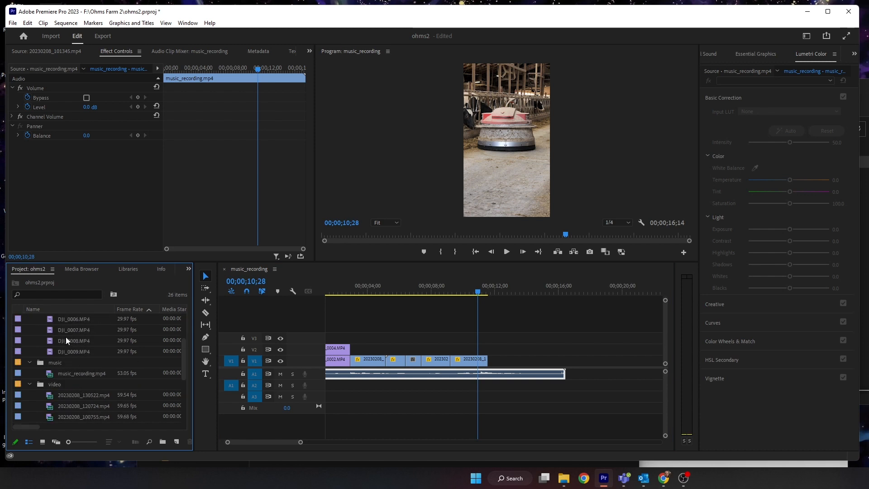
double_click(66, 341)
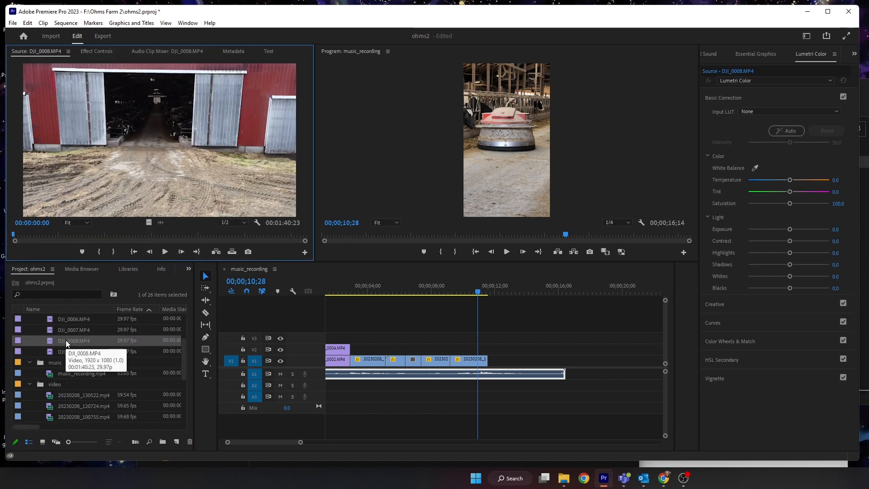
- Mark in and out points on DJI_0008.MP4 around the barn aisle shot, about 4 seconds long
left_click_drag(35, 234, 51, 238)
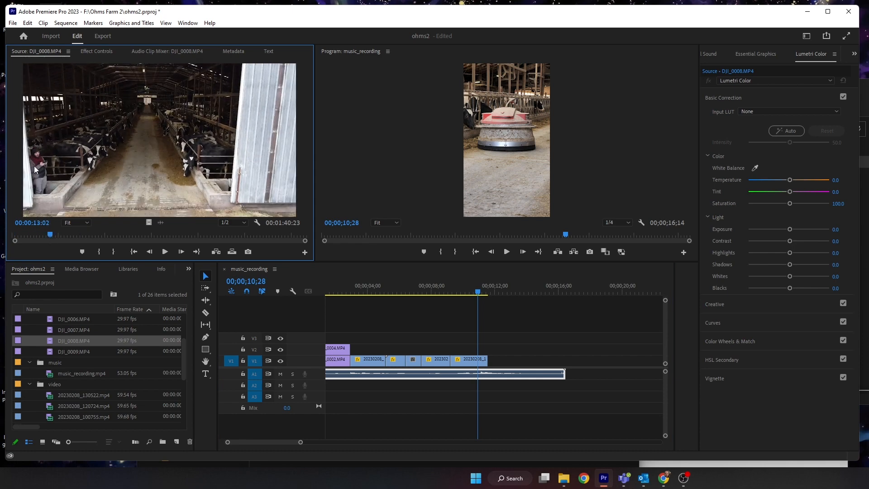
left_click_drag(54, 237, 55, 236)
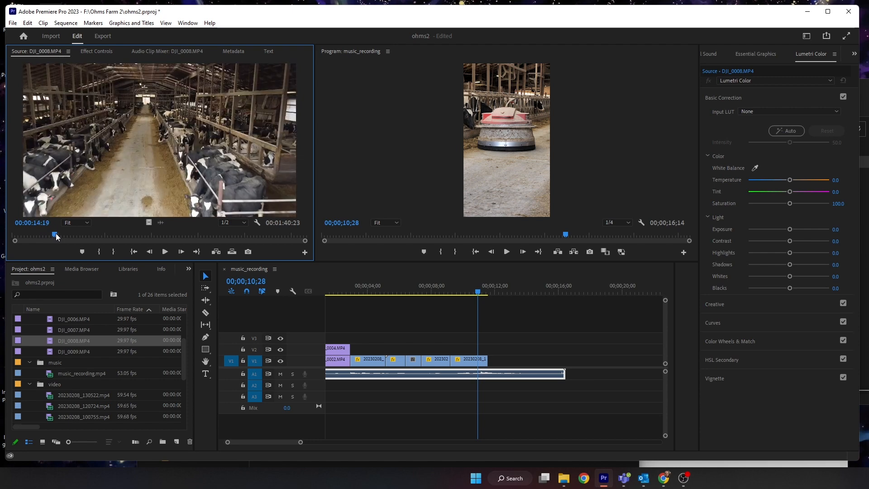
key("i")
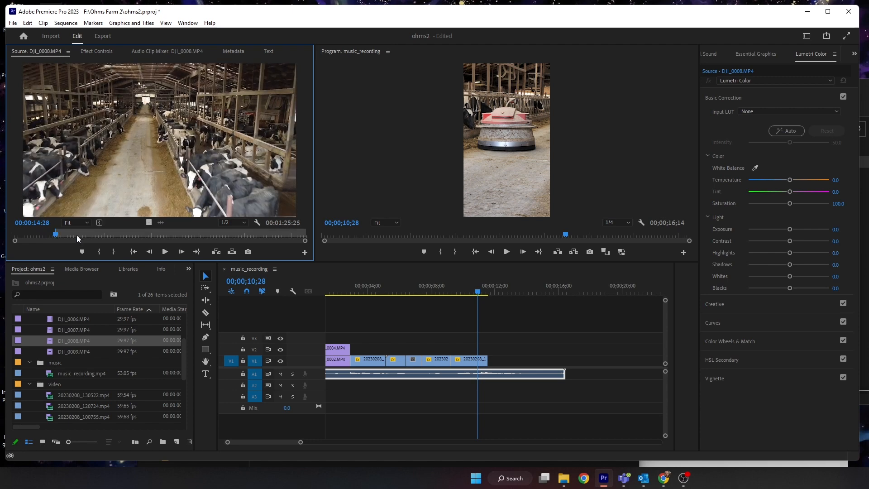
mouse_move(76, 236)
left_mouse_down()
mouse_move(94, 236)
mouse_move(68, 235)
left_mouse_up()
key("o")
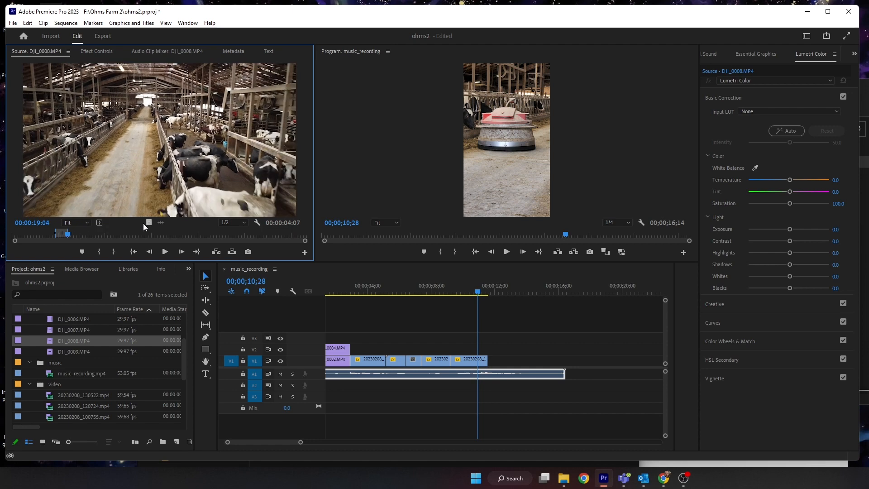
- Place the DJI_0008.MP4 video on V1 after the 101345 clip, scale it to 185 with X position 202
left_click_drag(149, 222, 493, 357)
left_click(515, 359)
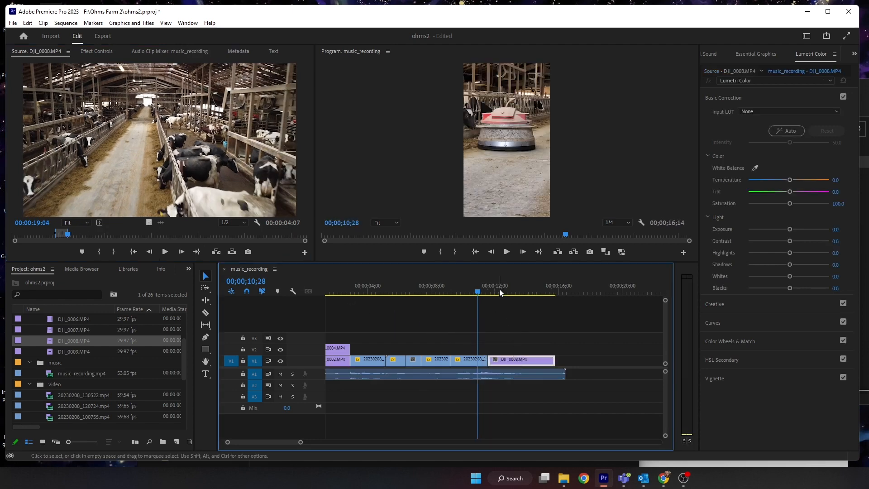
left_click_drag(499, 290, 515, 292)
left_click(86, 50)
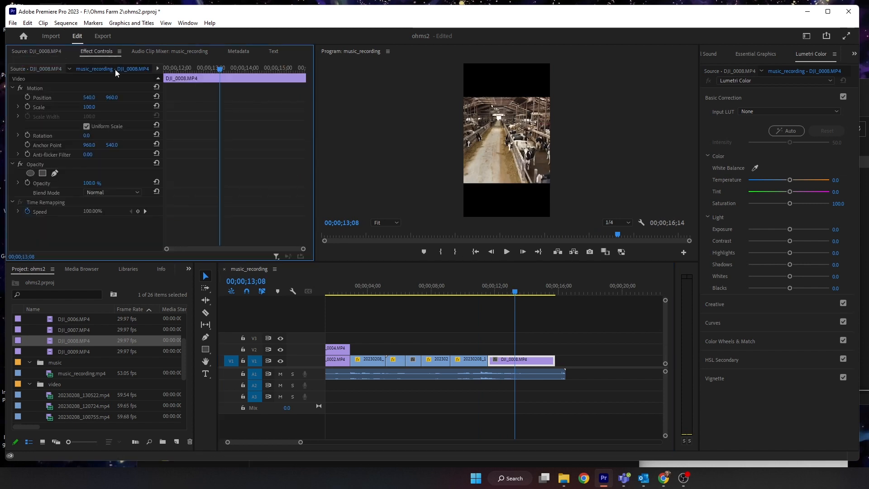
left_click_drag(89, 107, 52, 101)
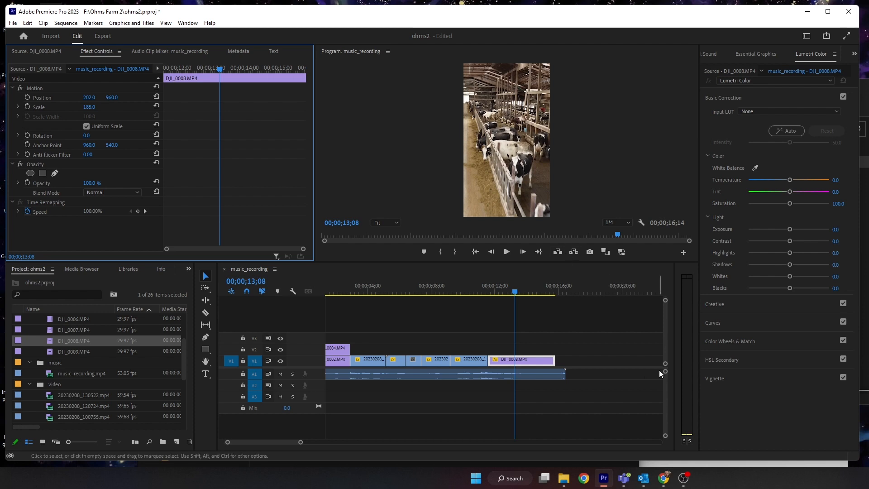
- Play back the ending and trim the music audio's end to match the DJI_0008.MP4 clip's end
left_click_drag(508, 295, 492, 292)
left_click_drag(487, 291, 476, 292)
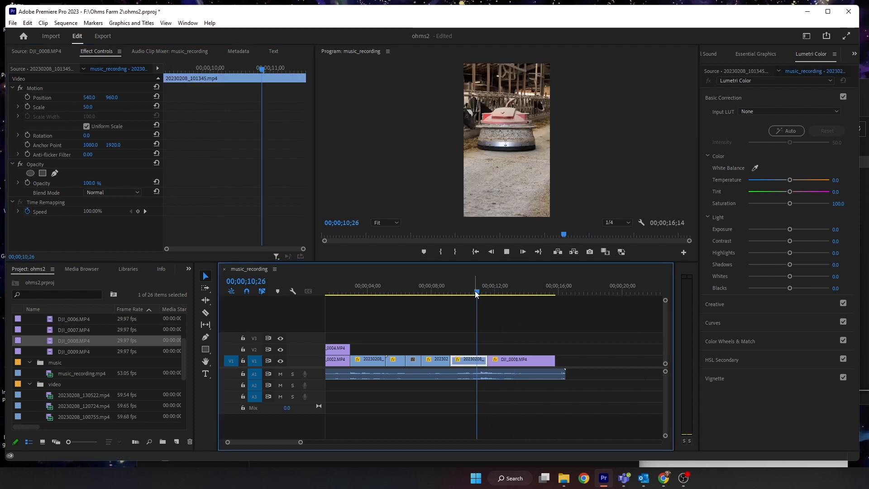
key("space")
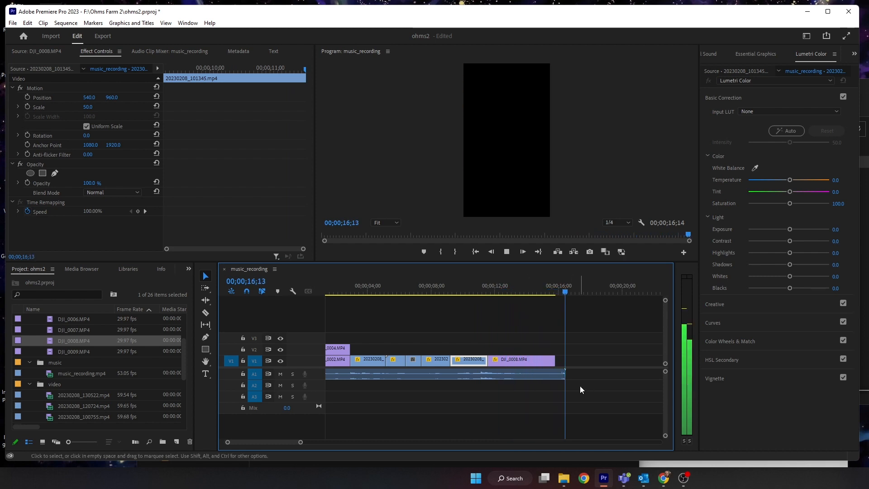
left_click_drag(565, 374, 554, 376)
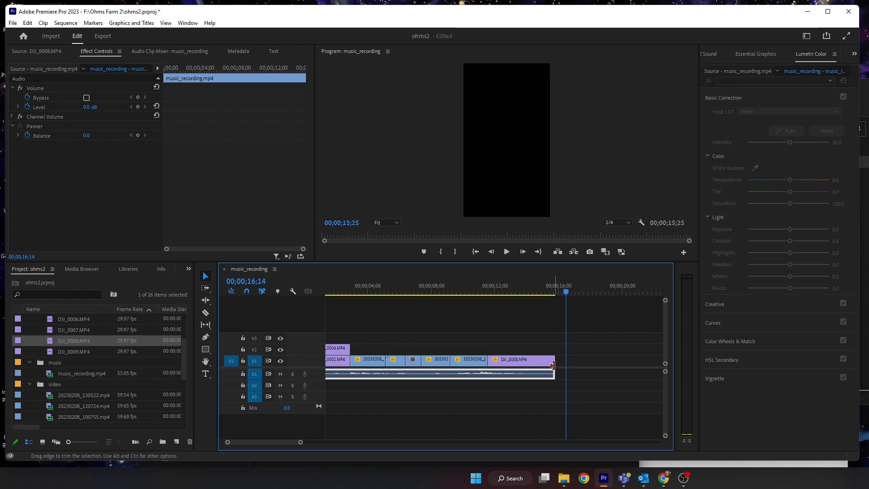
right_click(553, 364)
left_click(589, 418)
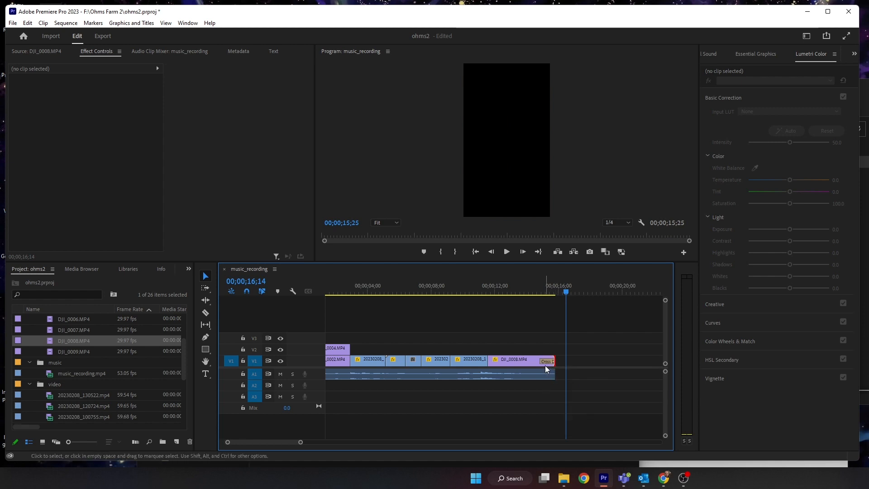
left_click(547, 362)
key("Delete")
- Apply default transitions to the sequence's final video and audio edits, shortening the audio Constant Power fade to about 17 frames
right_click(554, 363)
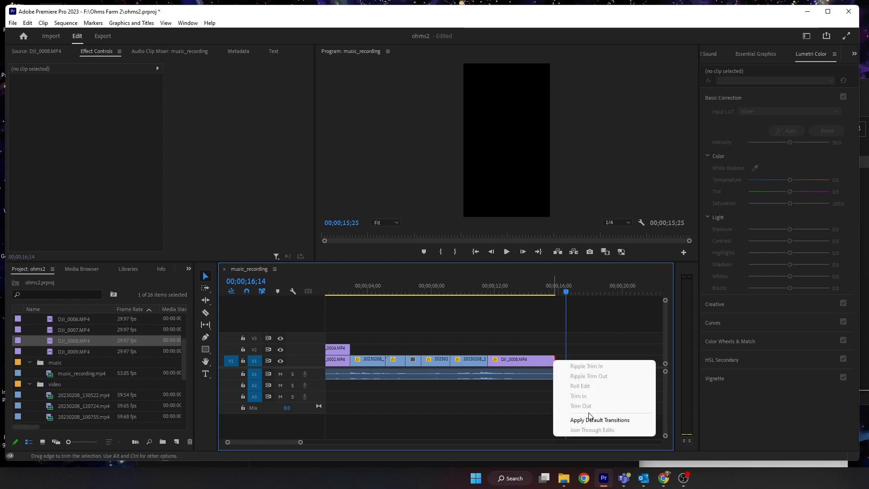
left_click(604, 423)
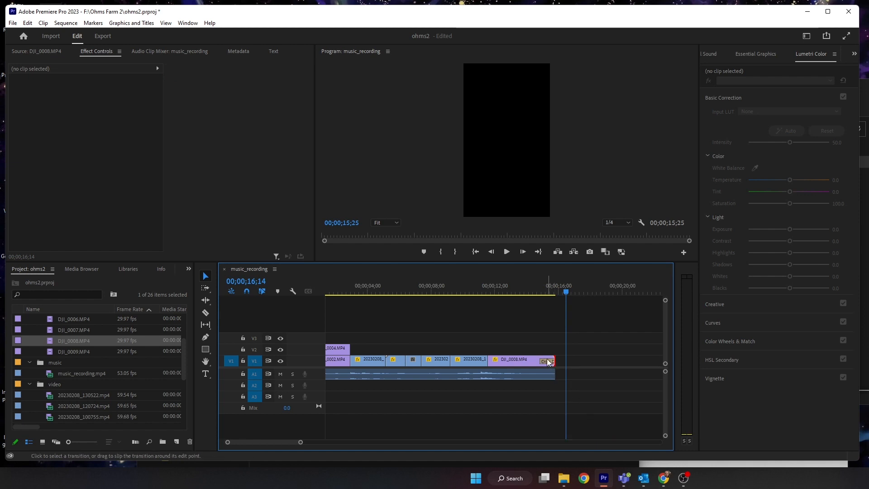
left_click_drag(300, 444, 272, 443)
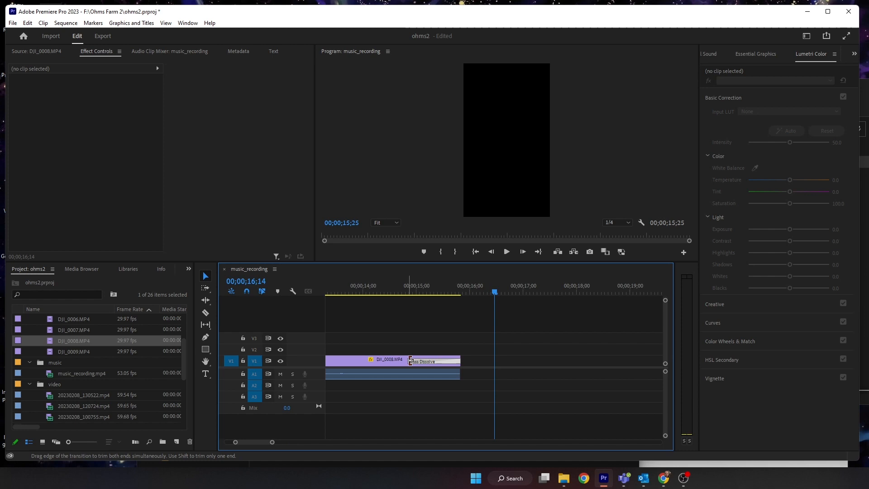
left_click_drag(411, 360, 429, 361)
right_click(460, 377)
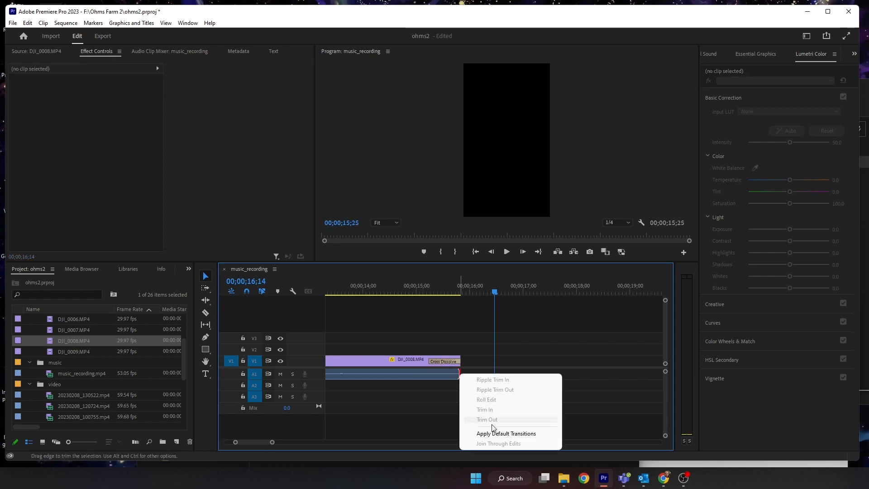
left_click(497, 435)
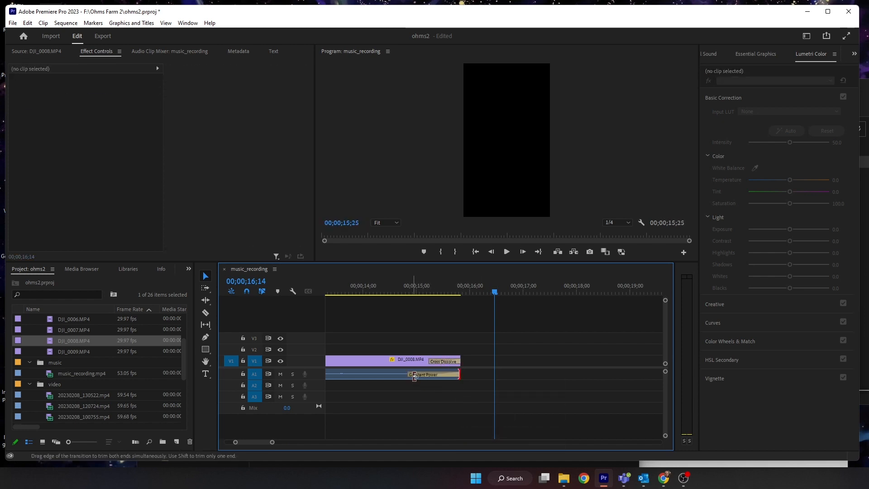
left_click_drag(414, 375, 435, 377)
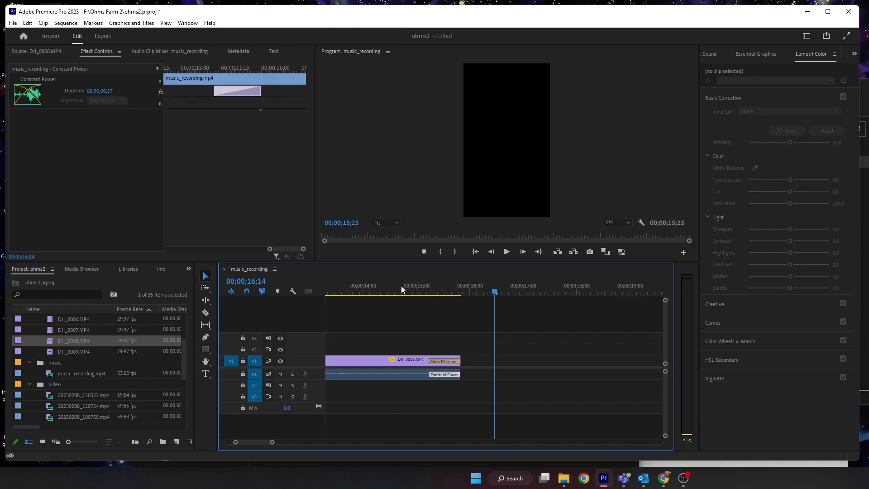
- Play back the sequence from the start with the whole timeline in view
left_click(387, 290)
key("space")
key("space")
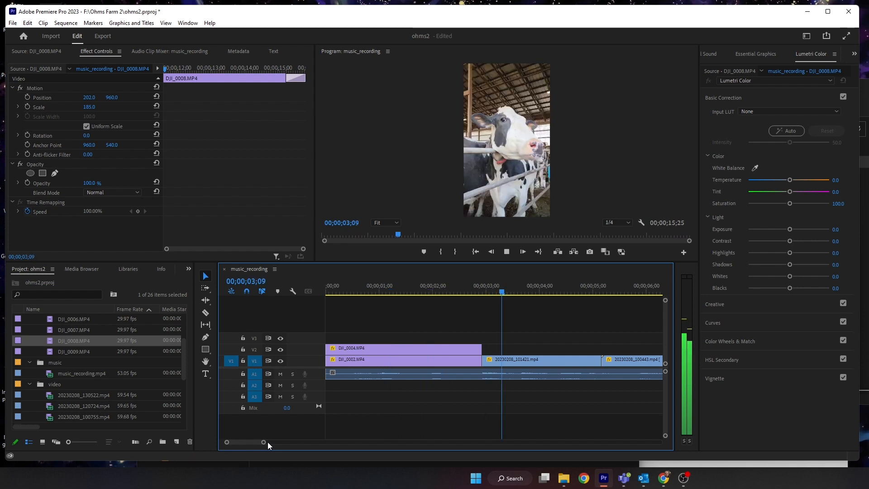
left_click_drag(263, 442, 324, 441)
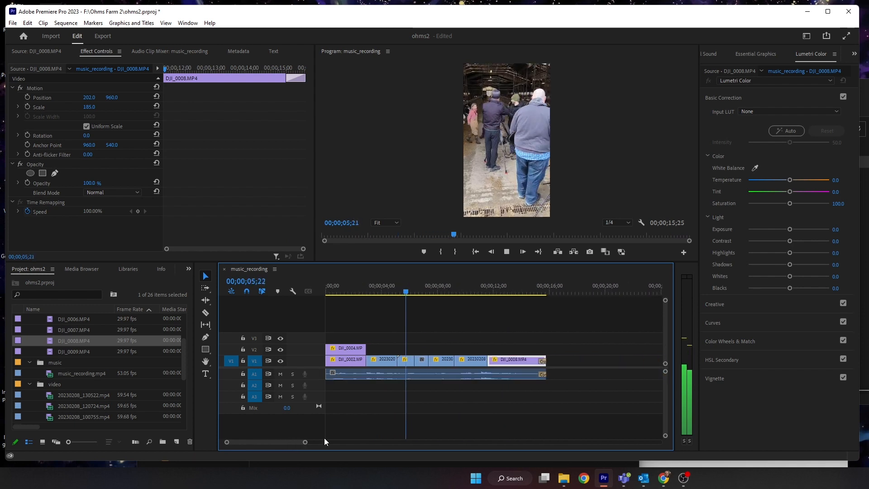
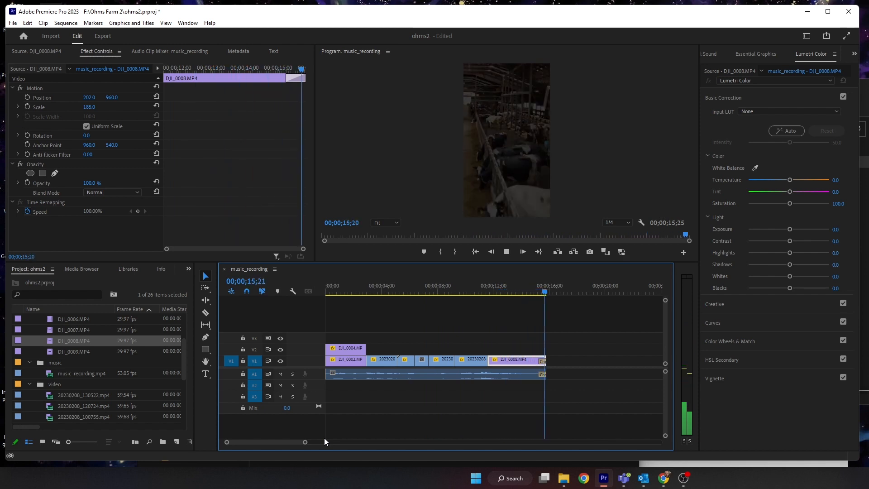
- Add a "Welcome to the Ohms Farm" title with the Type tool at the start of the sequence and select its text
key("Home")
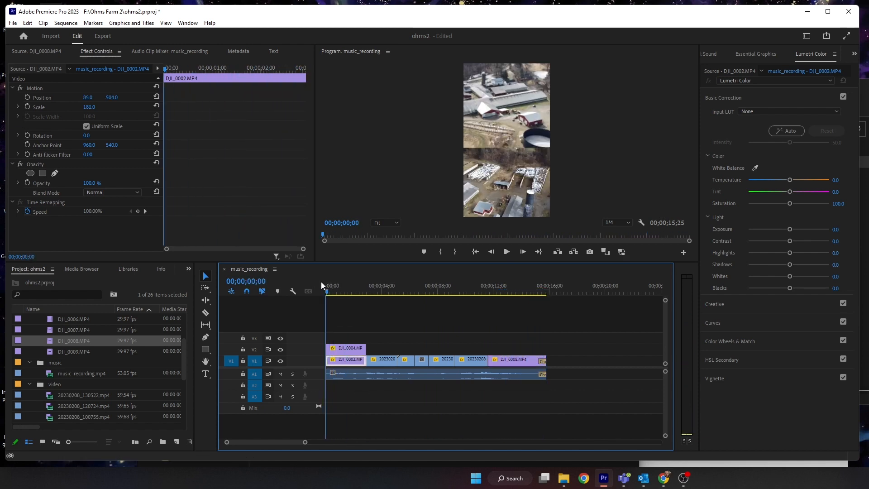
left_click(207, 376)
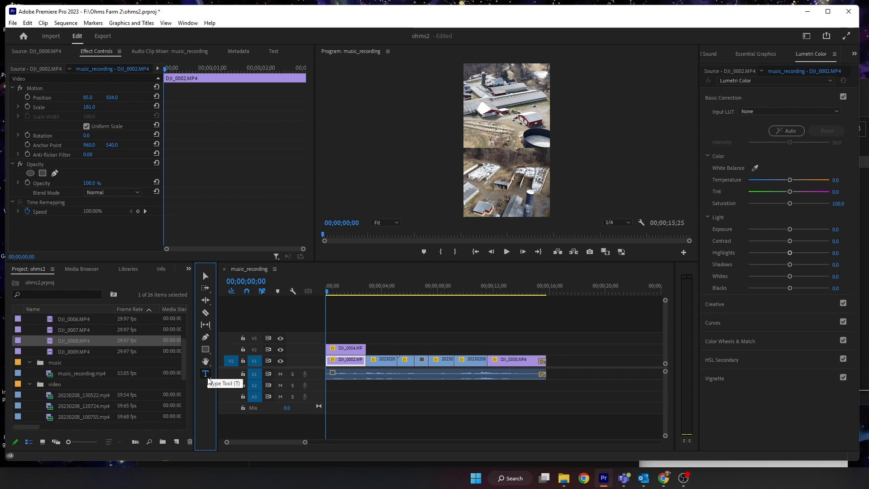
mouse_move(466, 124)
left_mouse_down()
mouse_move(534, 175)
mouse_move(548, 170)
left_mouse_up()
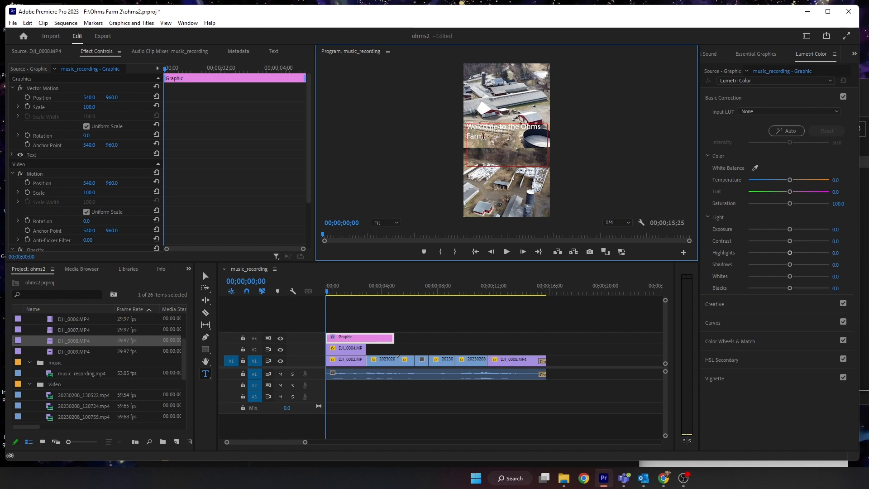
key("ctrl+a")
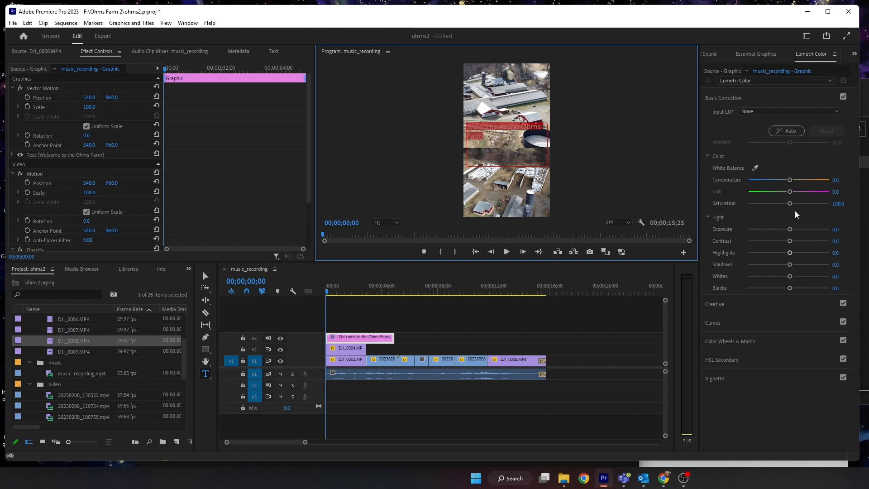
- Set the title's font to Open Sans Bold, centre the text, and raise the font size to 124
left_click(747, 54)
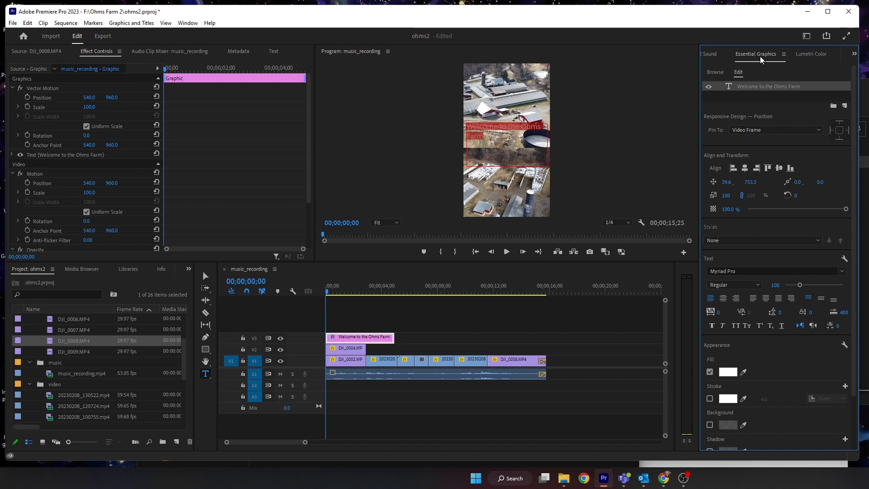
left_click(842, 271)
scroll(763, 337, "up", 2)
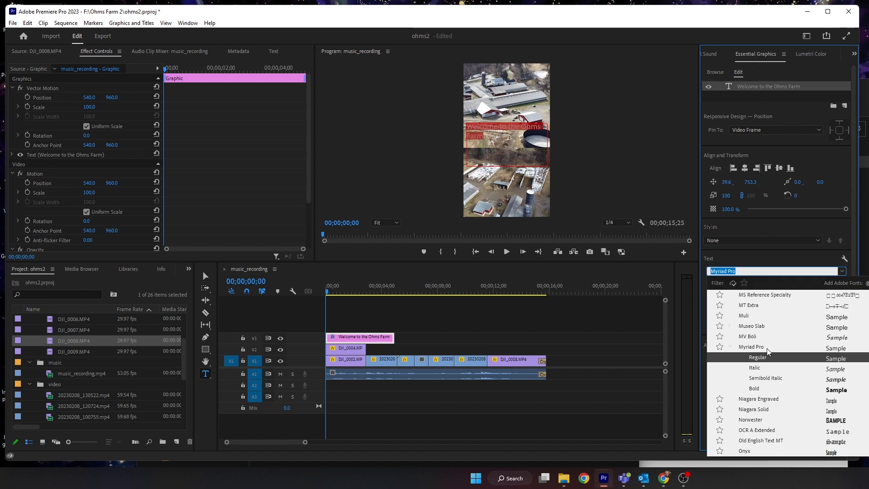
scroll(767, 344, "up", 20)
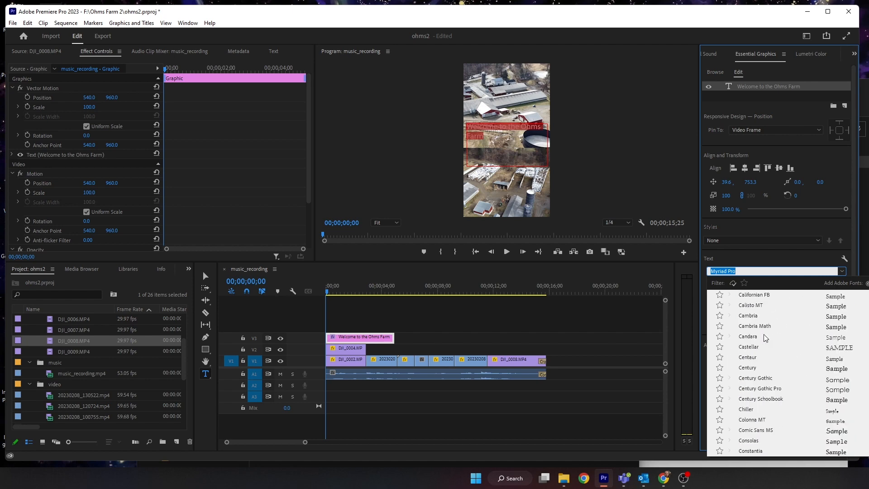
scroll(764, 336, "up", 10)
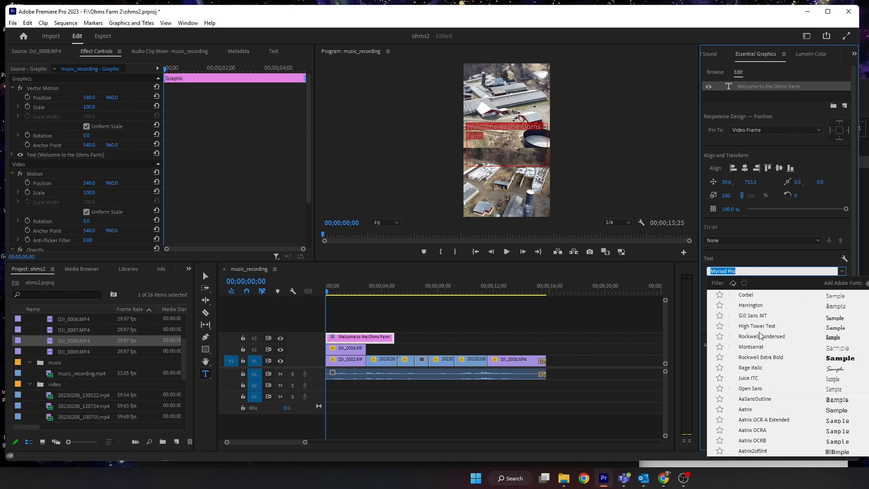
type("open")
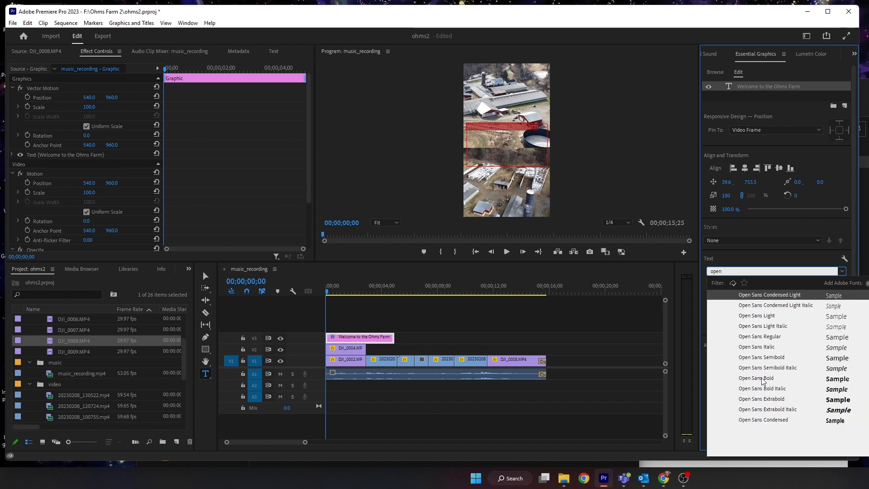
left_click(771, 379)
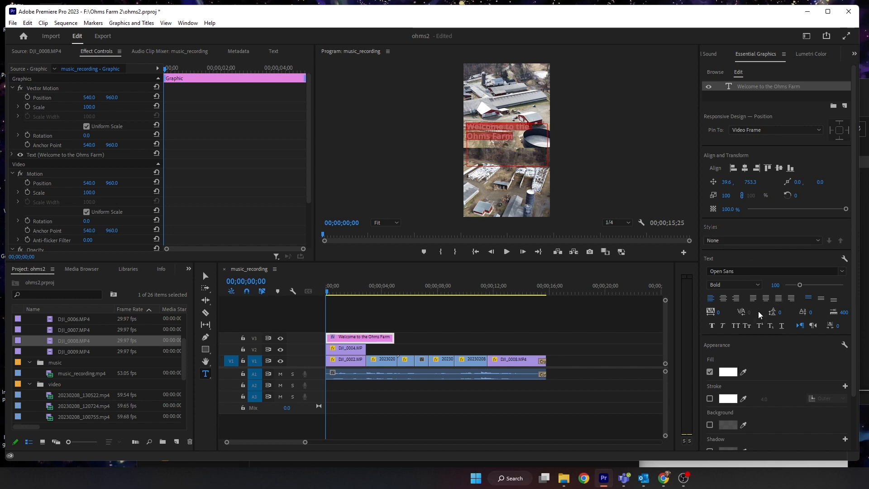
left_click(724, 300)
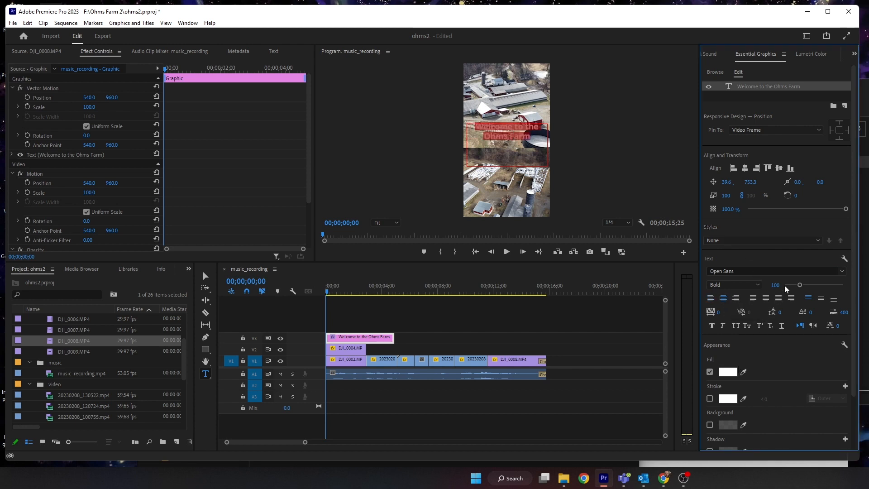
left_click_drag(798, 288, 804, 289)
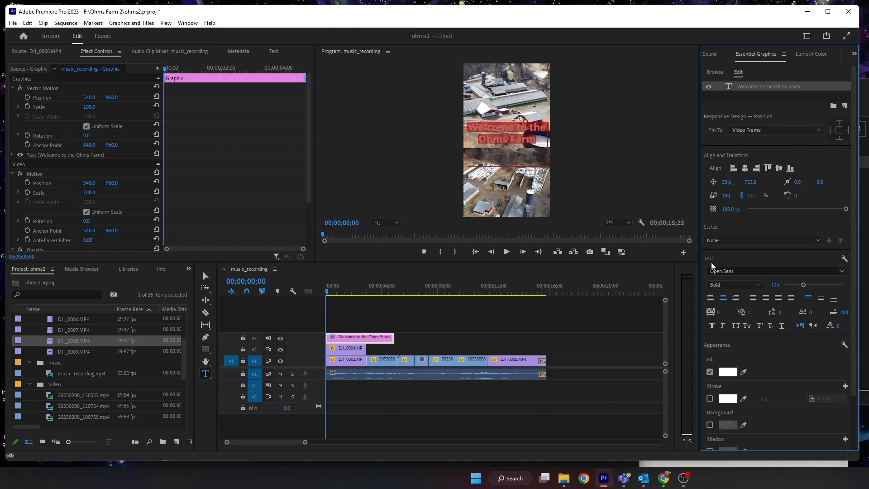
- Turn on the title's background, make it black, and set its opacity to 100%
scroll(720, 403, "down", 2)
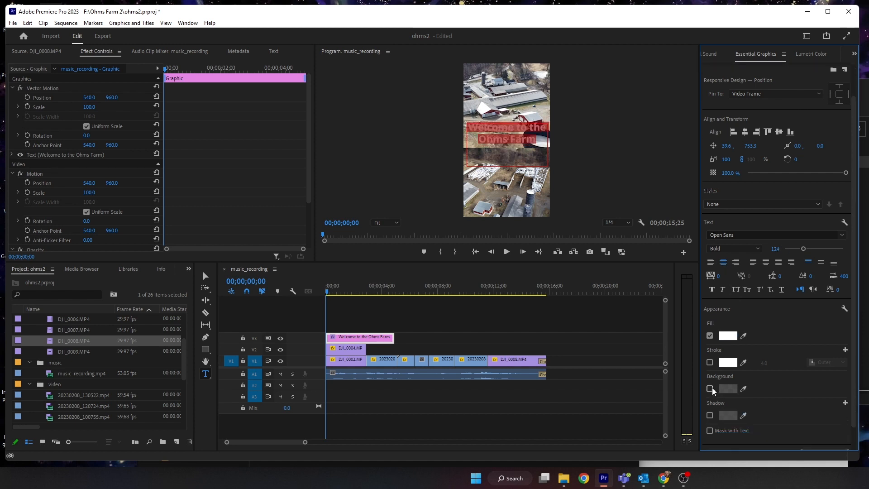
left_click(710, 389)
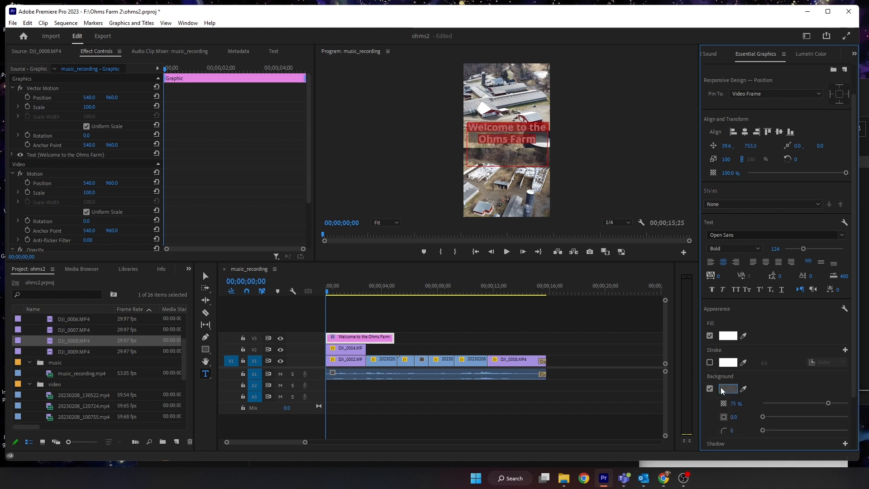
left_click(727, 389)
left_click(352, 225)
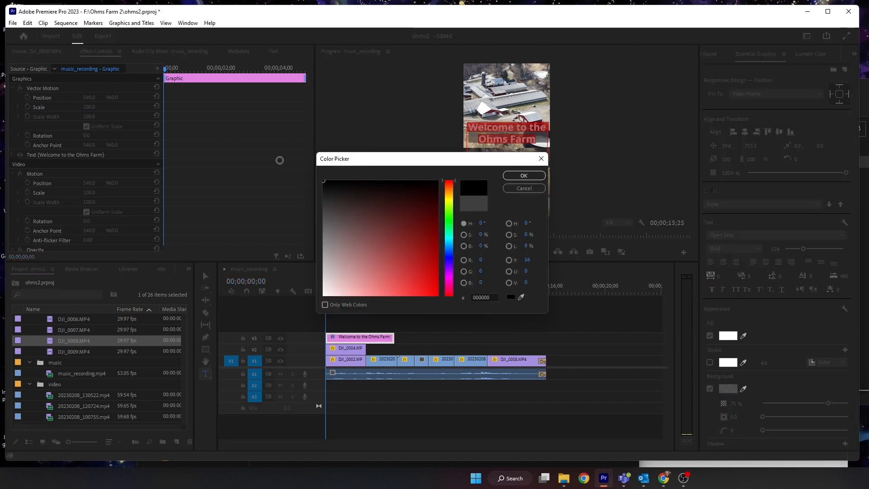
left_click(522, 175)
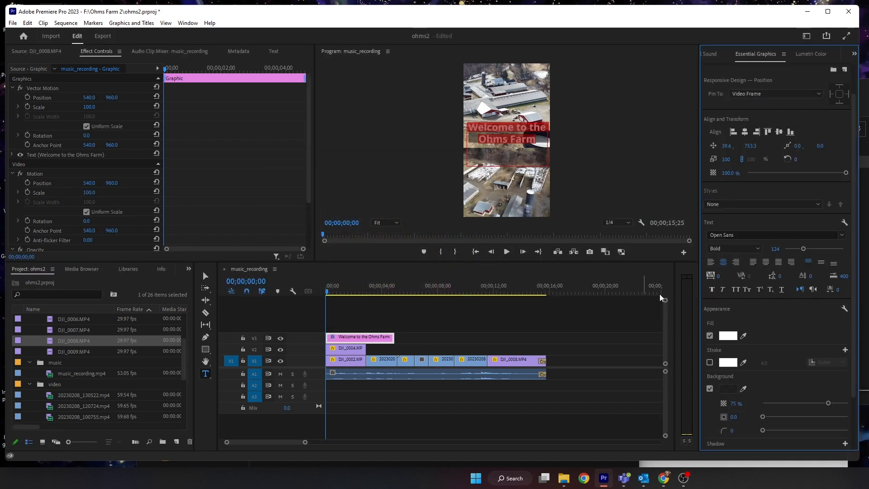
left_click_drag(830, 405, 847, 404)
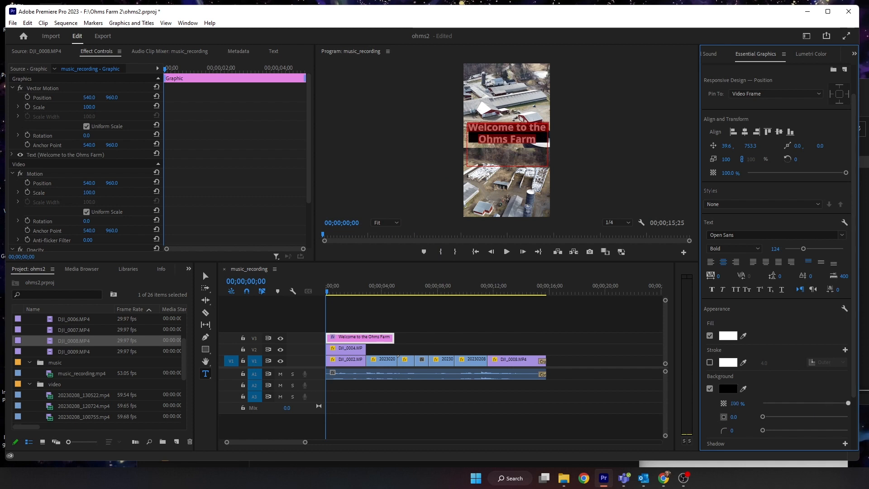
- Move the title slightly lower in the frame and set its background size to 50
scroll(741, 417, "down", 3)
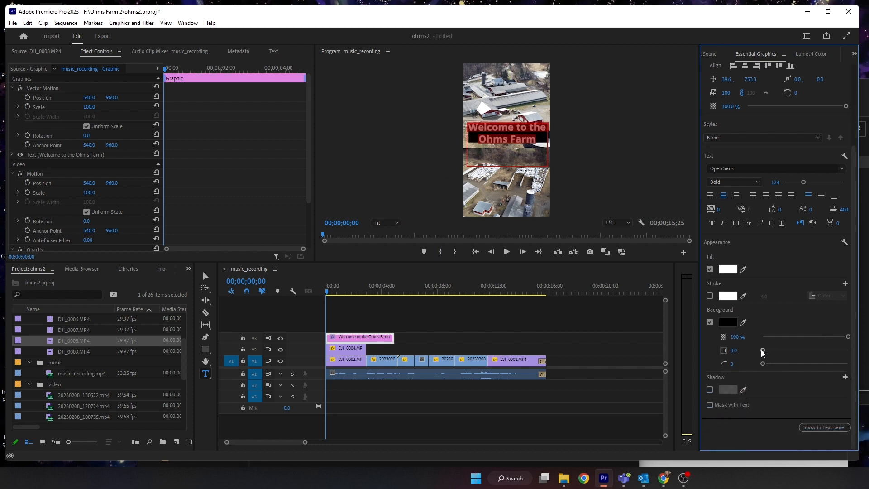
mouse_move(766, 352)
left_mouse_down()
mouse_move(790, 356)
mouse_move(782, 351)
left_mouse_up()
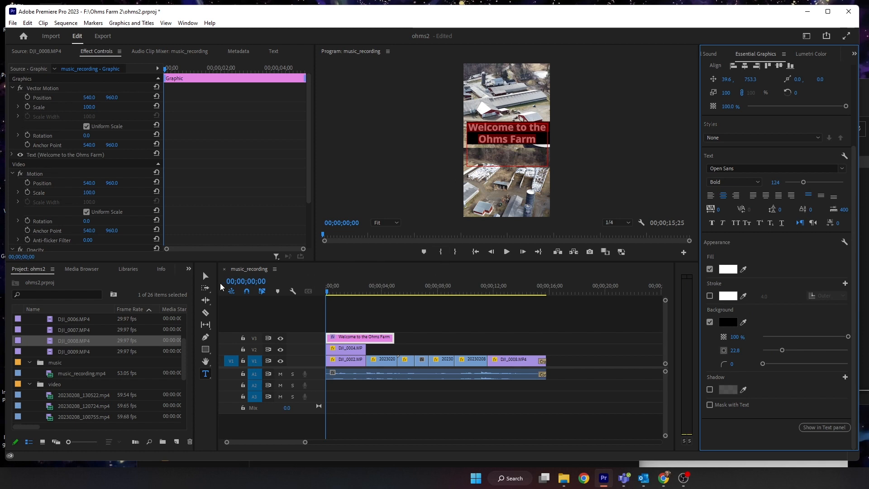
left_click(205, 275)
left_click_drag(504, 138, 502, 147)
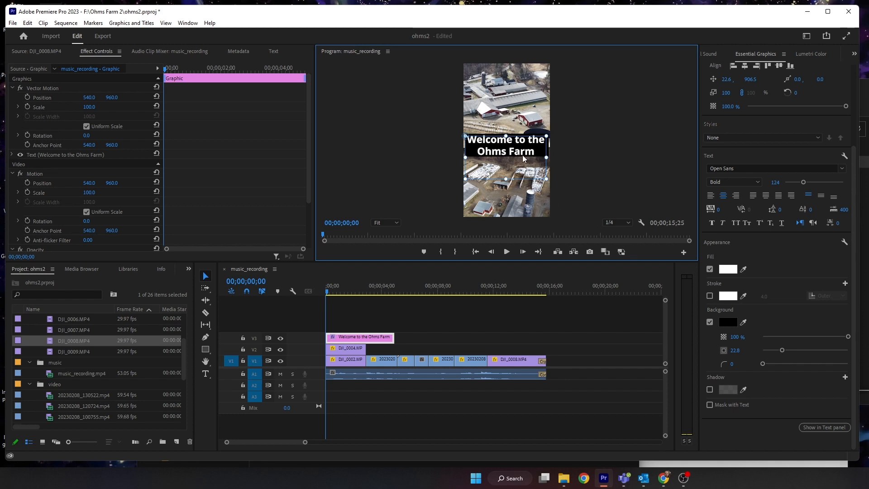
double_click(523, 154)
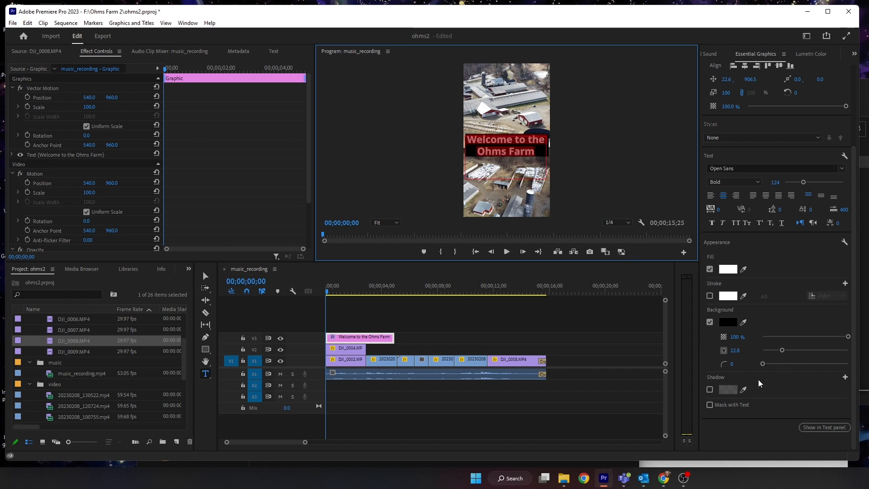
left_click_drag(782, 350, 806, 350)
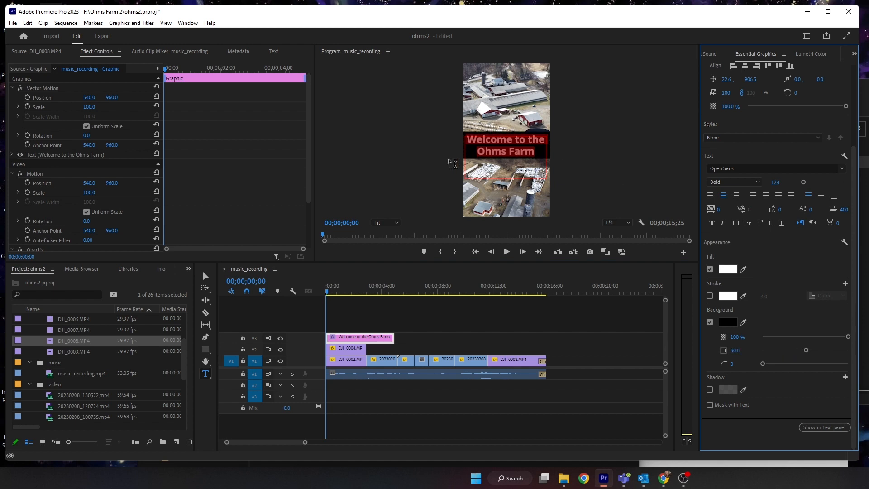
- Trim the title's end to line up with the end of the DJI_0004.MP4 clip
left_click_drag(337, 292, 329, 293)
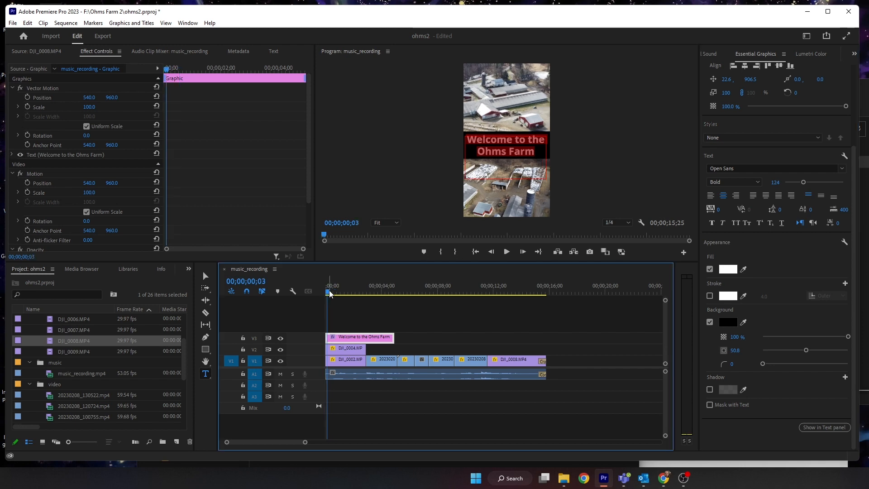
left_click_drag(390, 335, 364, 336)
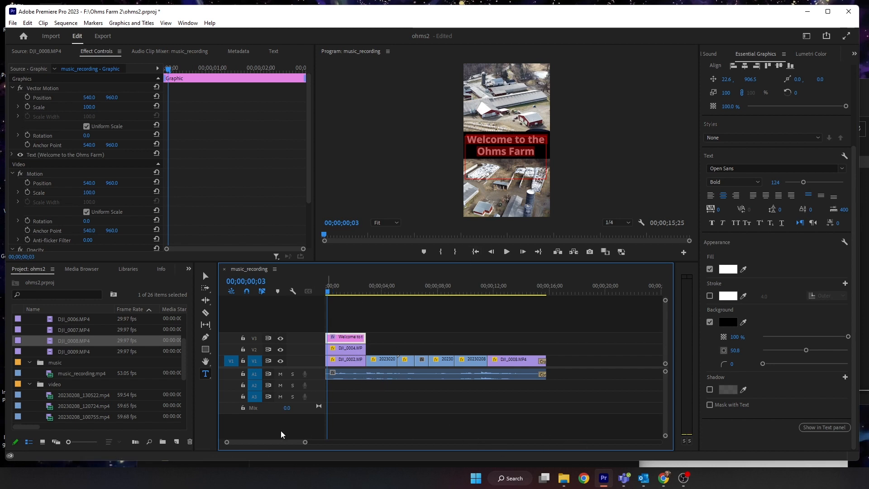
left_click_drag(306, 445, 278, 443)
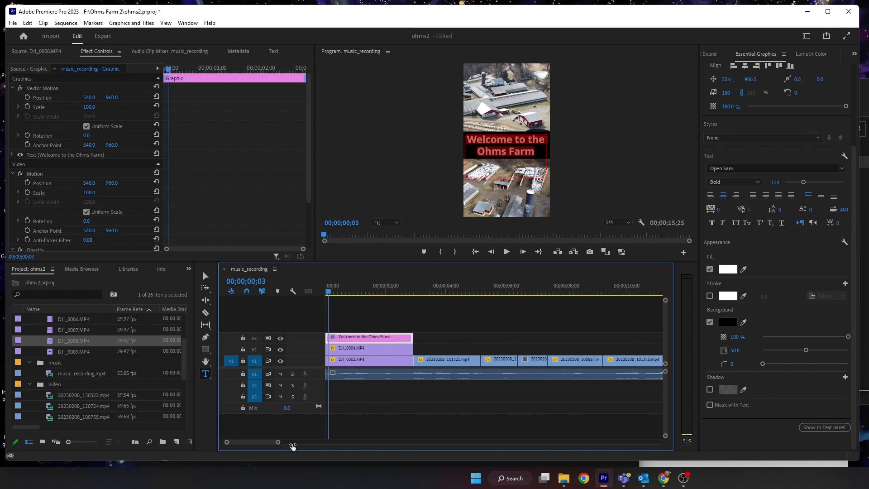
- Apply default Cross Dissolve transitions to both ends of the title and shorten each one
right_click(326, 339)
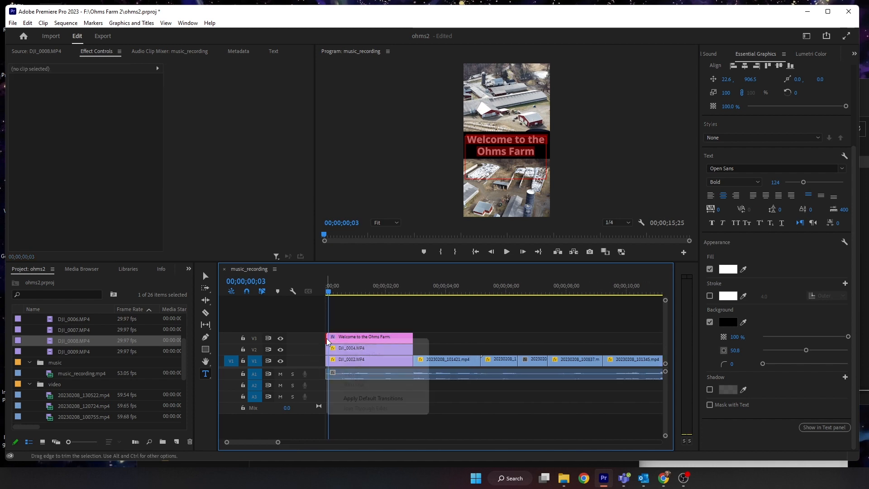
left_click(343, 399)
right_click(411, 338)
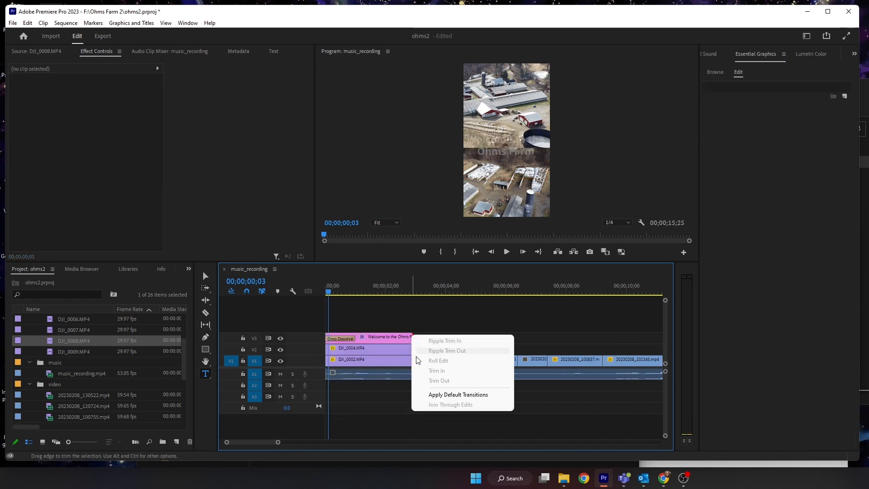
left_click(458, 395)
left_click_drag(354, 337, 332, 337)
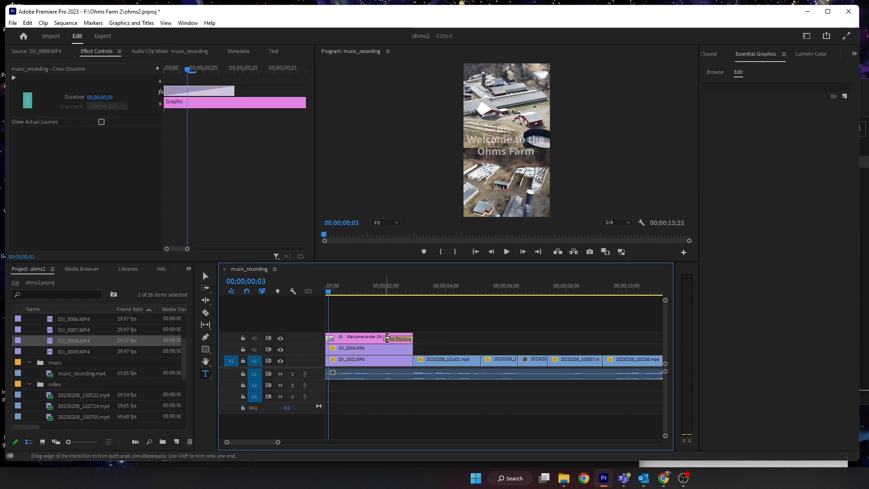
left_click_drag(388, 338, 409, 338)
- Play back the opening of the sequence with the title
key("space")
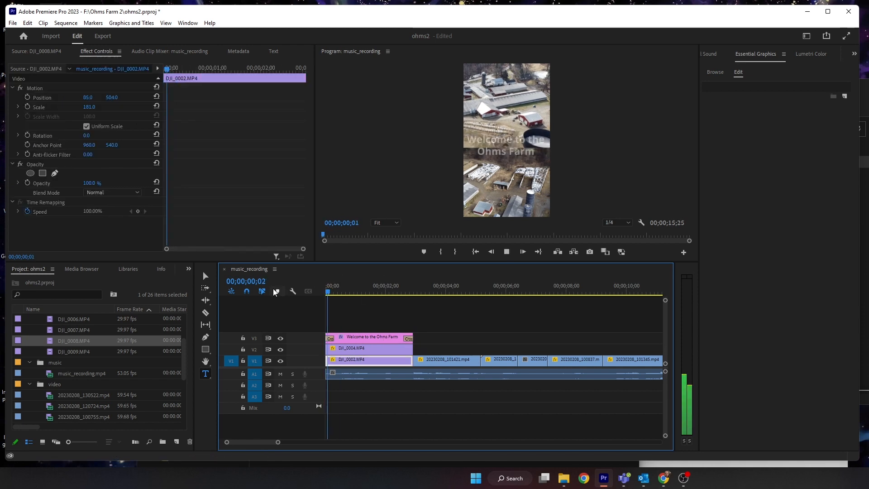
key("space")
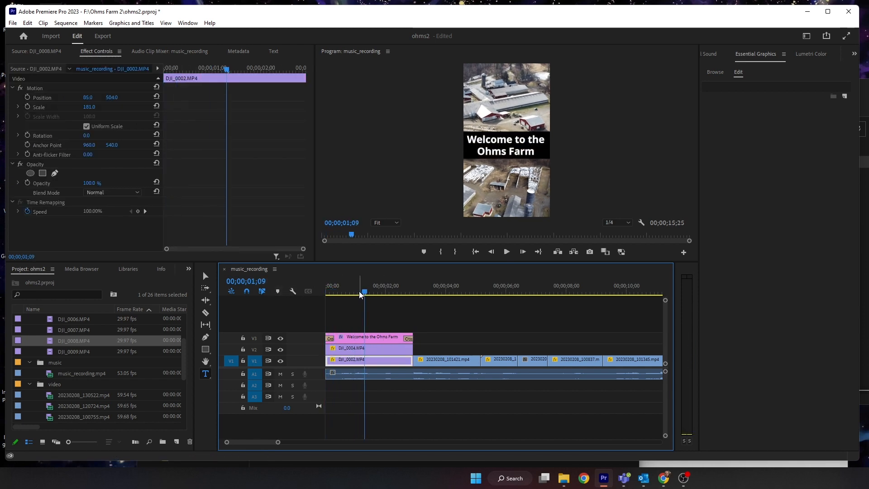
key("space")
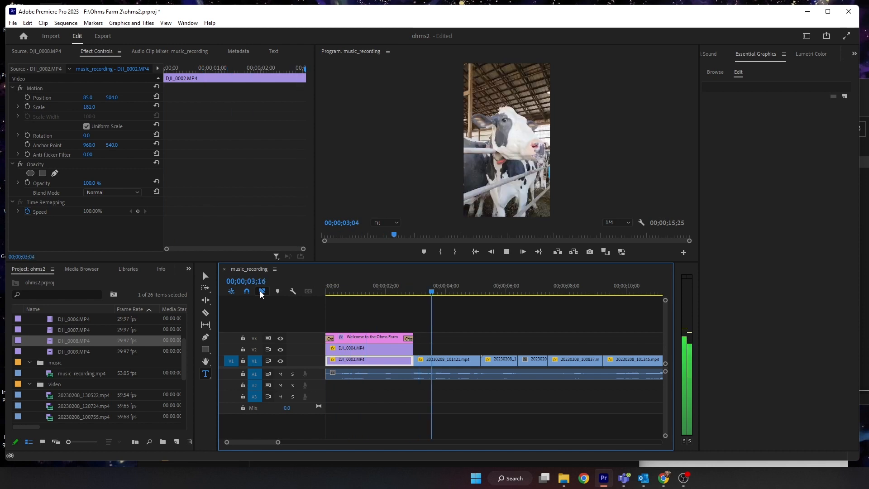
key("space")
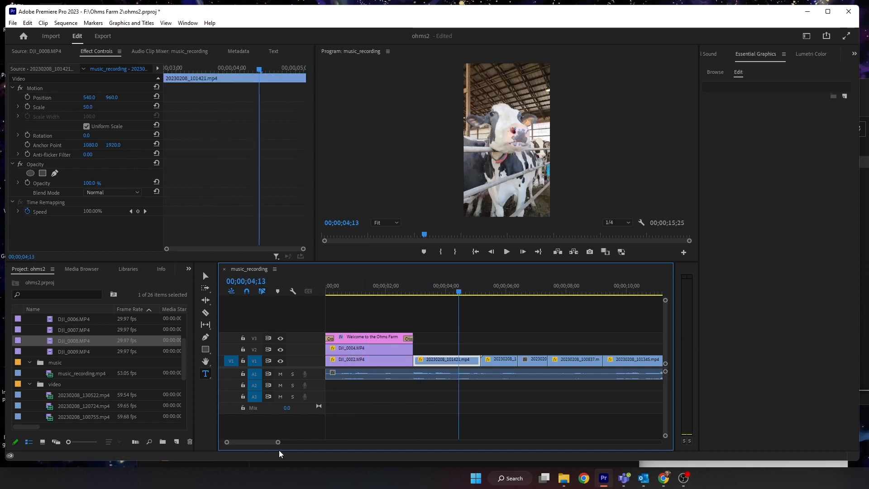
- Apply a Lumetri Color correction to the DJI_0004.MP4 clip: saturation 118.9, exposure 0.3, contrast 15.6, highlights 13.3, shadows -6.7, whites 7.8, blacks -17.8
left_click_drag(279, 448, 319, 446)
left_click(341, 288)
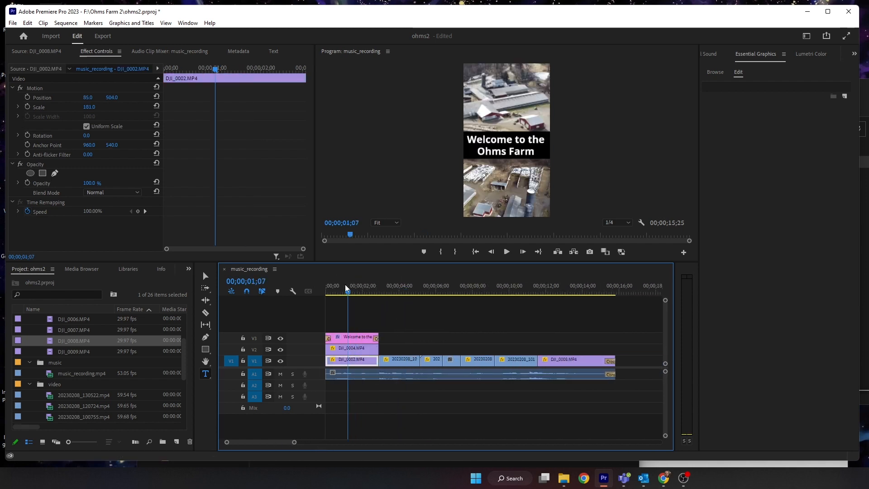
left_click(814, 55)
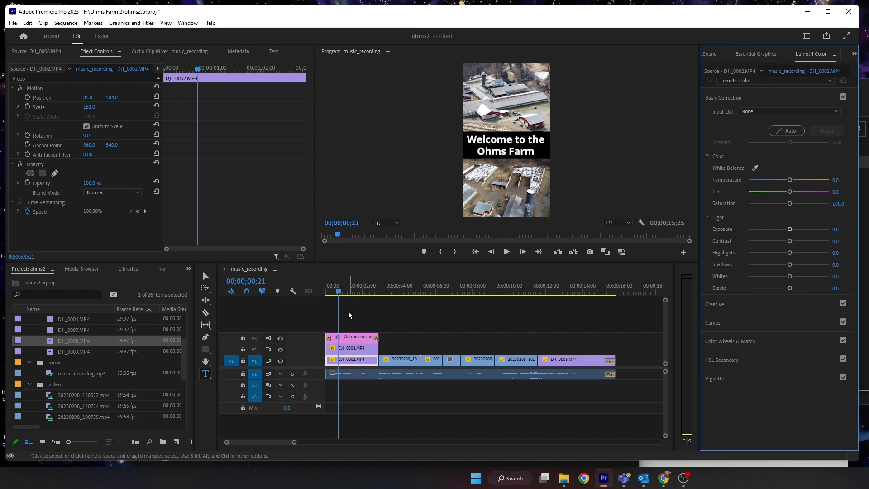
left_click(348, 351)
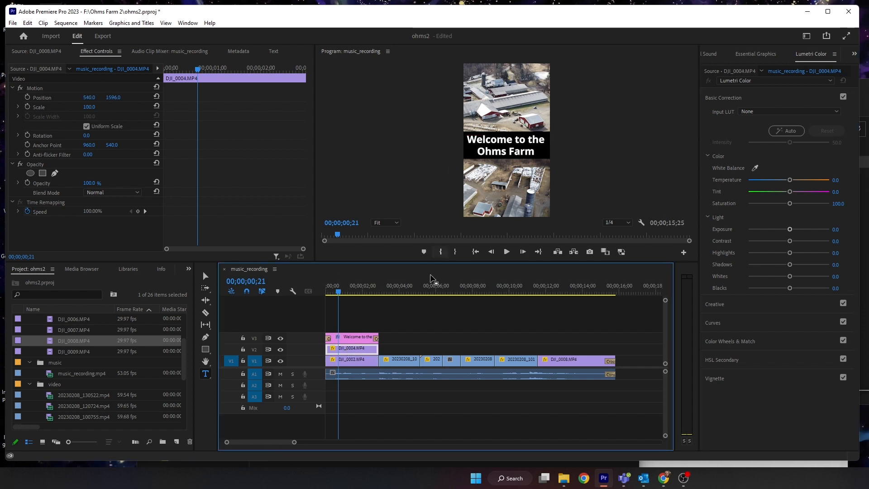
left_click(283, 350)
left_click(281, 352)
left_click(187, 22)
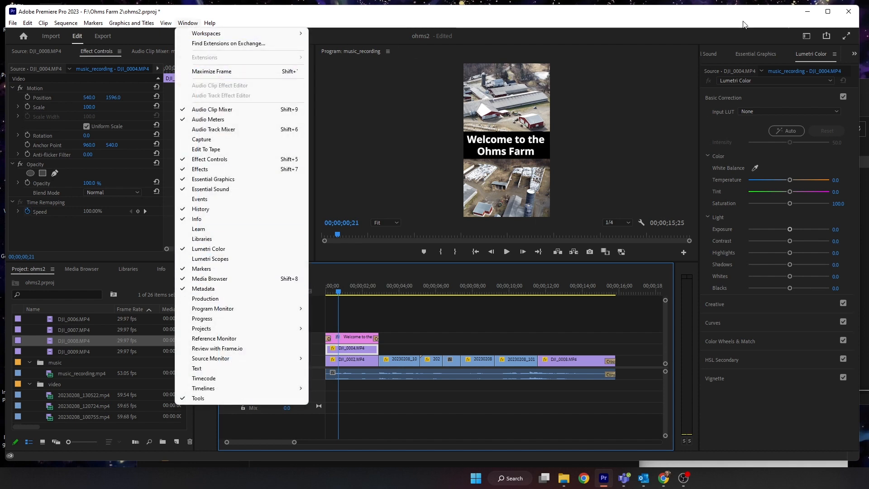
left_click(755, 20)
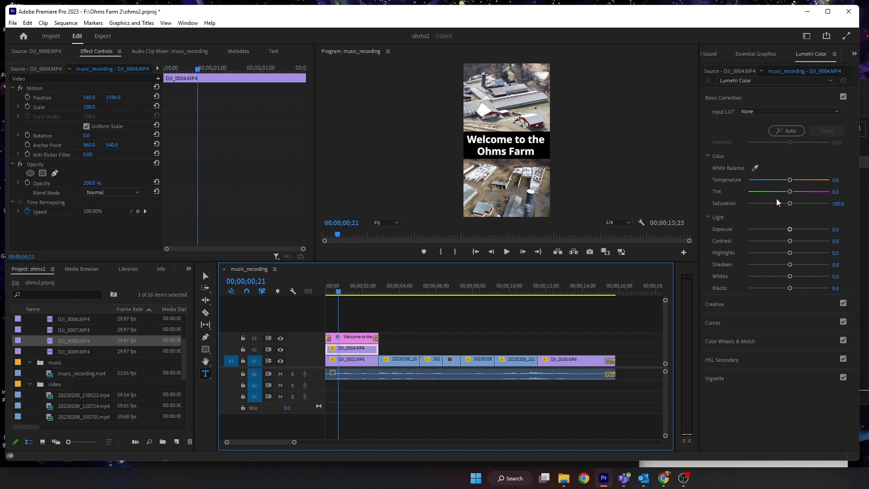
left_click_drag(790, 204, 782, 289)
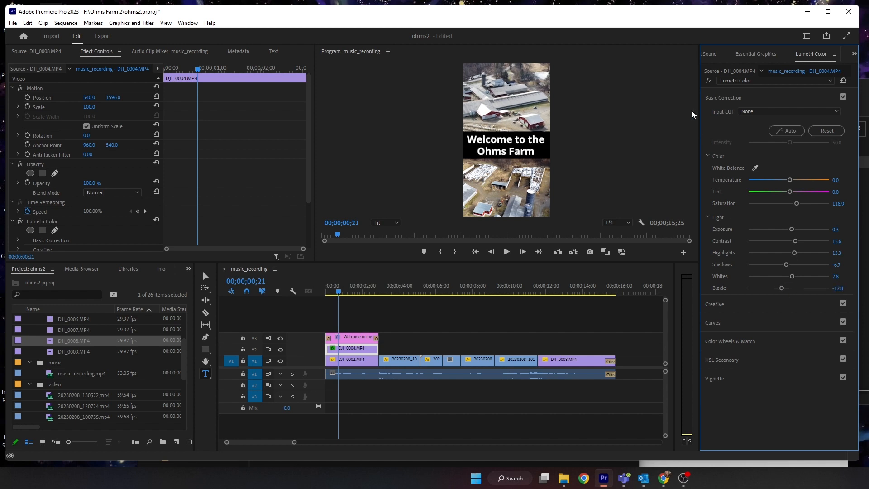
- Compare the DJI_0004.MP4 clip with its Lumetri correction bypassed and enabled at an enlarged monitor zoom
left_click(709, 81)
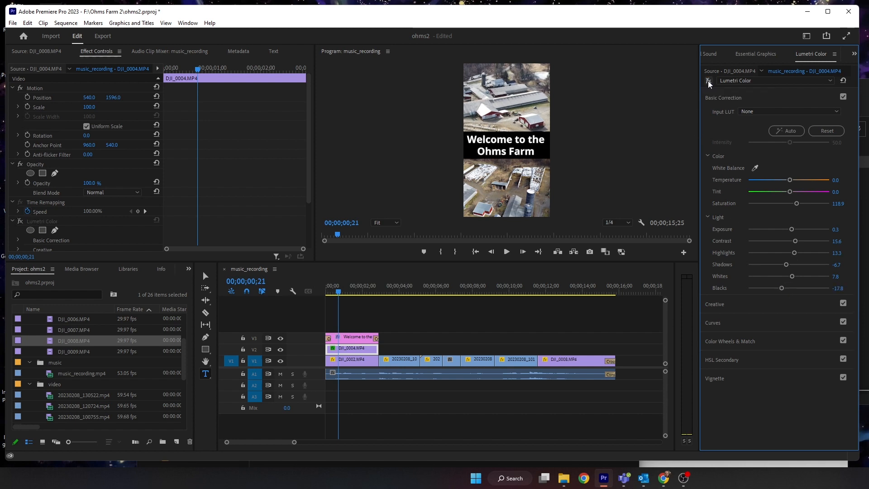
left_click(709, 81)
left_click(709, 82)
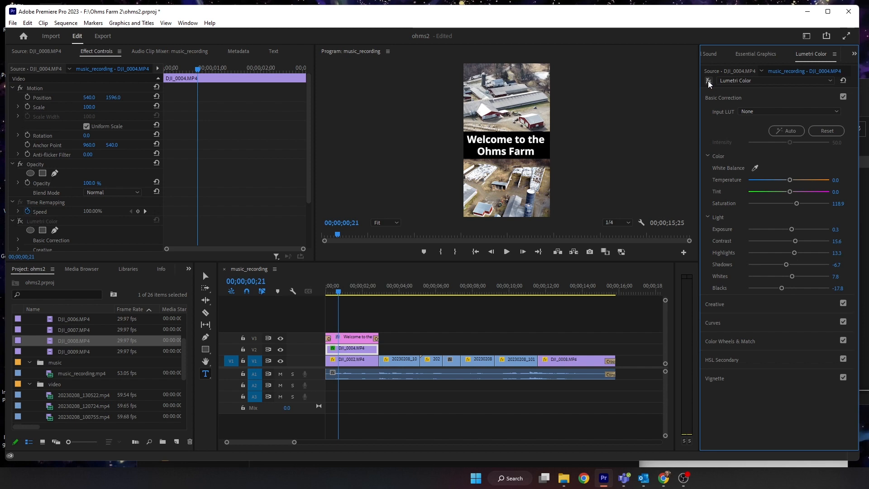
left_click(385, 222)
left_click(386, 272)
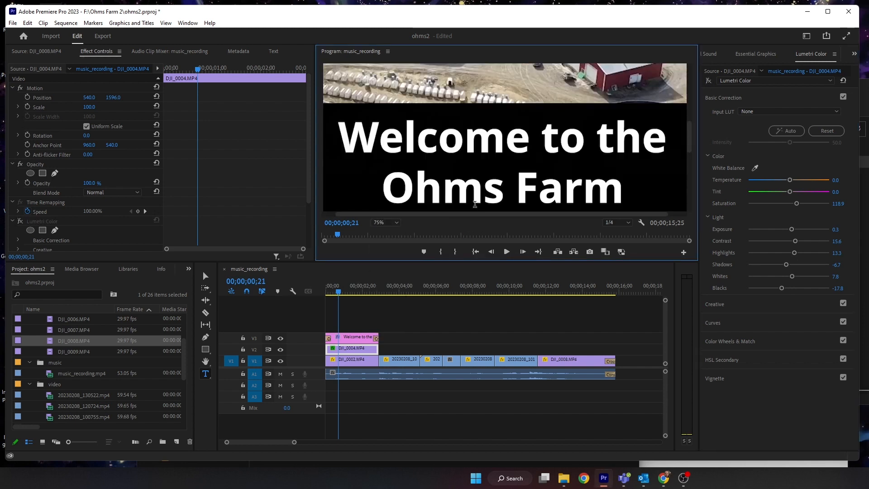
left_click_drag(689, 130, 695, 174)
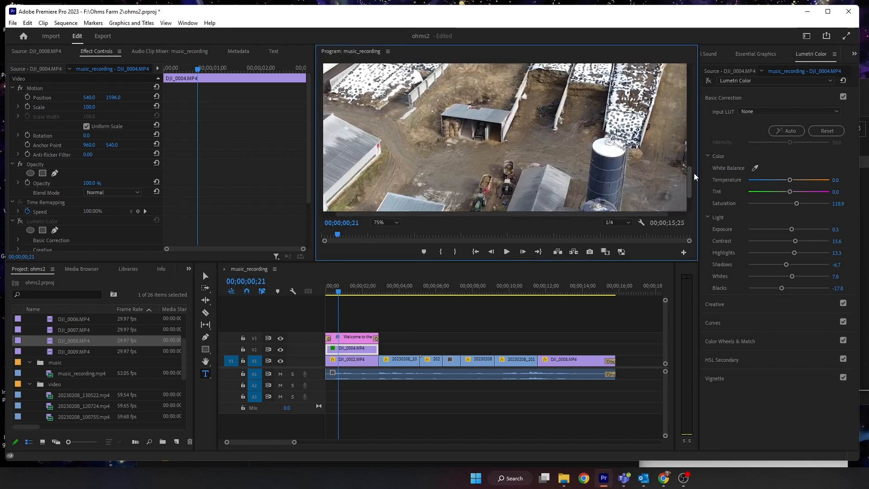
left_click(384, 222)
left_click(384, 222)
left_click(384, 223)
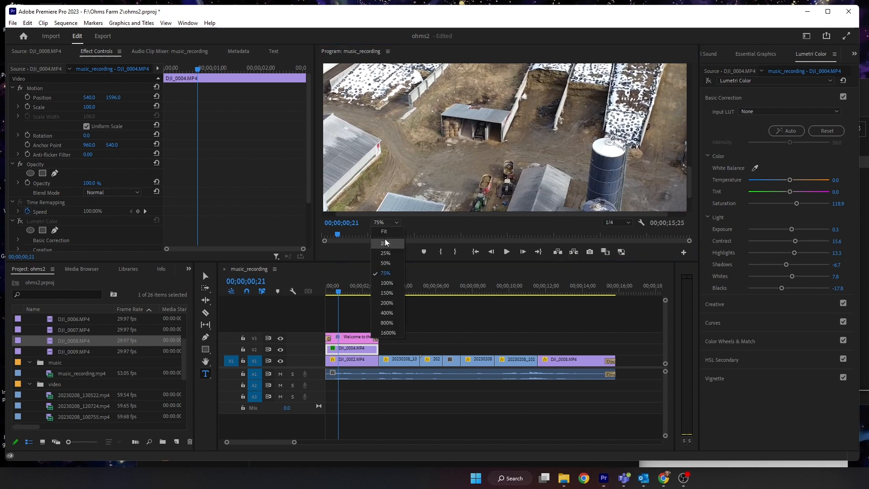
left_click(385, 263)
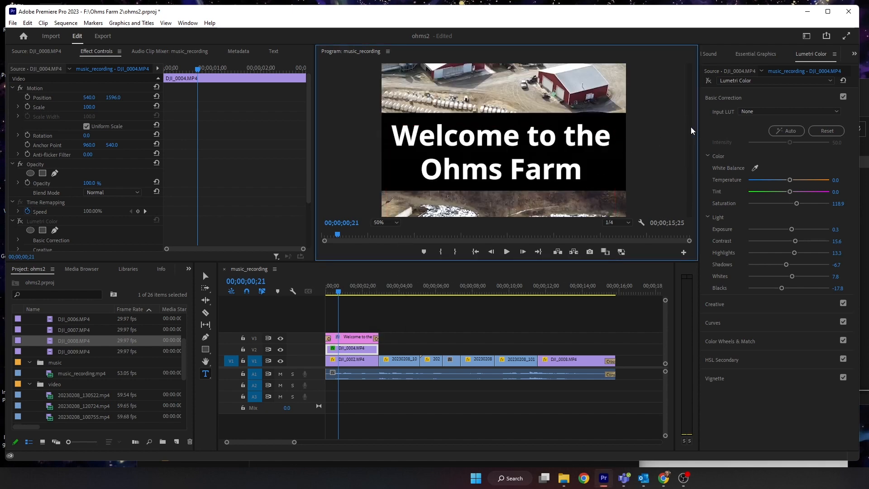
left_click_drag(691, 157, 692, 183)
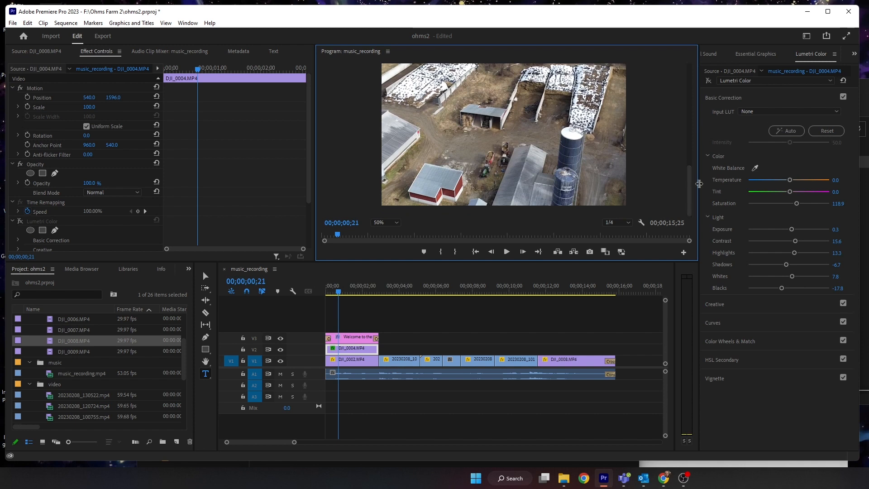
left_click(709, 85)
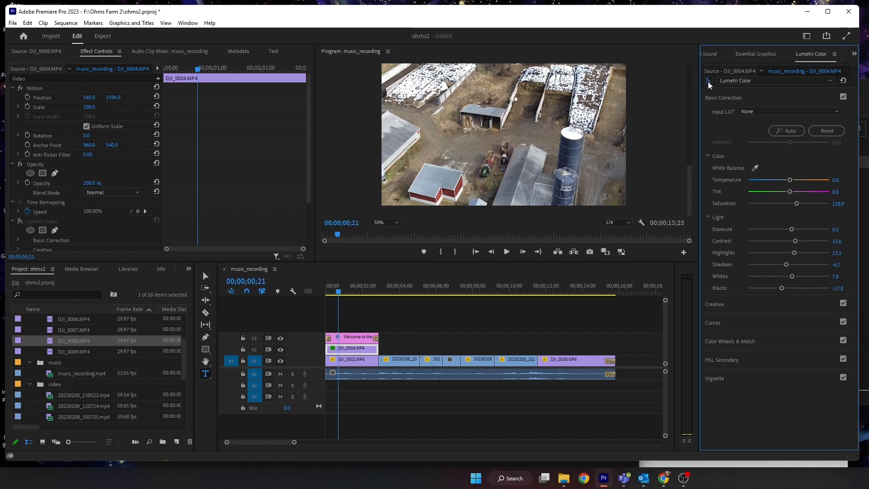
left_click(709, 81)
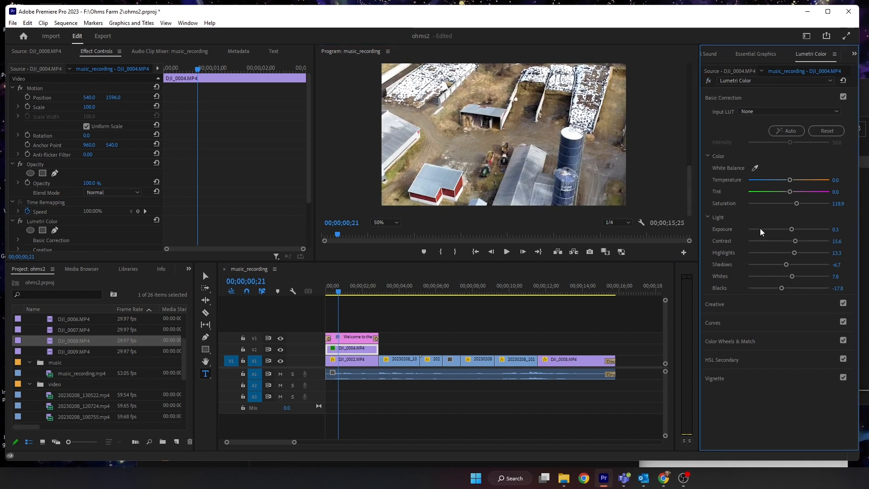
- Refine the DJI_0004.MP4 correction: saturation 130, exposure -0.1, contrast 18.9, highlights 16.7, shadows -13.3, whites 17.8, blacks -18.9
left_click_drag(797, 203, 781, 289)
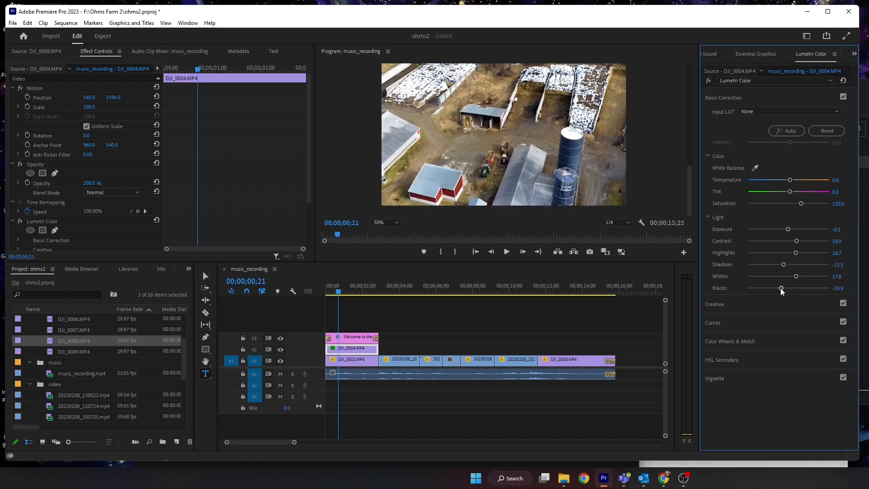
left_click(708, 81)
left_click(708, 80)
left_click(708, 80)
left_click(390, 224)
left_click(384, 233)
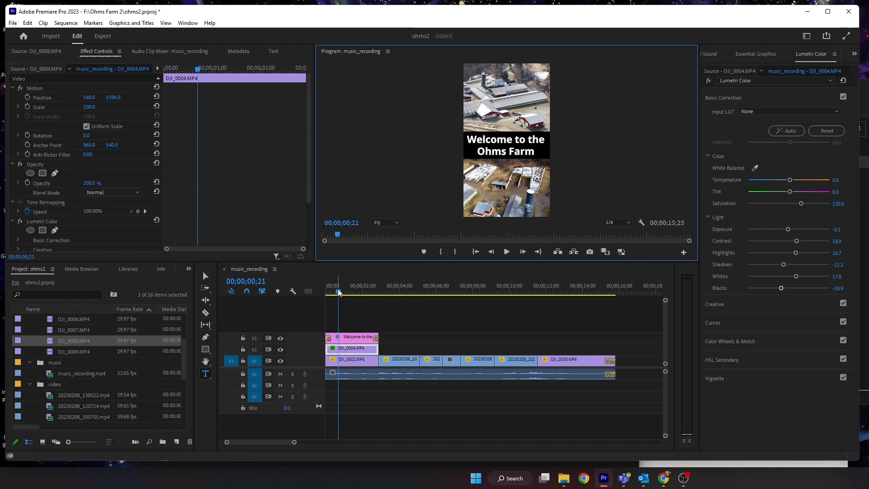
- Copy the colour-corrected DJI_0004.MP4 clip with the Selection tool
left_click(205, 276)
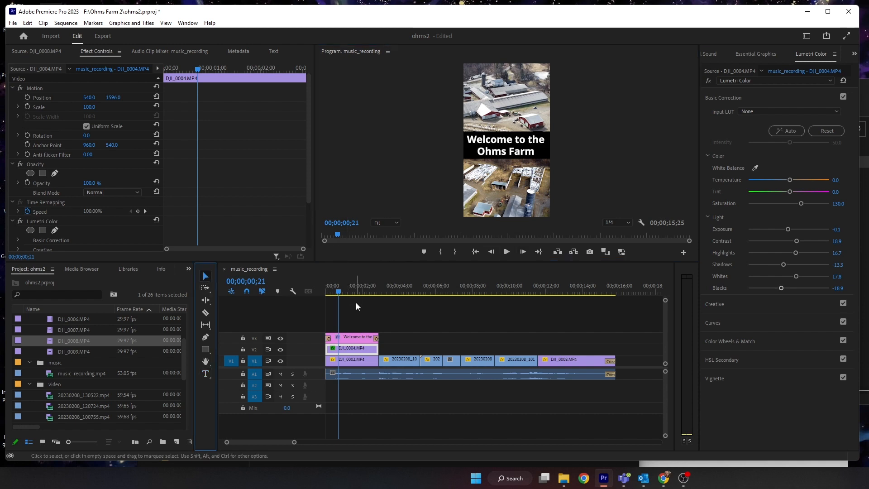
right_click(356, 349)
left_click(398, 29)
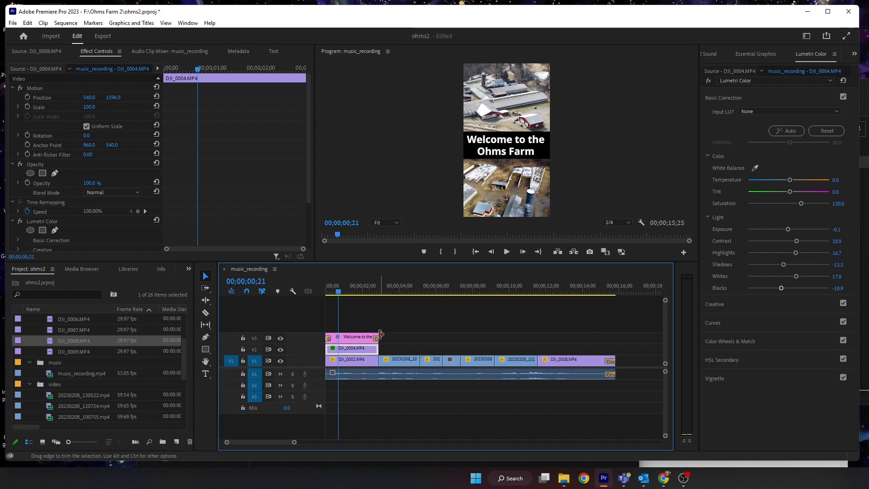
right_click(360, 349)
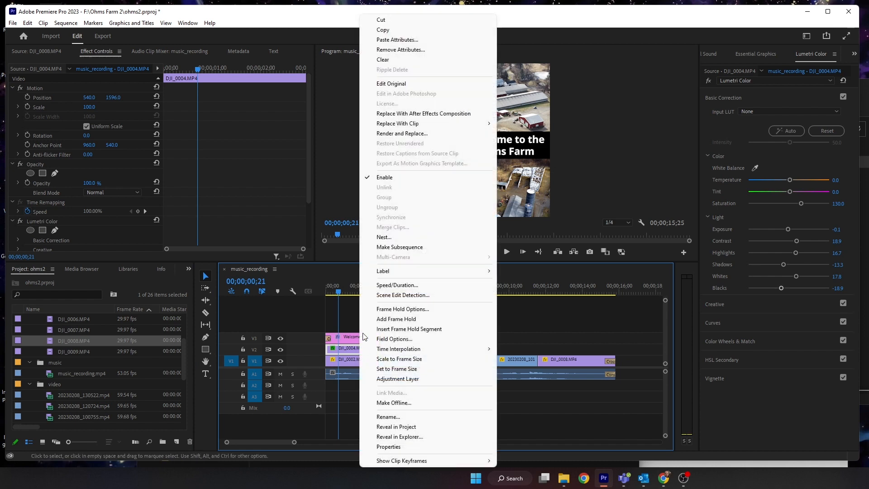
left_click(391, 31)
- Select all clips on track V1 and paste the Lumetri Color effect attributes onto them
left_click_drag(638, 355, 370, 362)
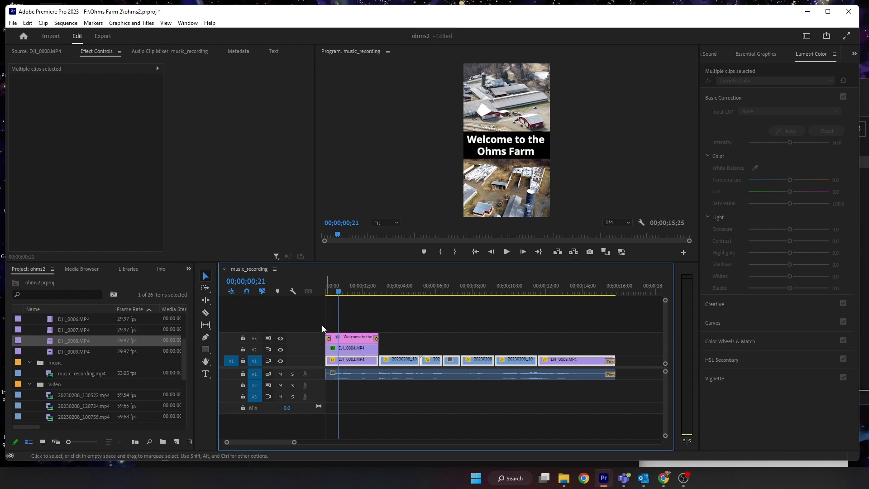
right_click(404, 363)
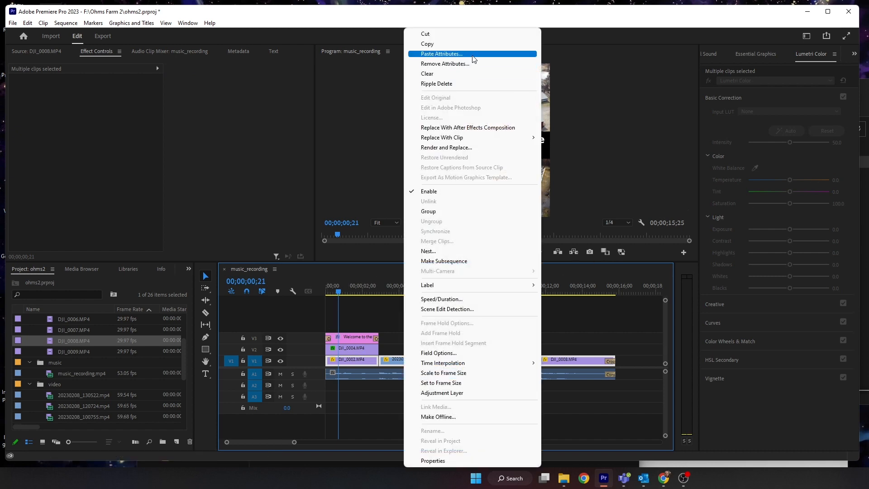
left_click(472, 55)
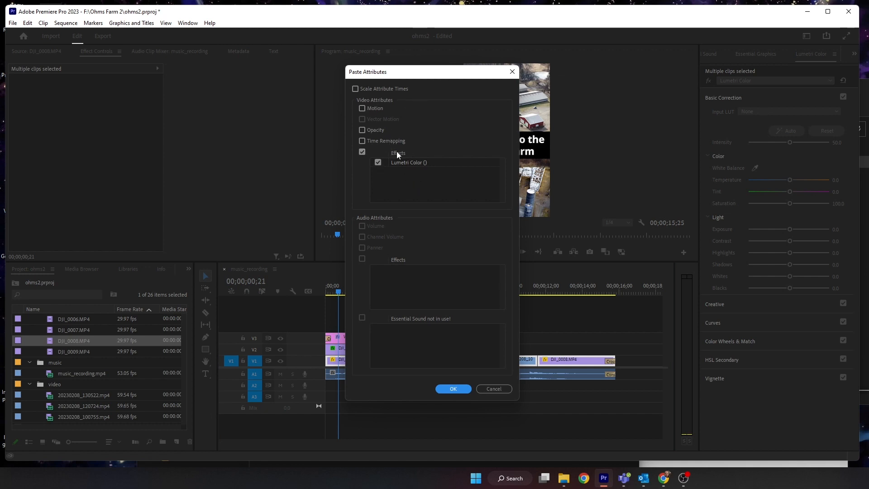
left_click(451, 389)
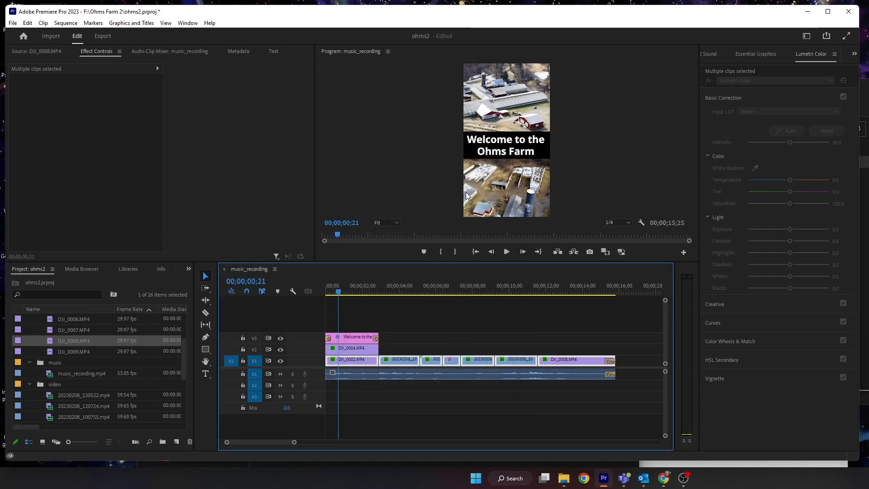
- Set the 20230208_100837 clip's temperature to -26.7 and lower its saturation slightly
left_click_drag(357, 292, 476, 311)
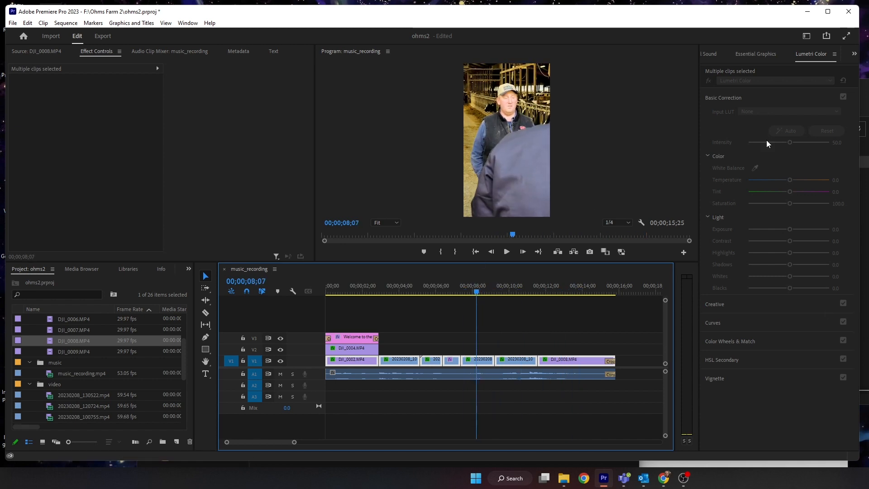
left_click(520, 394)
left_click(479, 362)
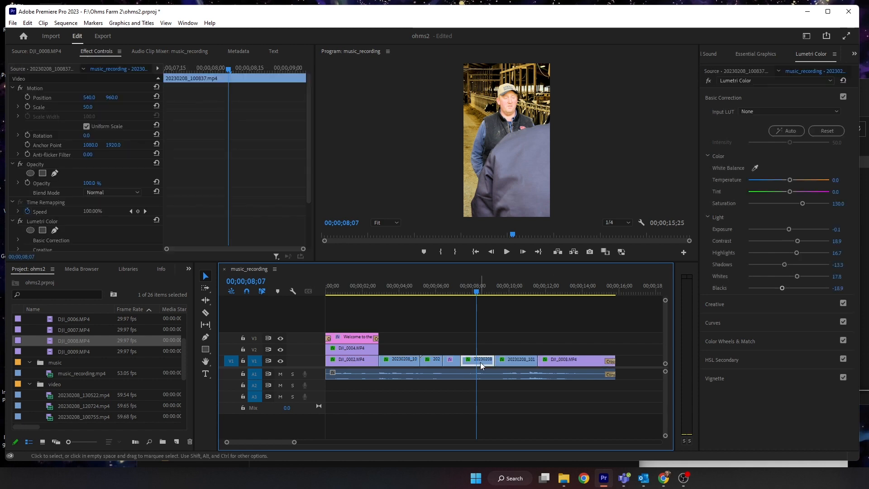
left_click_drag(801, 202, 789, 182)
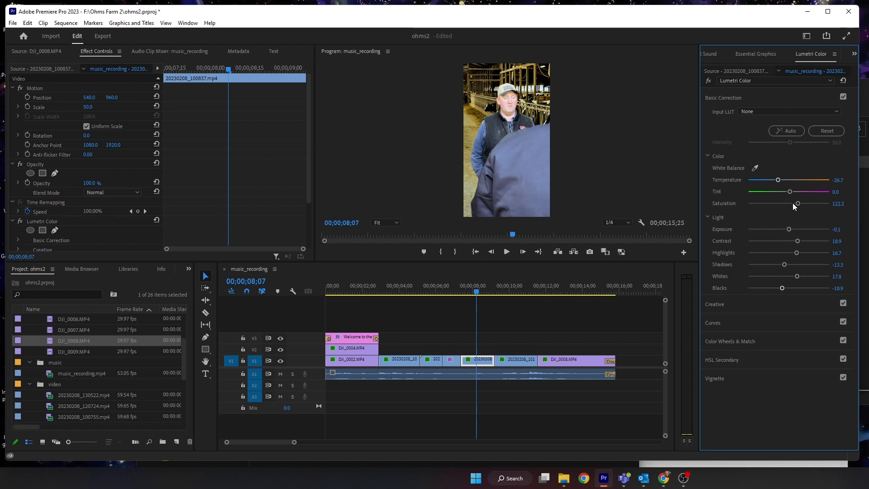
left_click_drag(793, 203, 796, 204)
- Set the 20230208_101345 clip's temperature to -10, tint to 16.7 and saturation to 122.2
left_click_drag(477, 291, 510, 294)
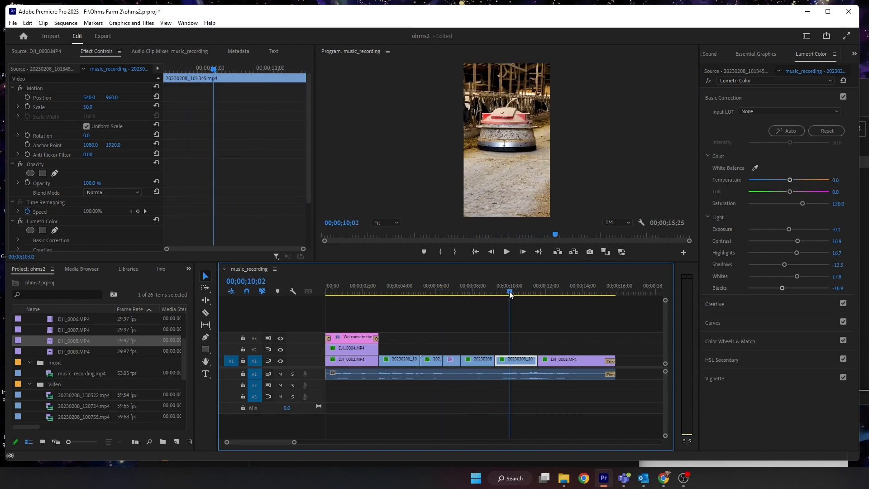
left_click_drag(790, 191, 784, 177)
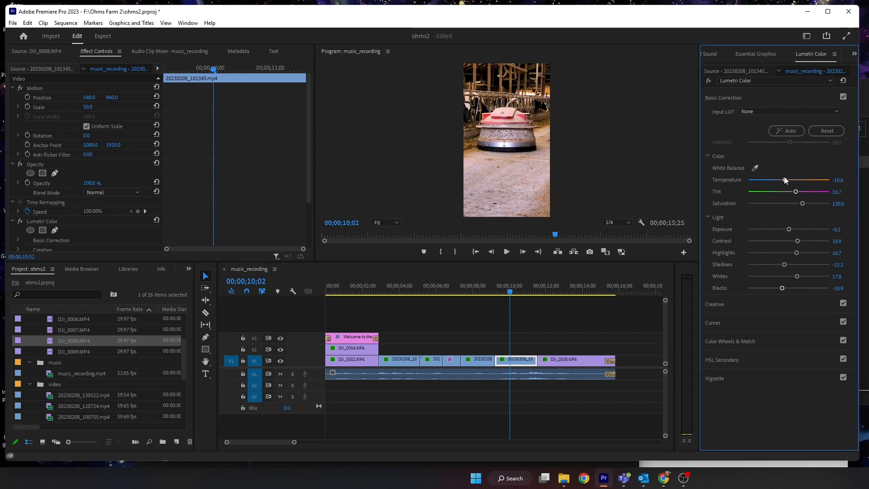
left_click_drag(803, 204, 800, 204)
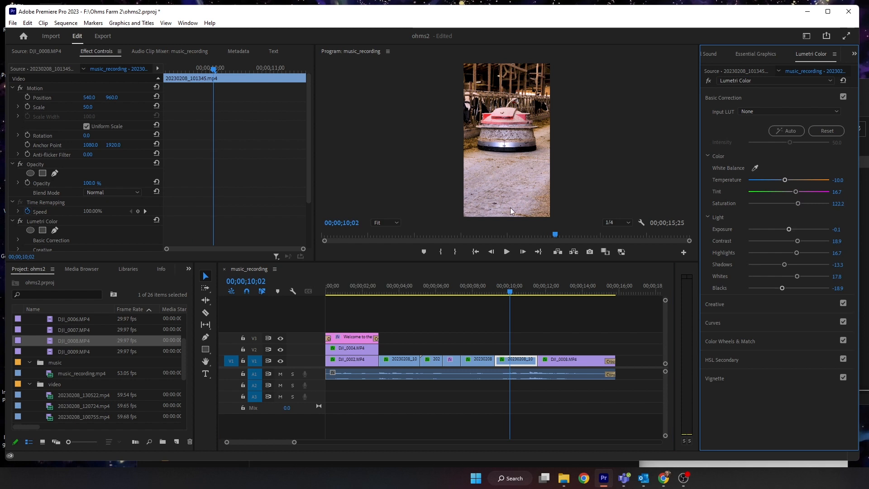
- Set the DJI_0008.MP4 clip's temperature to -8.9 and tint to 14.4, comparing with the correction bypassed
left_click_drag(510, 292, 558, 295)
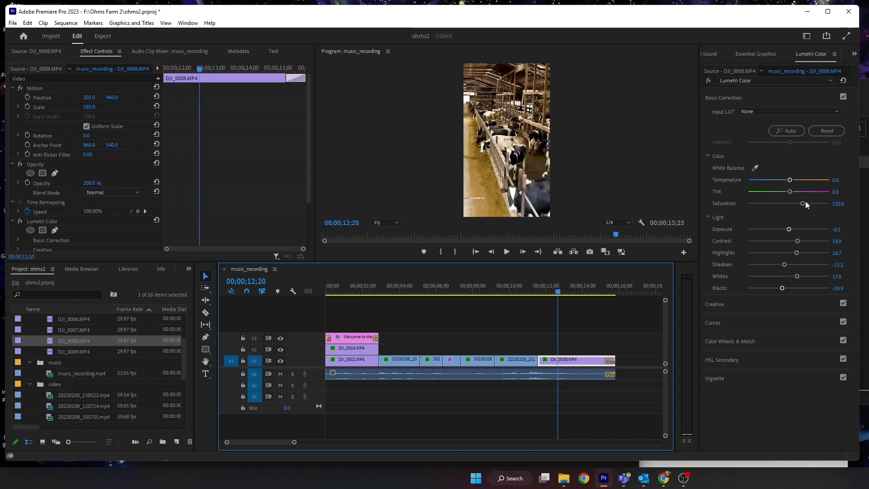
left_click_drag(790, 191, 787, 179)
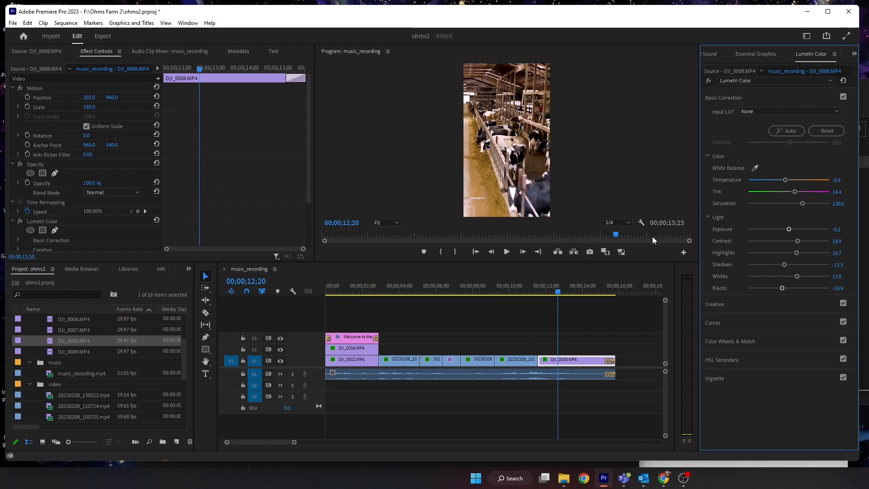
left_click(708, 81)
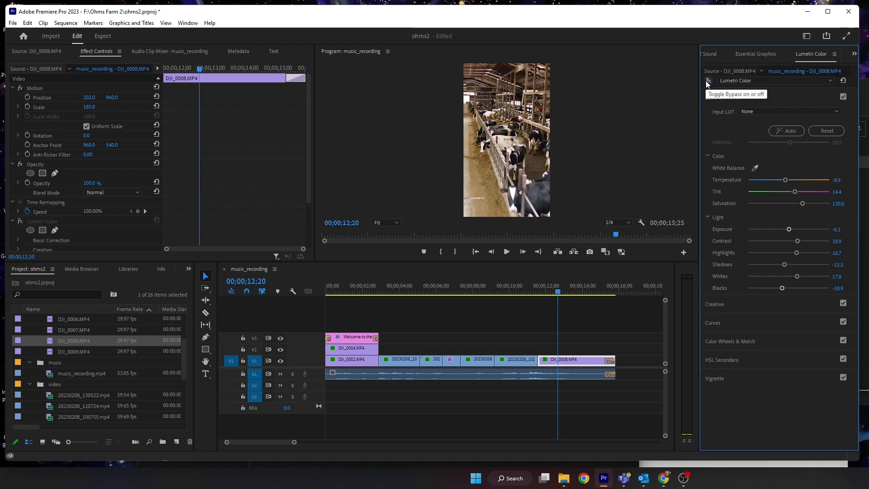
left_click(708, 81)
left_click(708, 81)
left_click(708, 81)
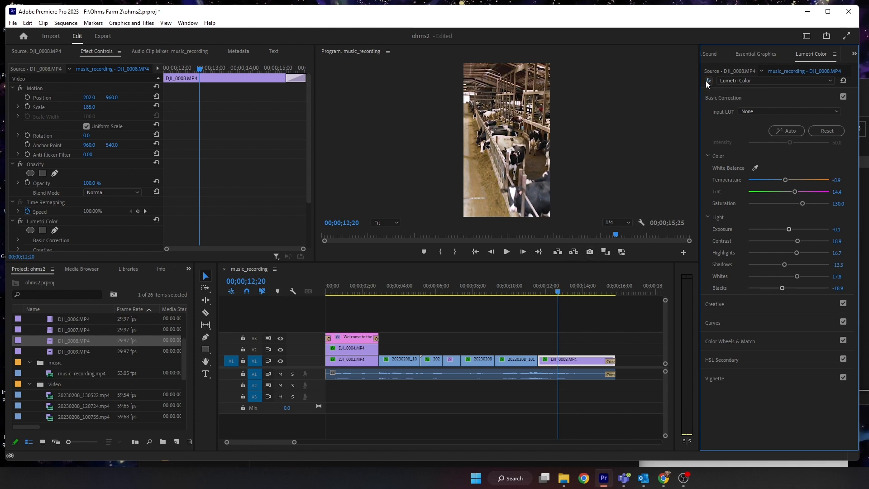
left_click(706, 82)
left_click(707, 81)
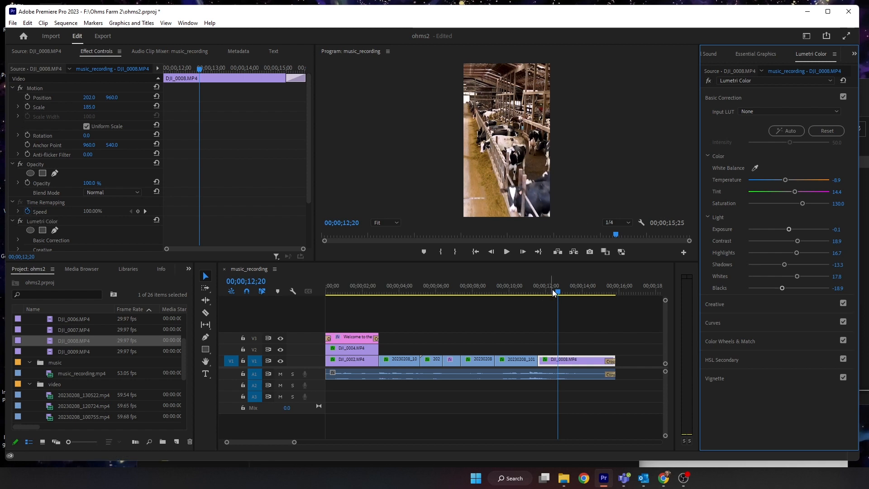
- Move the playhead back to the start of the sequence and save the project
left_click_drag(556, 292, 329, 296)
key("ctrl+s")
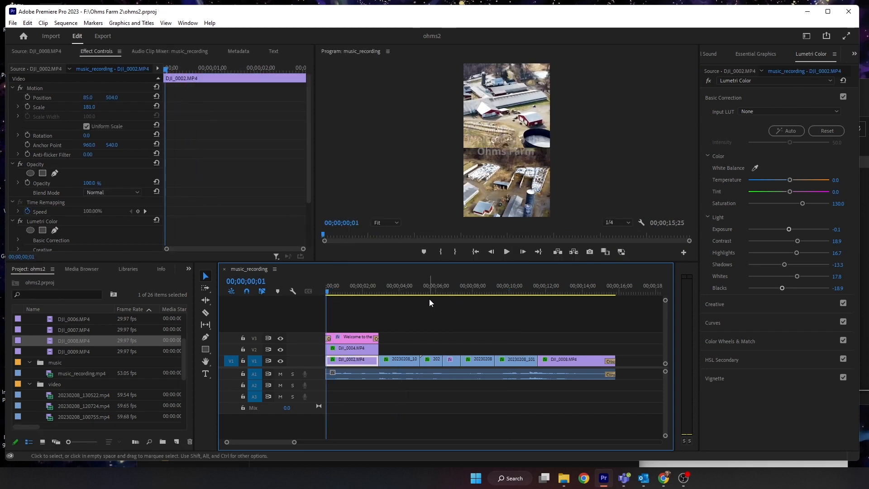
- Switch to Export and match the video settings to the source sequence
left_click(103, 36)
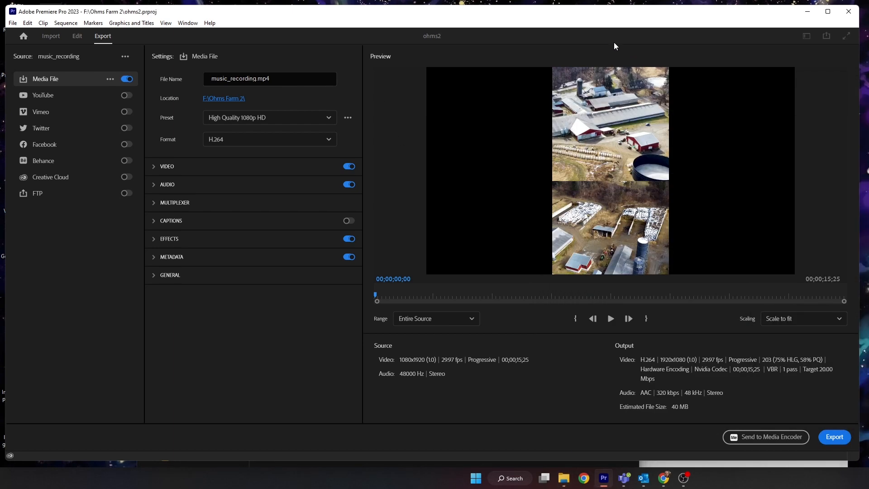
left_click(162, 168)
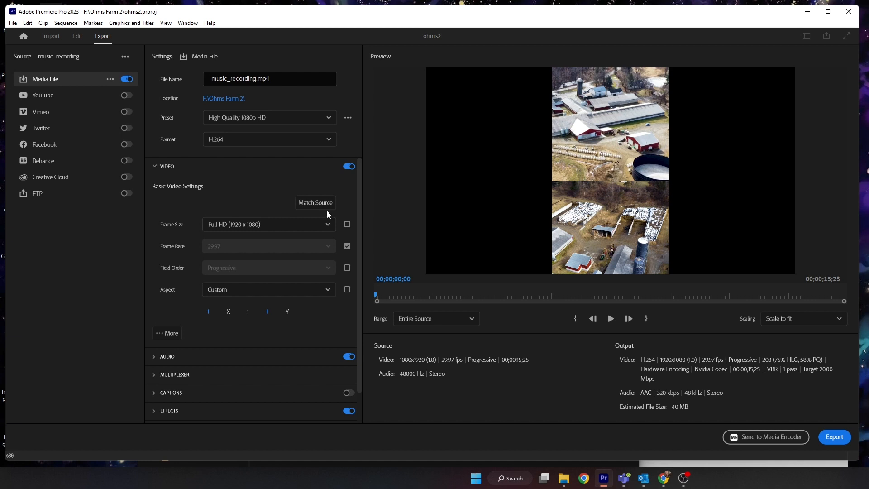
left_click(321, 208)
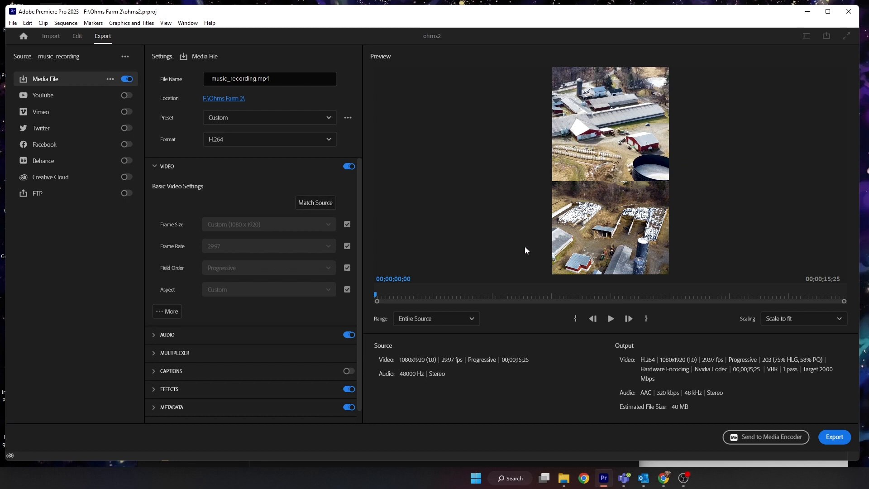
left_click_drag(386, 293, 430, 294)
left_click(245, 140)
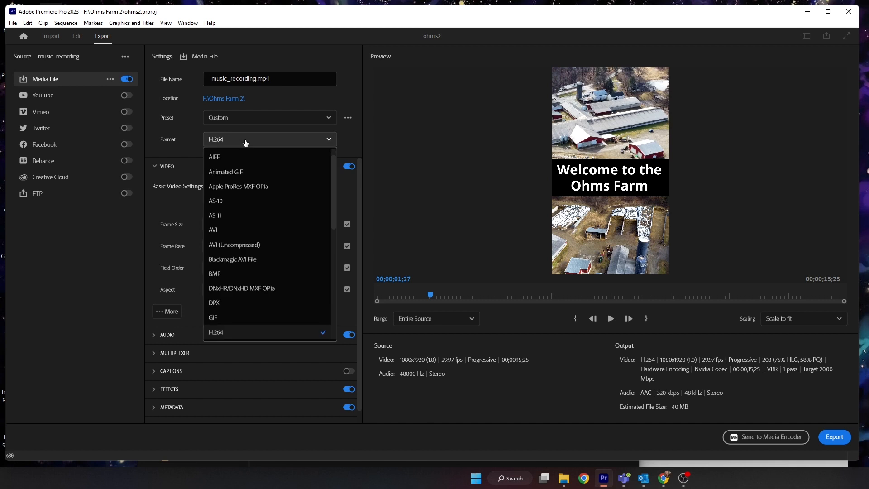
left_click(245, 142)
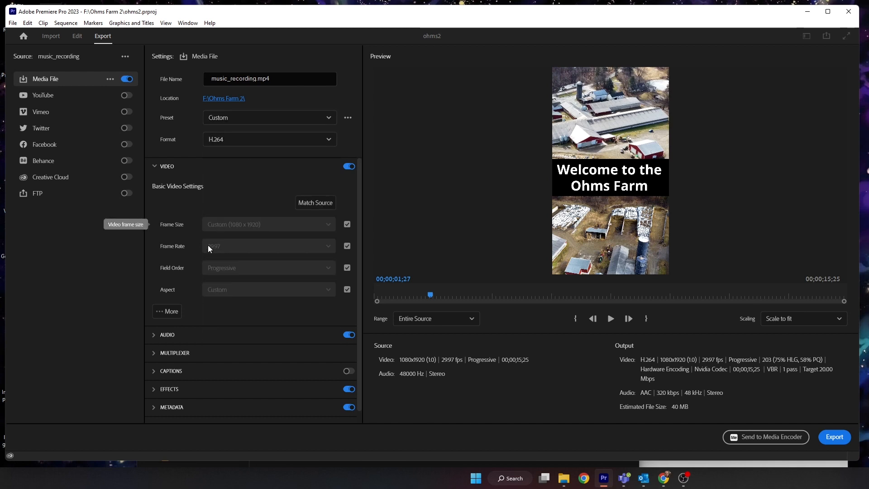
- Enable Render at Maximum Depth and Use Maximum Render Quality in the extra video settings
left_click(173, 312)
scroll(270, 289, "down", 5)
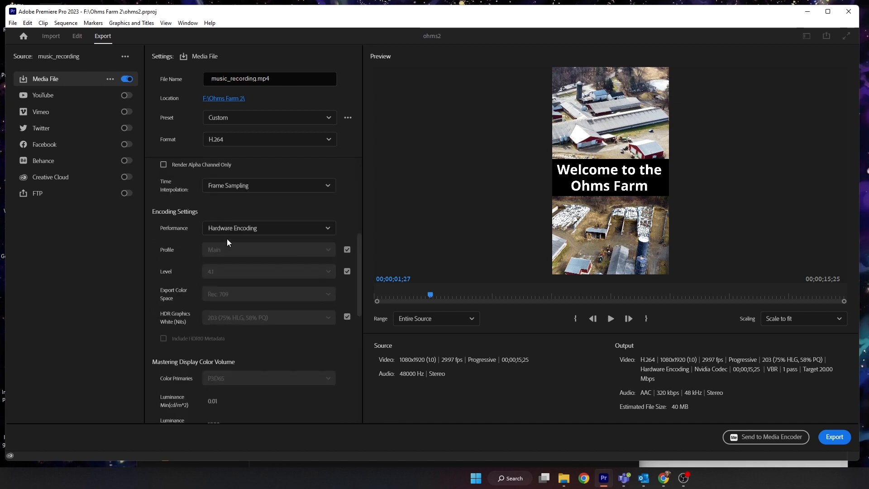
scroll(226, 238, "up", 5)
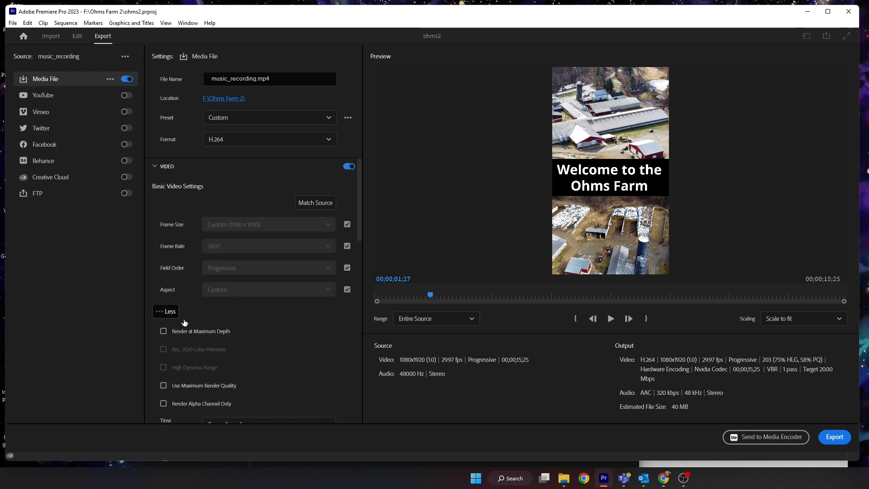
left_click(196, 330)
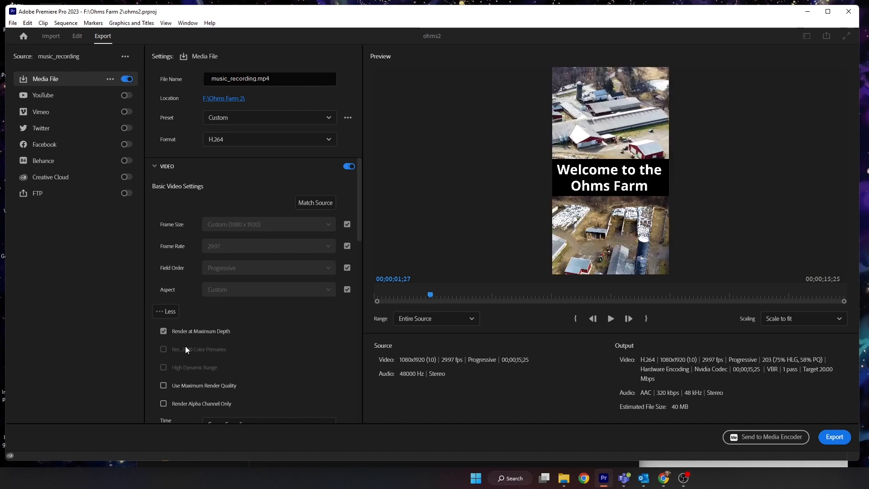
left_click(164, 386)
- Rename the output file as ohms_farm_1.mp4
mouse_move(445, 292)
left_mouse_down()
mouse_move(792, 289)
mouse_move(448, 287)
left_mouse_up()
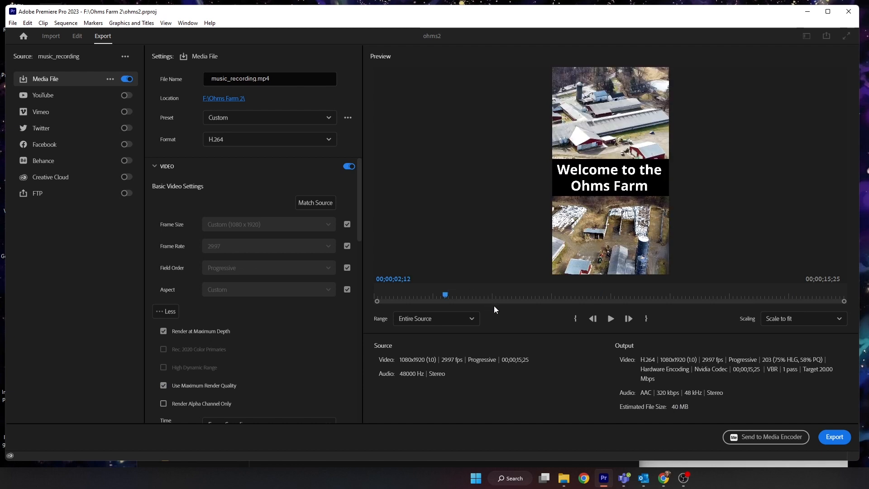
left_click(839, 437)
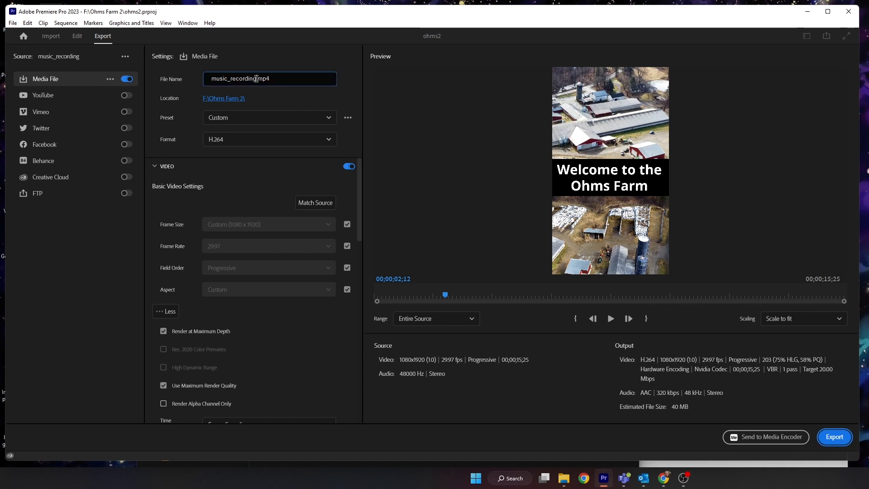
left_click_drag(257, 78, 189, 80)
type("ohma")
type("_farm")
type("_")
type("1")
type(".")
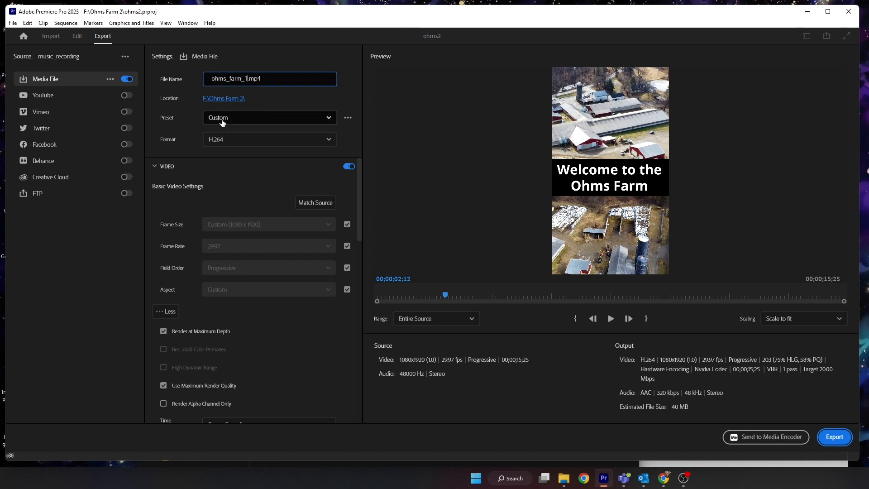
- Set the export location to a new drafts folder inside Ohms Farm 2 and export the video
left_click(221, 98)
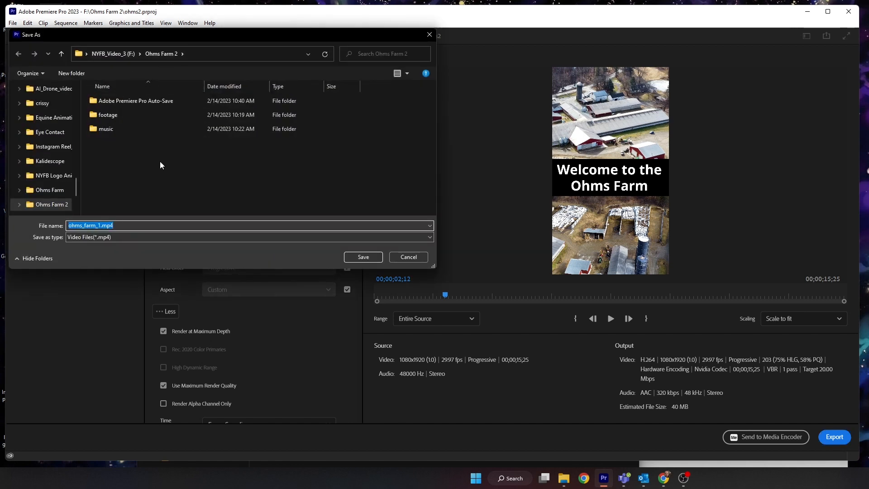
right_click(149, 159)
mouse_move(181, 244)
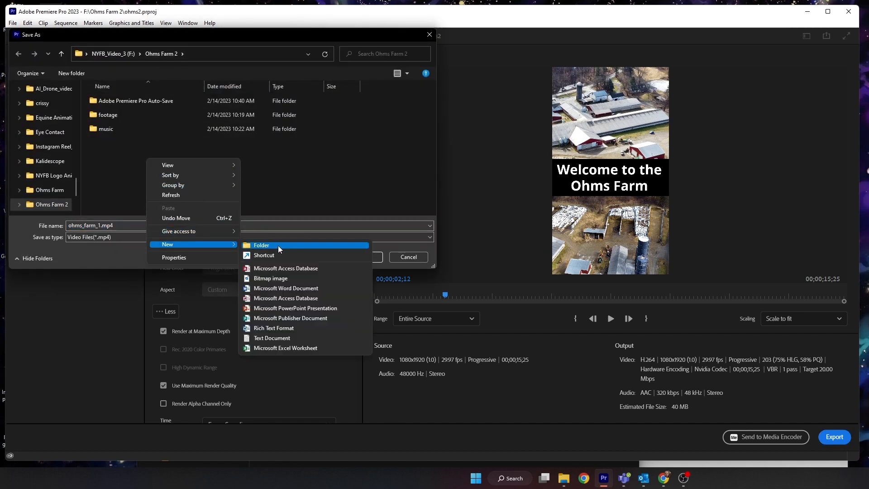
left_click(278, 246)
type("draft")
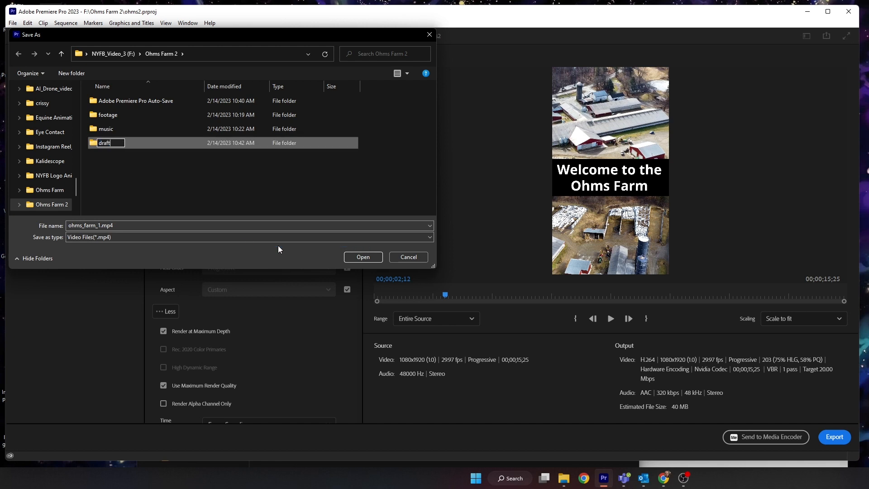
type("s")
key("Return")
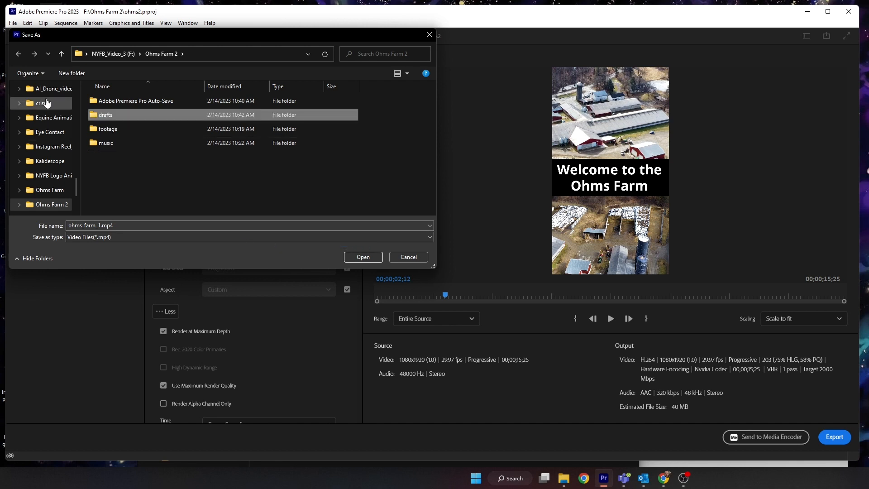
double_click(91, 118)
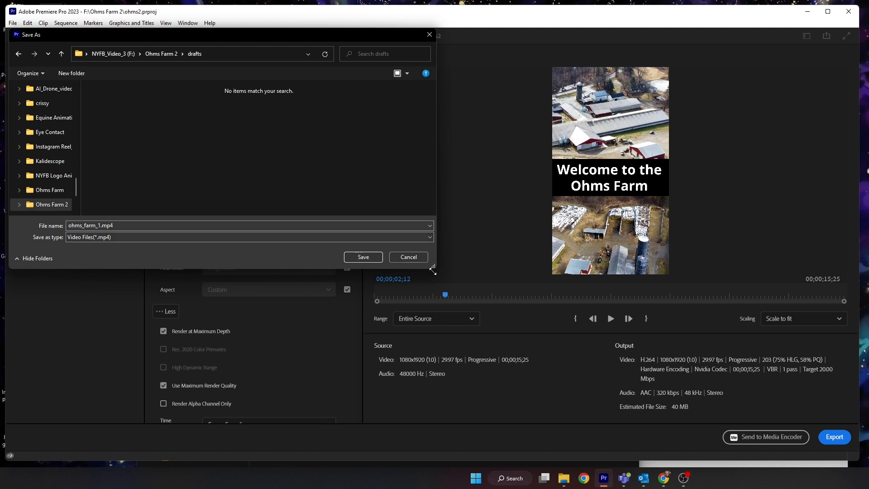
left_click(363, 257)
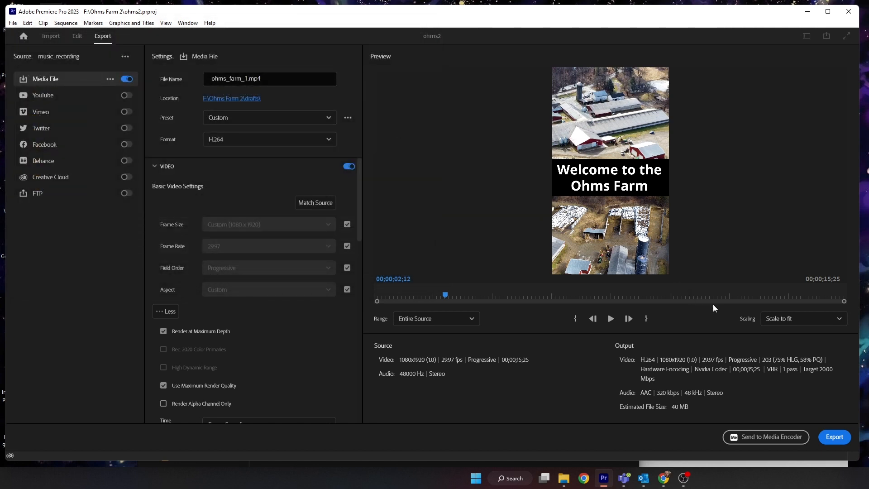
left_click(834, 437)
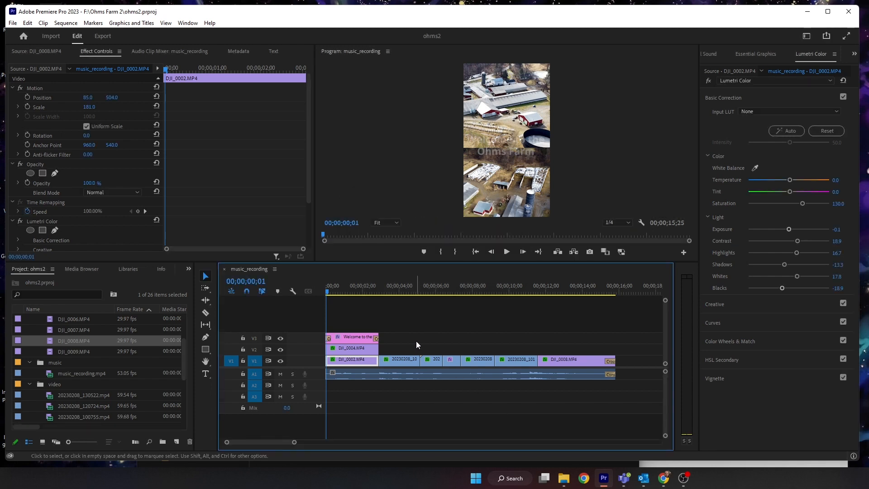
- Open the exported ohms_farm_1.mp4 from the drafts folder in File Explorer to review it, and close the player
left_click(566, 479)
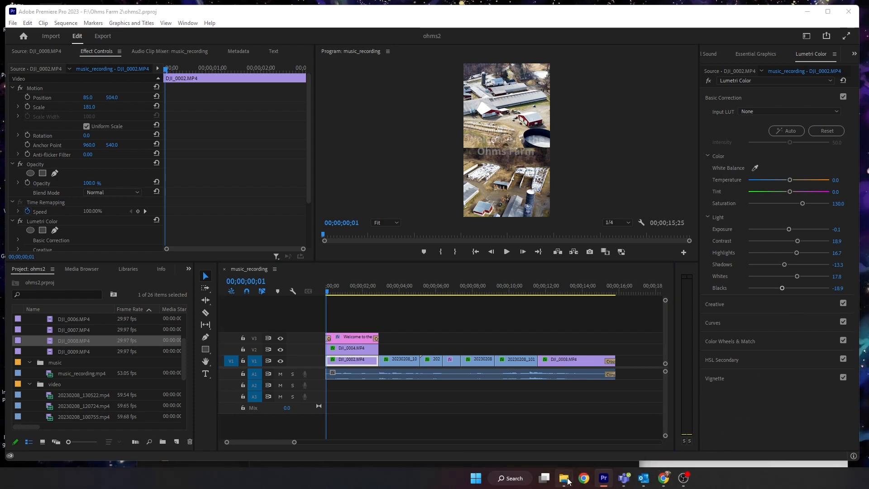
left_click(514, 447)
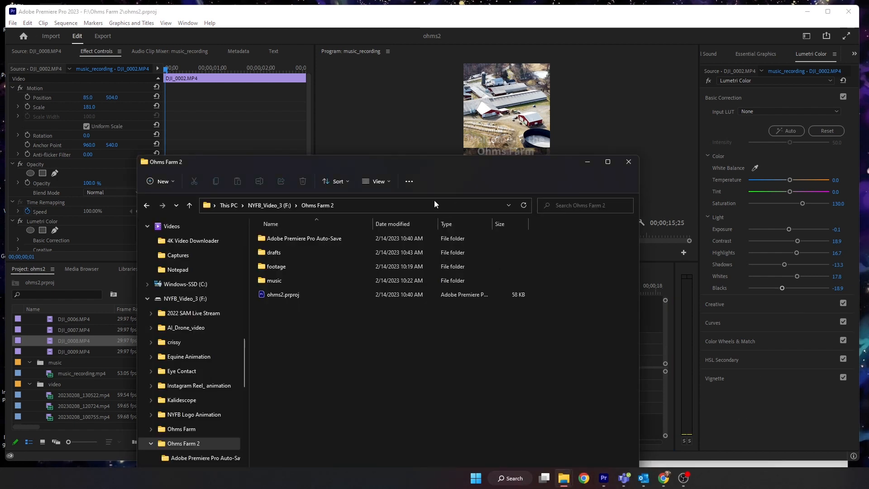
double_click(274, 252)
left_click_drag(328, 172, 335, 129)
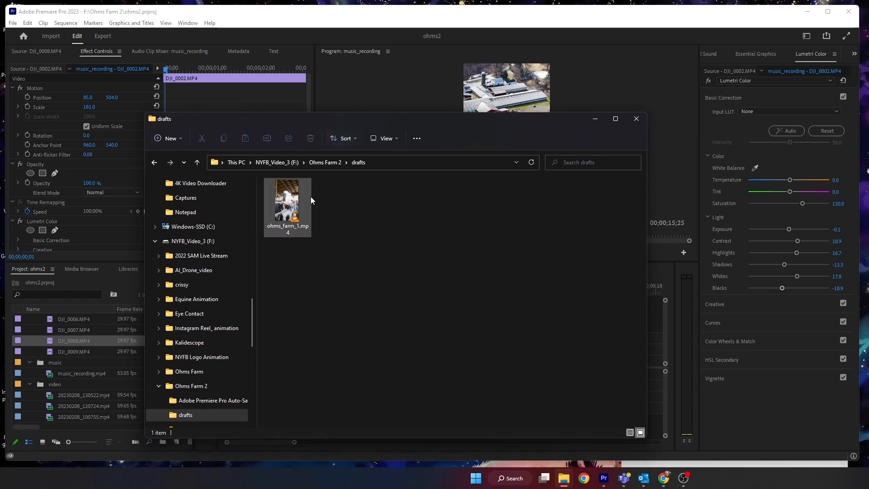
double_click(291, 202)
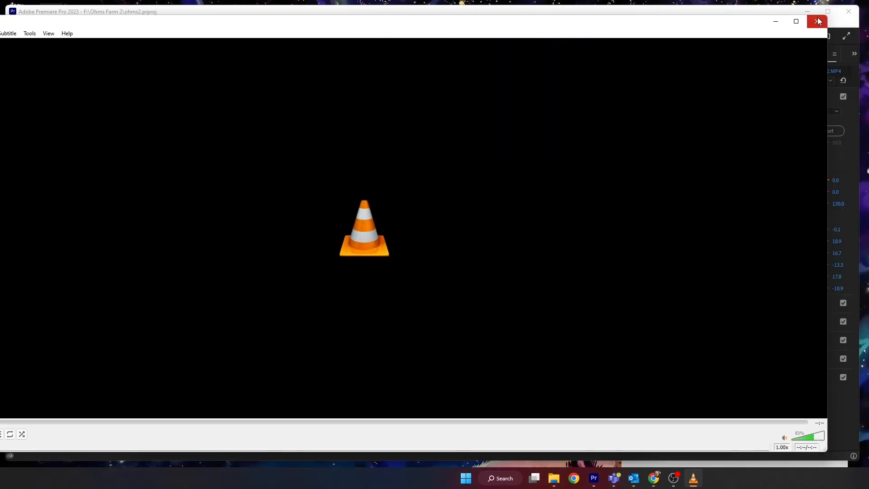
left_click(817, 21)
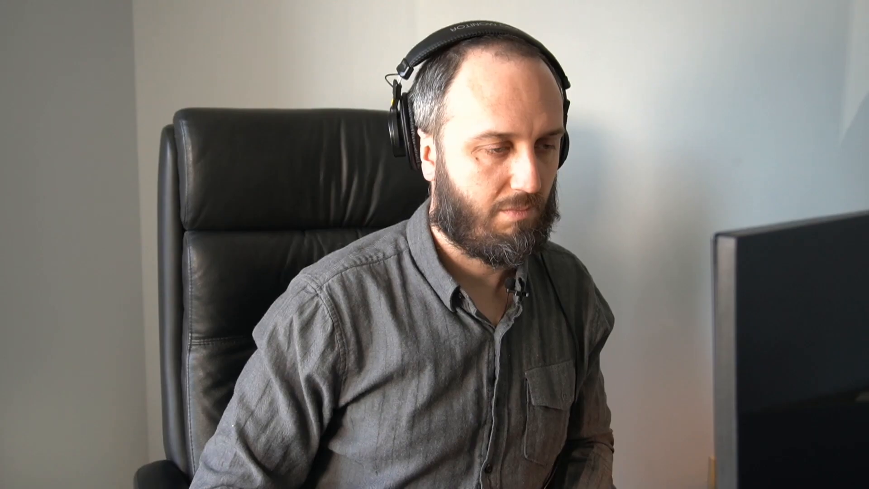